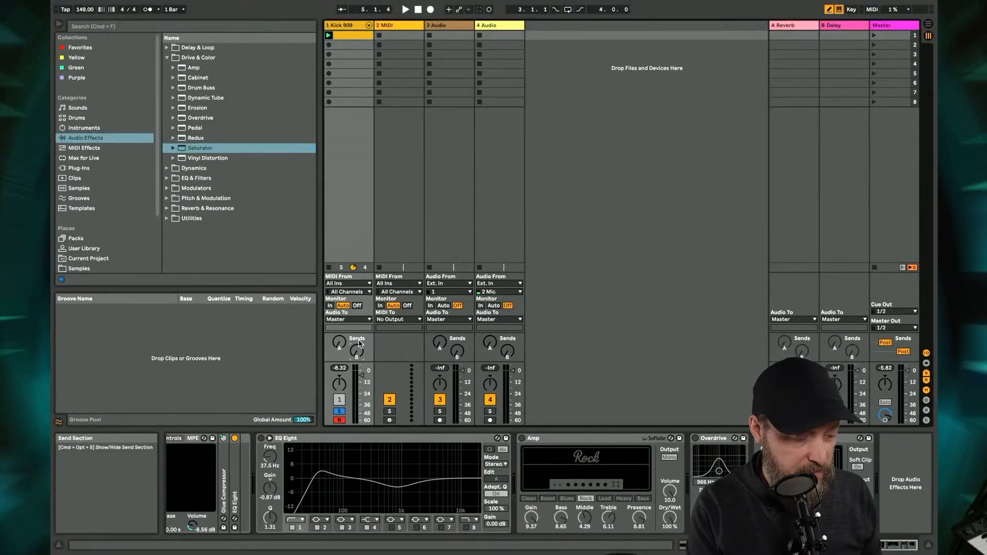
Convert the Kick 909 Simpler into a Sampler and open its zone editor
scroll(269, 461, "left", 10)
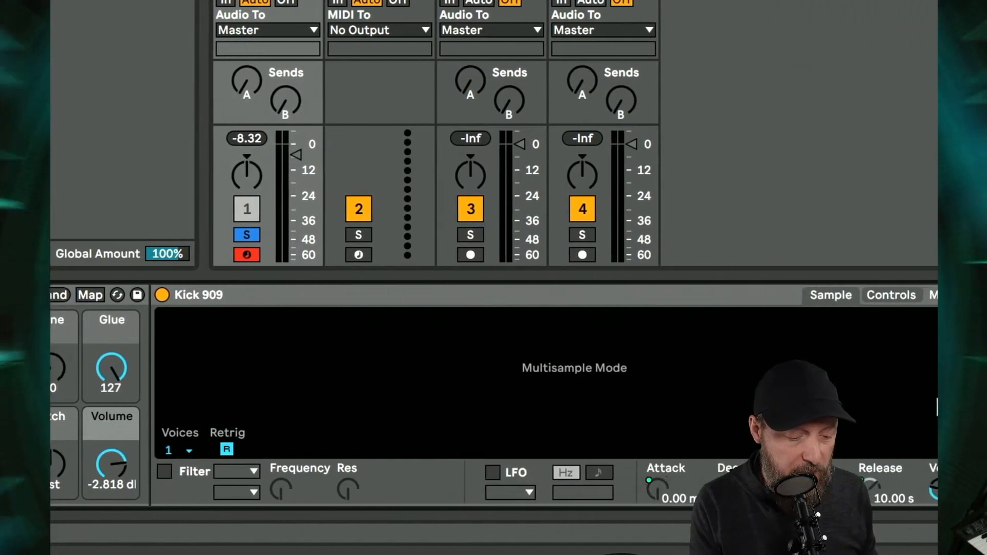
right_click(553, 284)
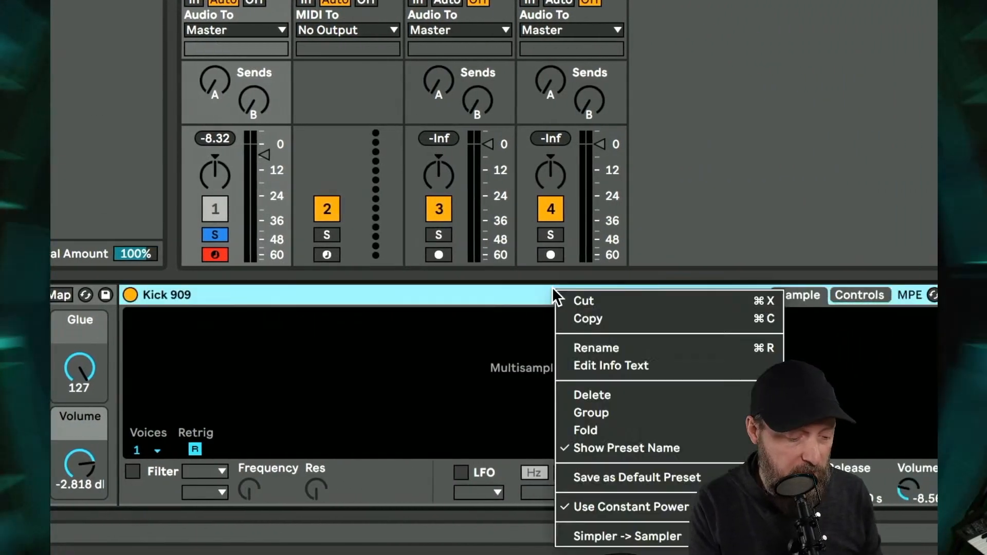
left_click(638, 532)
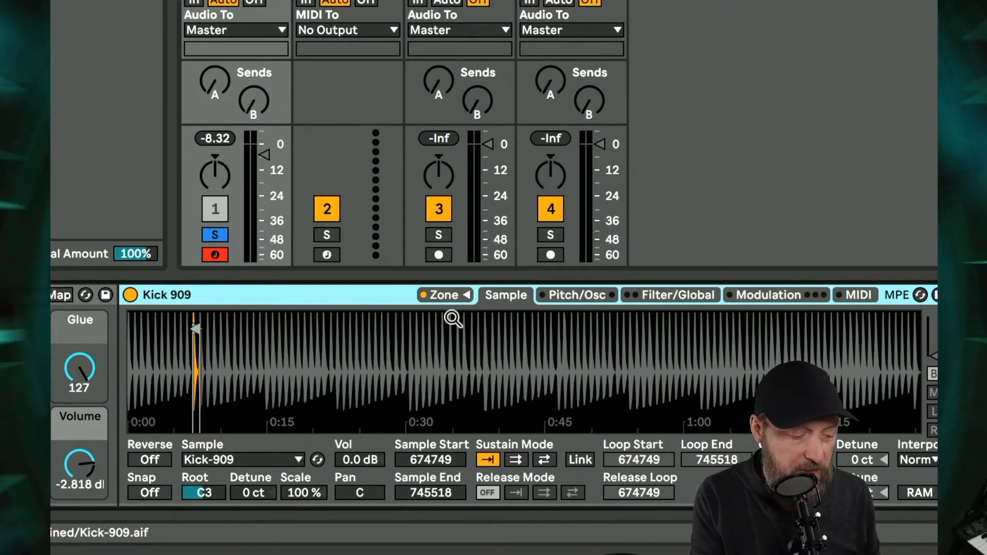
left_click(457, 299)
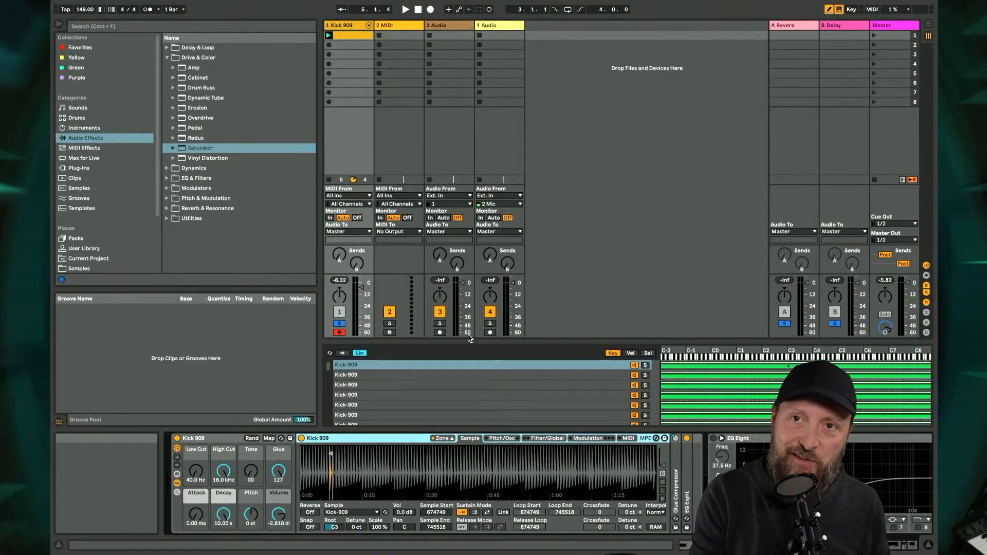
Start playback of the kick pattern and raise the project tempo to 151 BPM
key("space")
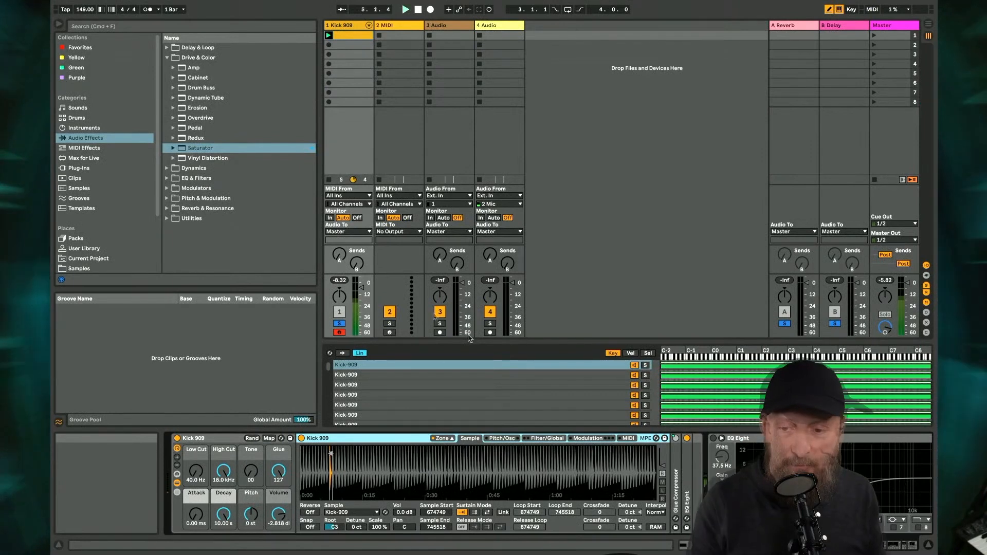
left_click_drag(85, 10, 85, 3)
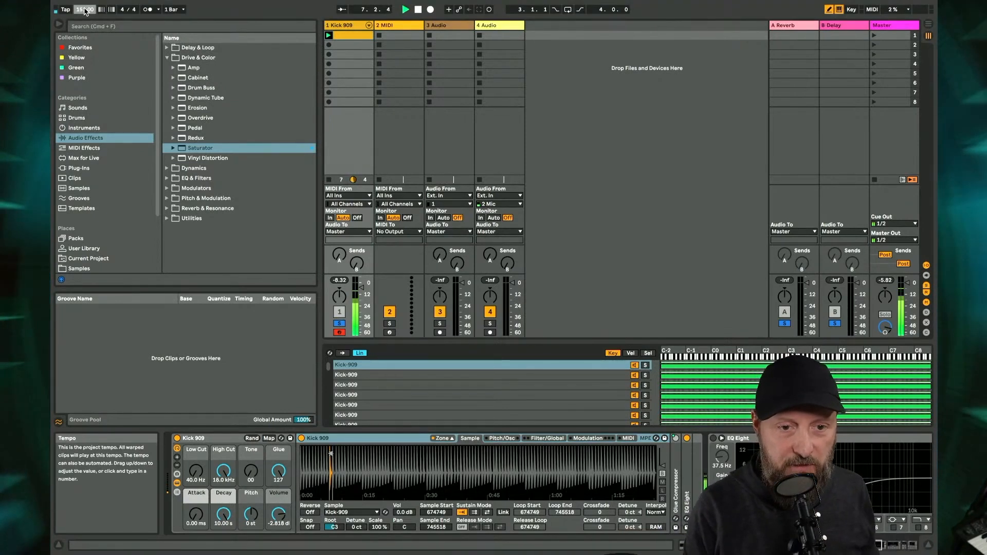
Add the 828es stream.adg rack from Favorites to the Master track, postpone the SoundID Reference update and close the plug-in window
left_click(895, 35)
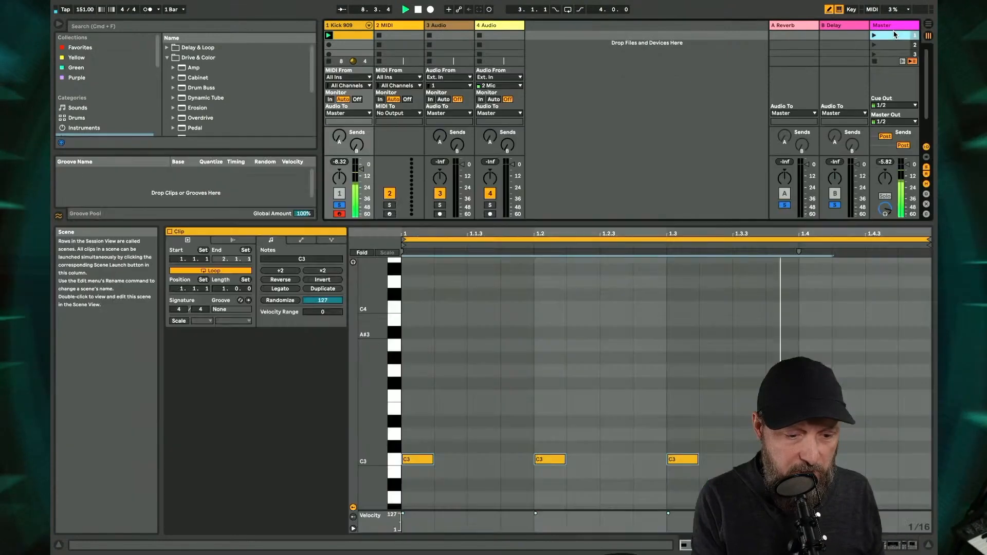
double_click(892, 25)
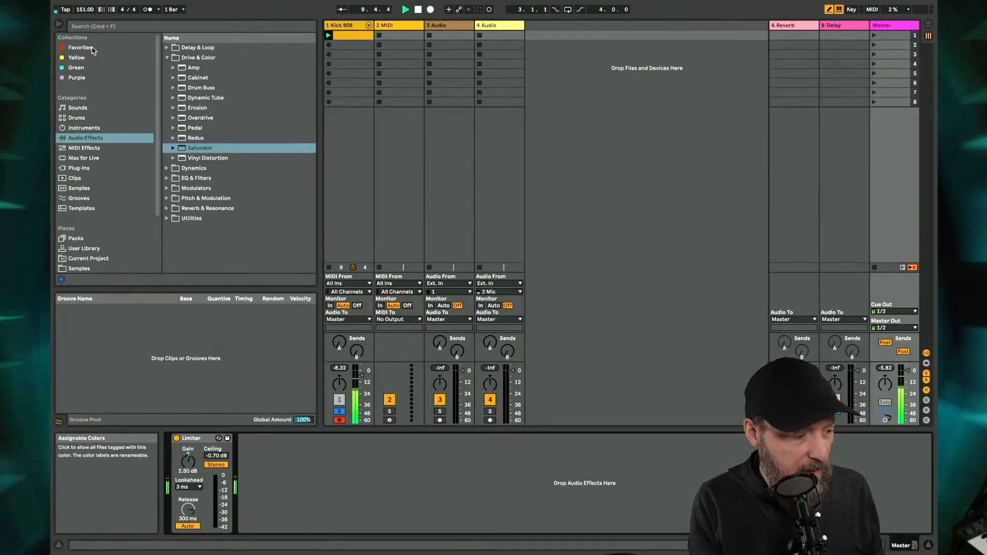
left_click(92, 48)
left_click(178, 78)
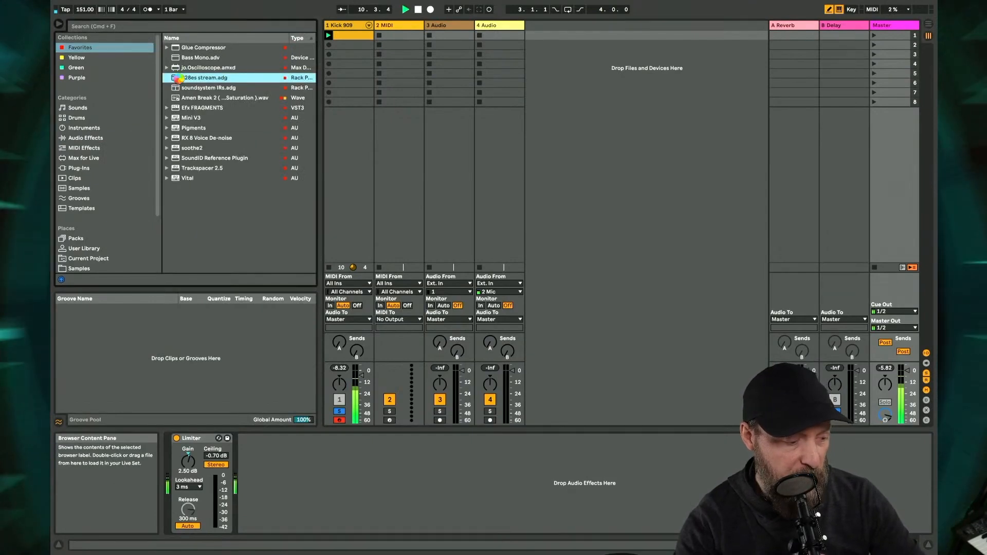
double_click(178, 77)
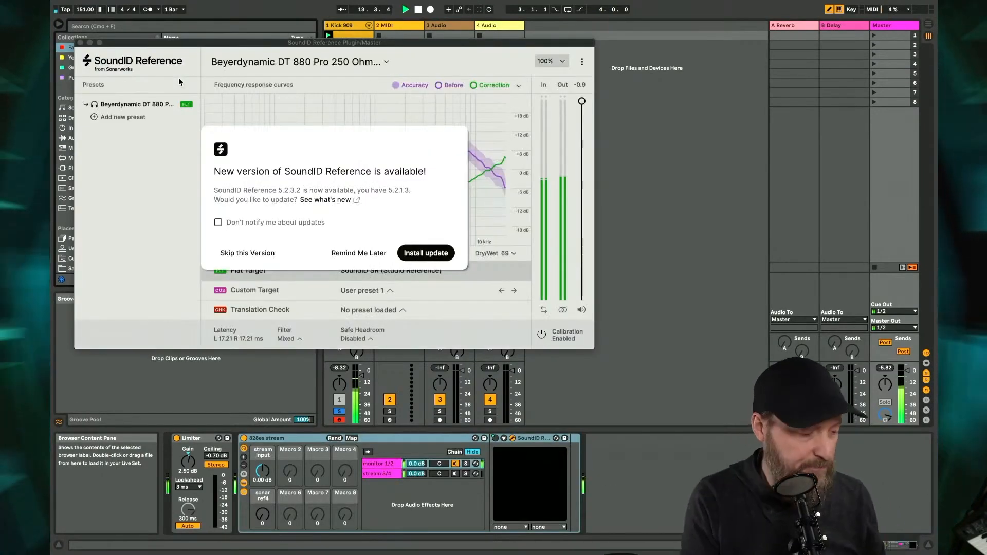
left_click(349, 253)
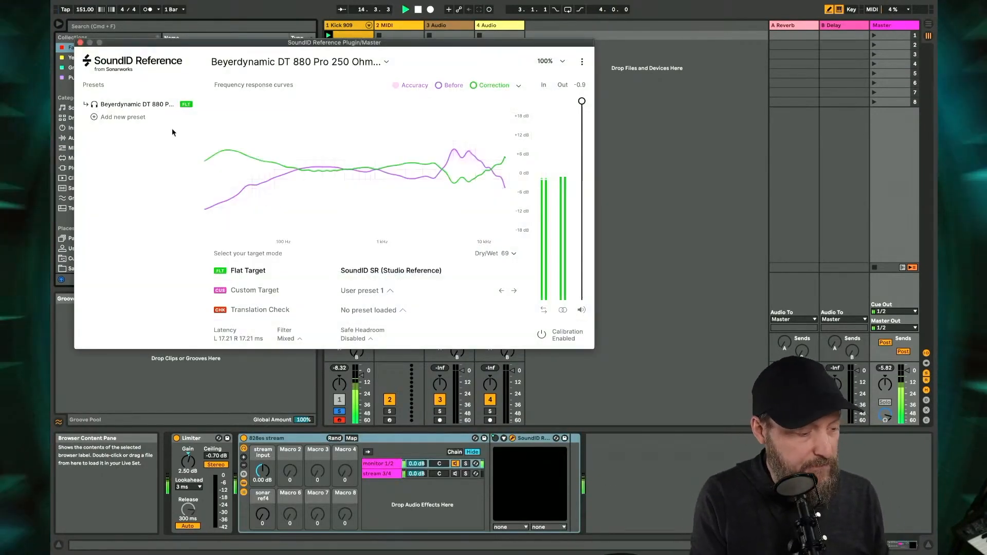
left_click(81, 44)
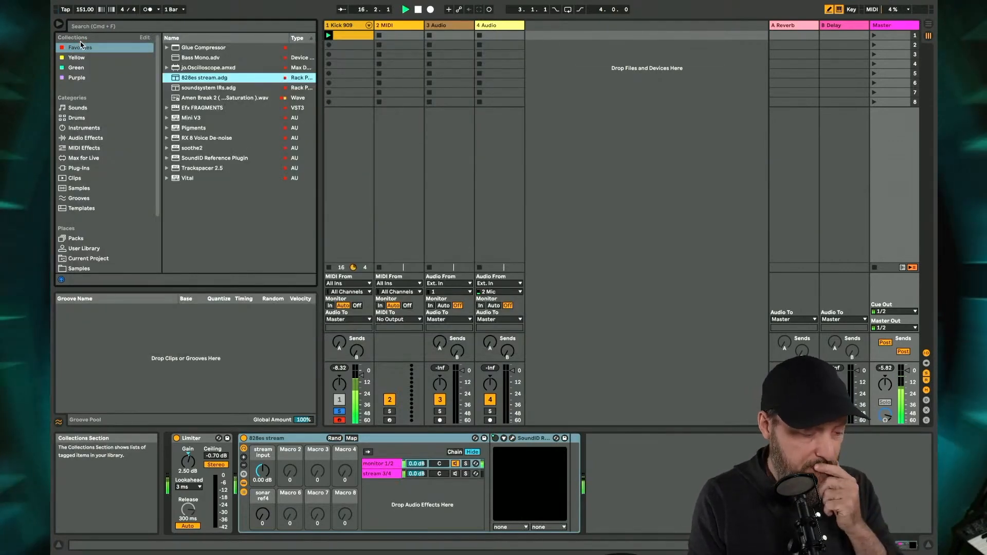
Set the Volume macro of the Kick 909 rack to 0.0 dB
left_click(344, 25)
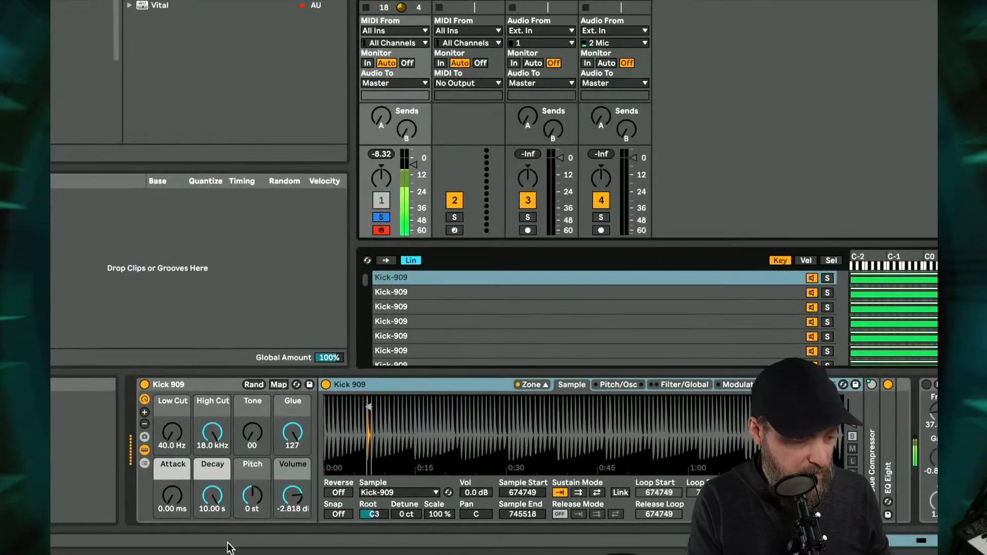
left_click_drag(293, 495, 293, 478)
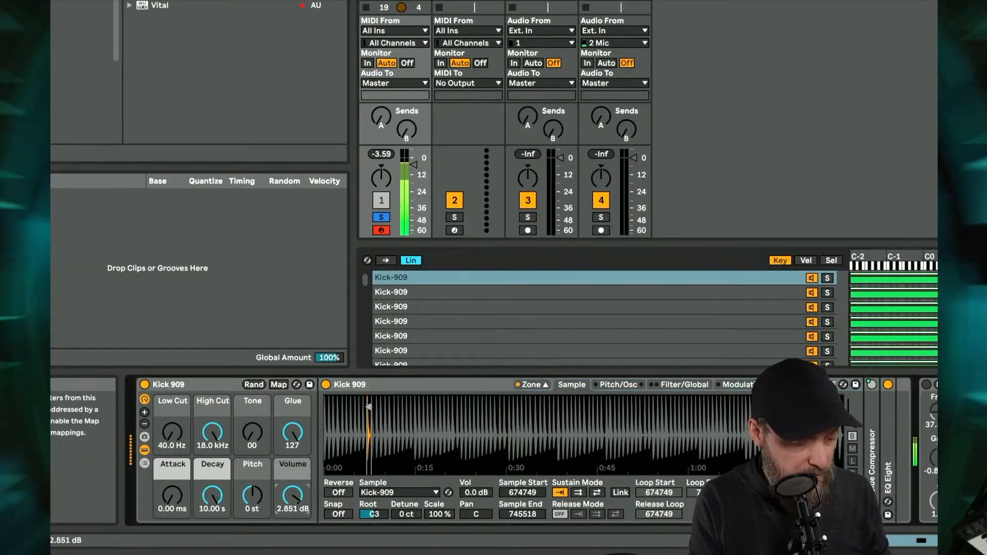
double_click(297, 503)
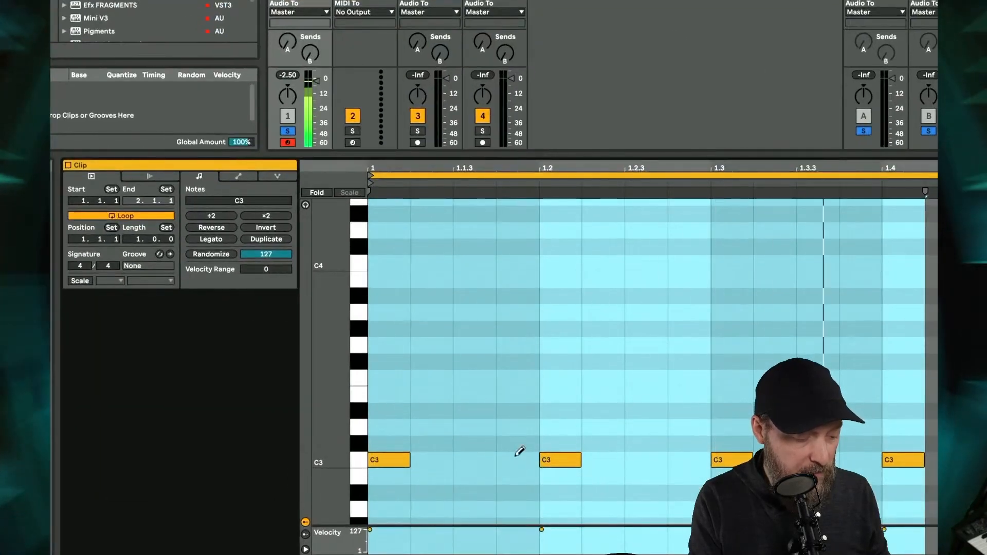
Adjust the velocity of the C3 kick notes in the clip to 123
left_click(376, 464)
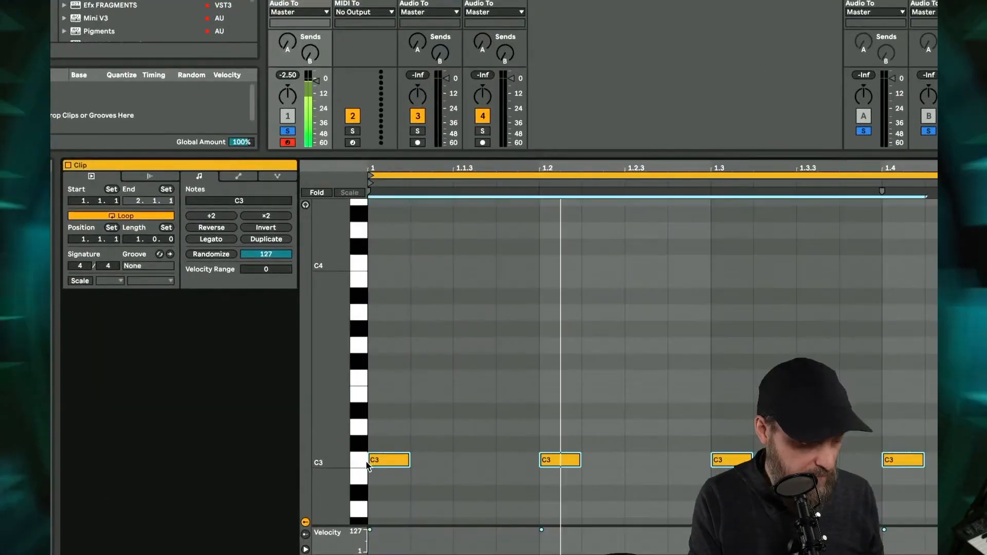
mouse_move(388, 461)
left_mouse_down()
mouse_move(388, 527)
mouse_move(388, 461)
left_mouse_up()
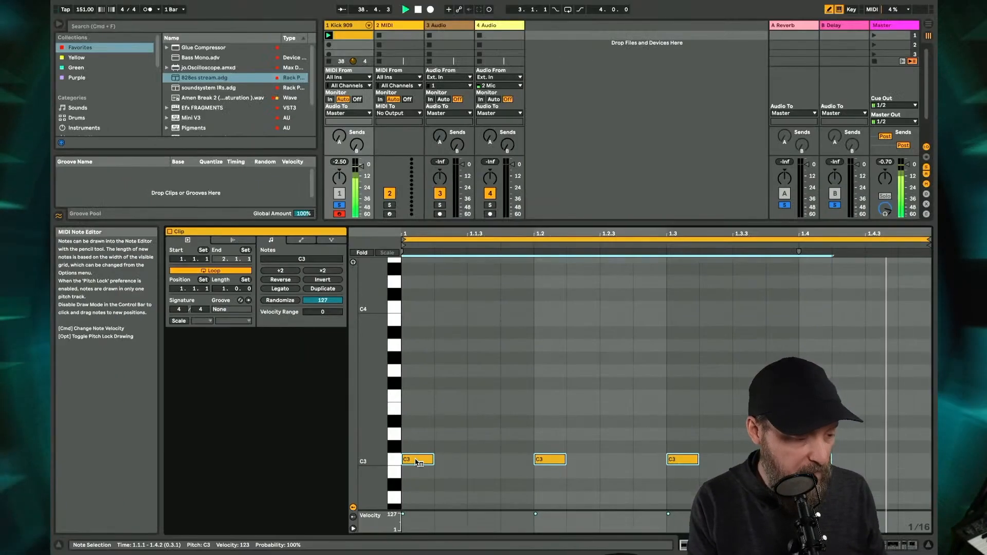
Set the Kick 909 rack's Tone macro to 01 and its Decay macro to 10.00 s
double_click(350, 25)
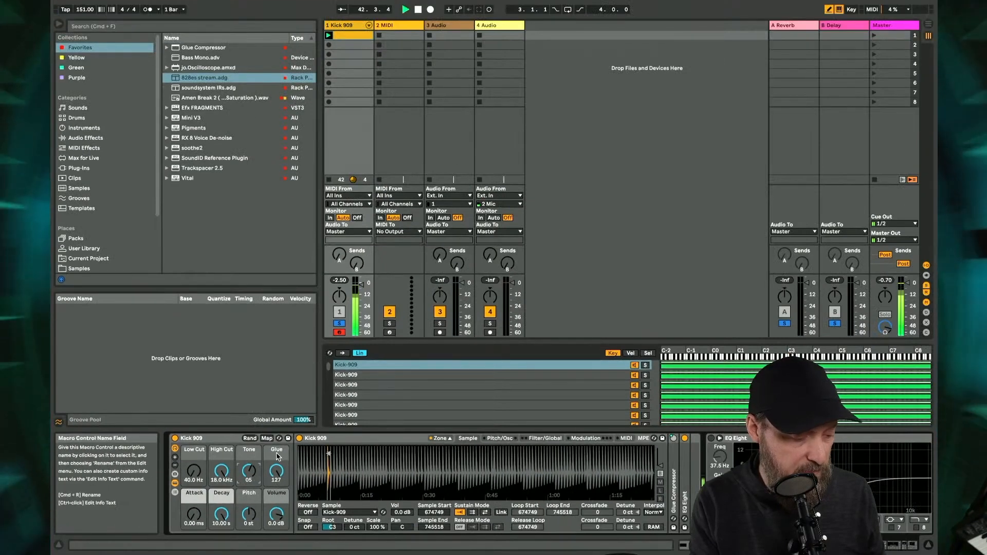
mouse_move(249, 471)
left_mouse_down()
mouse_move(249, 484)
mouse_move(249, 476)
left_mouse_up()
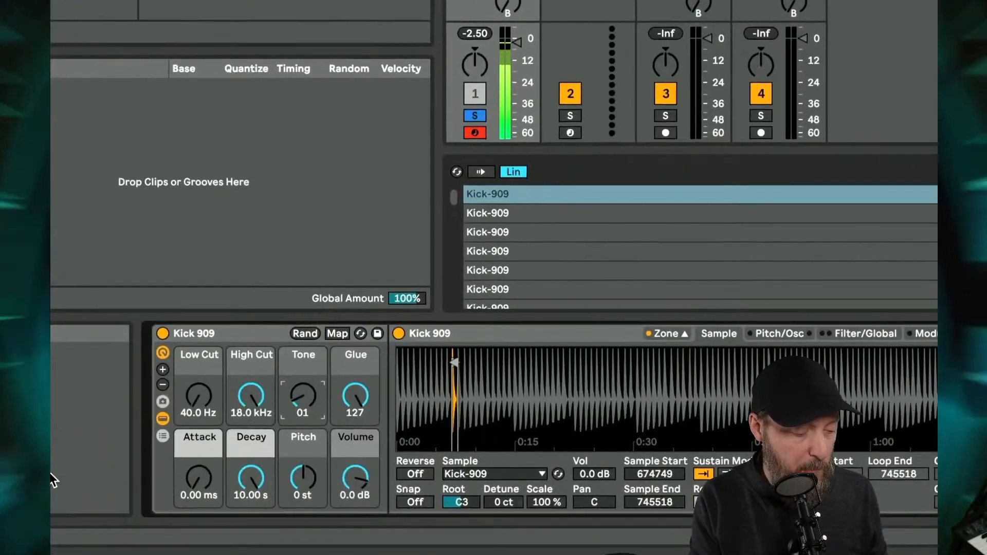
left_click(250, 479)
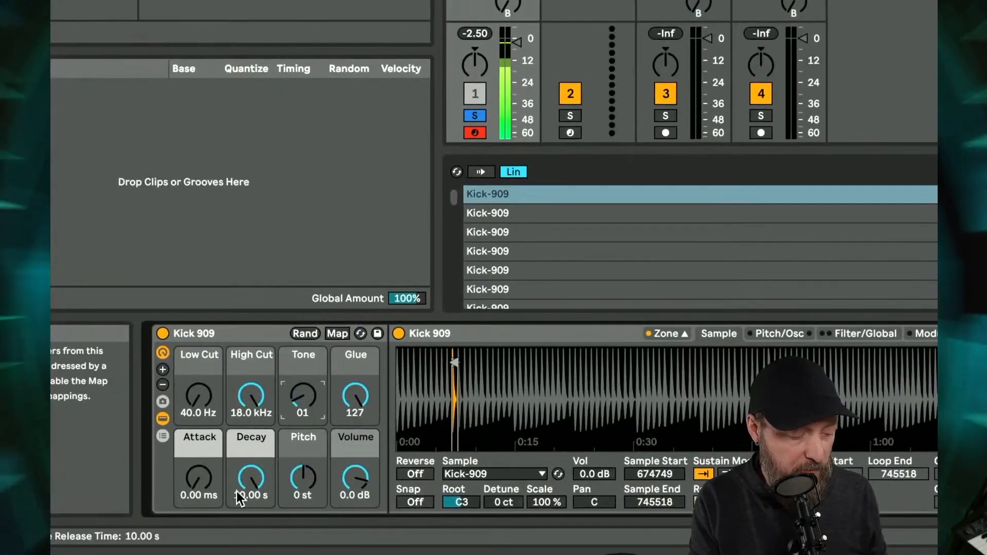
mouse_move(250, 478)
left_mouse_down()
mouse_move(251, 525)
mouse_move(250, 479)
left_mouse_up()
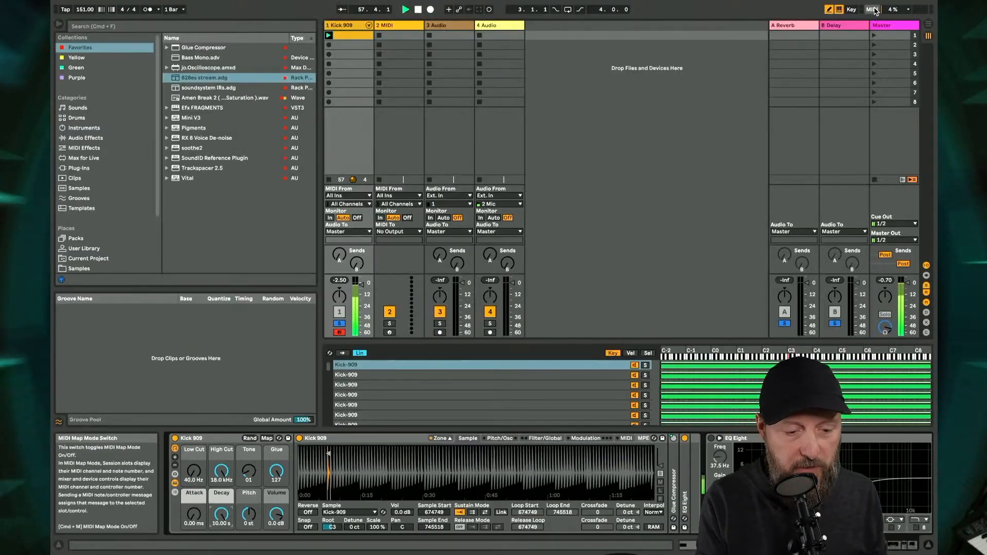
Map the Kick 909 rack's Decay macro to MIDI controller CC 13
left_click(872, 9)
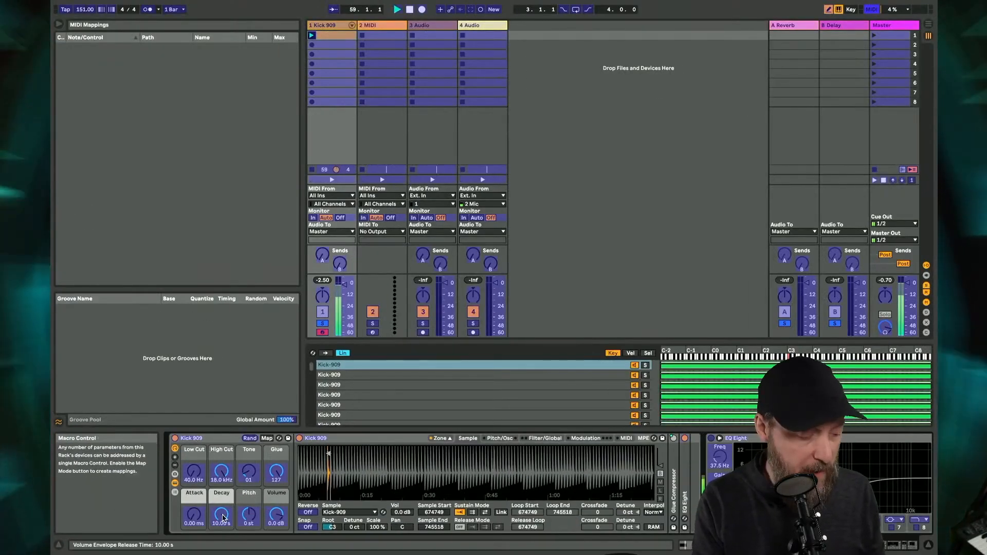
left_click(223, 518)
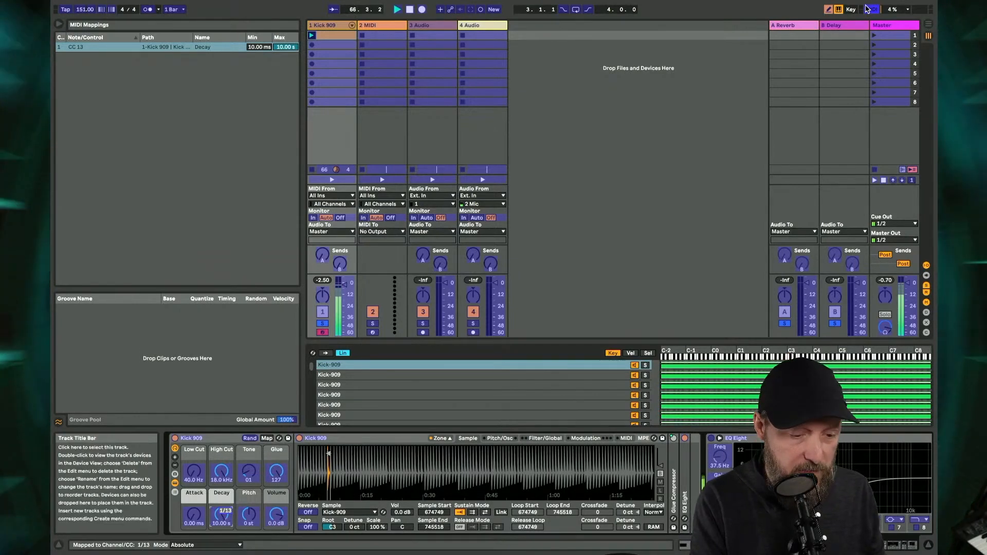
key("super+m")
Insert the Velocity MIDI effect before the Kick 909 rack with Out Hi at 127
left_click(82, 148)
left_click_drag(179, 179, 216, 469)
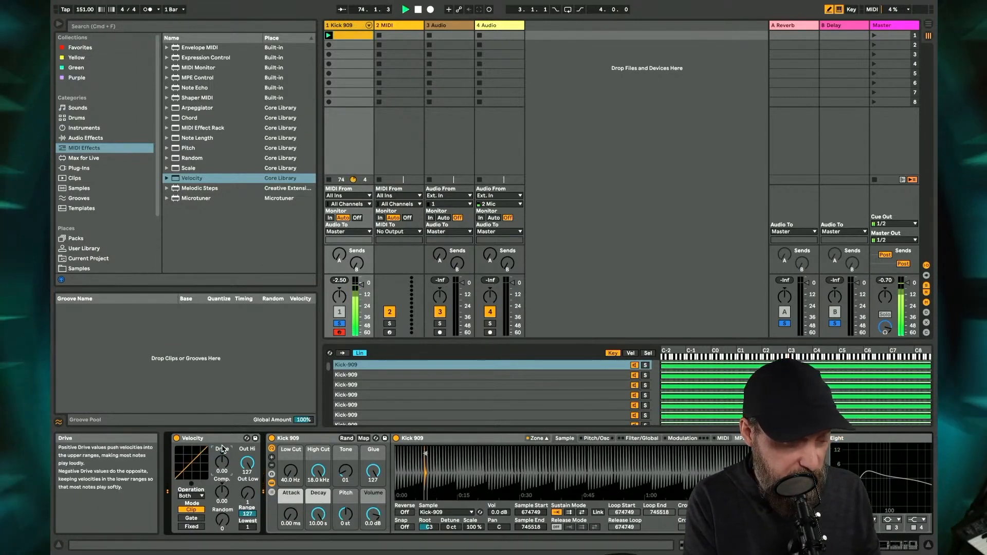
left_click_drag(247, 464, 247, 442)
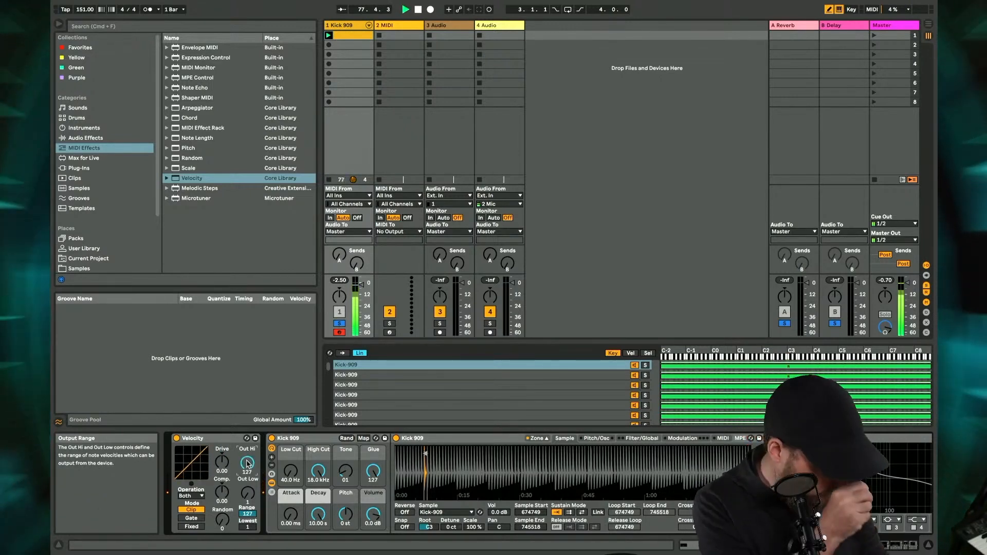
Map the Velocity effect's Out Hi control to MIDI controller CC 14
left_click(873, 10)
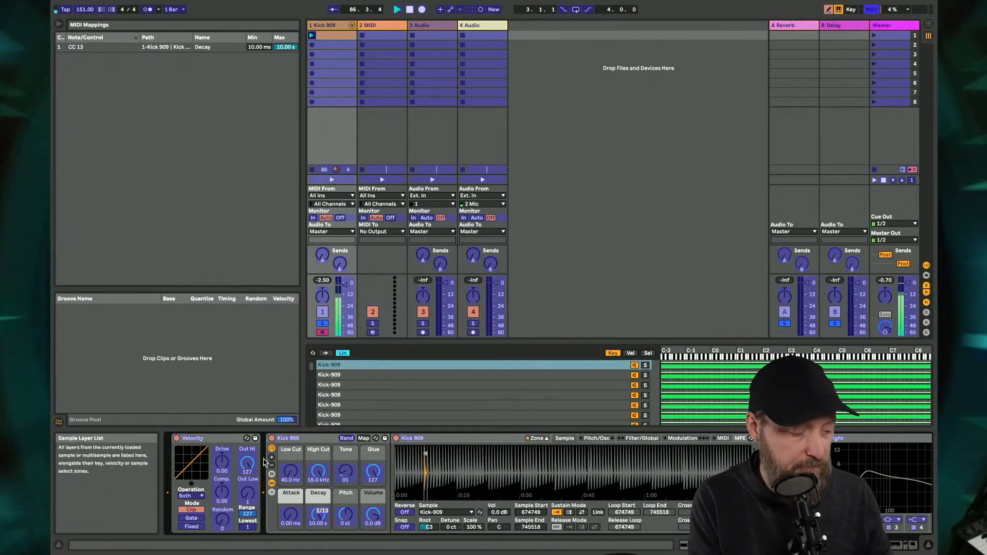
left_click(247, 464)
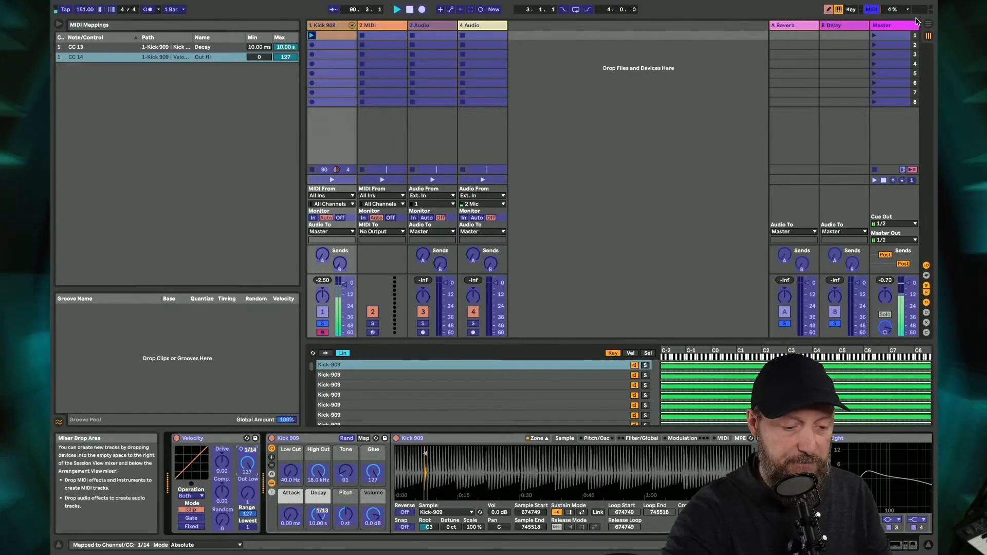
left_click(872, 9)
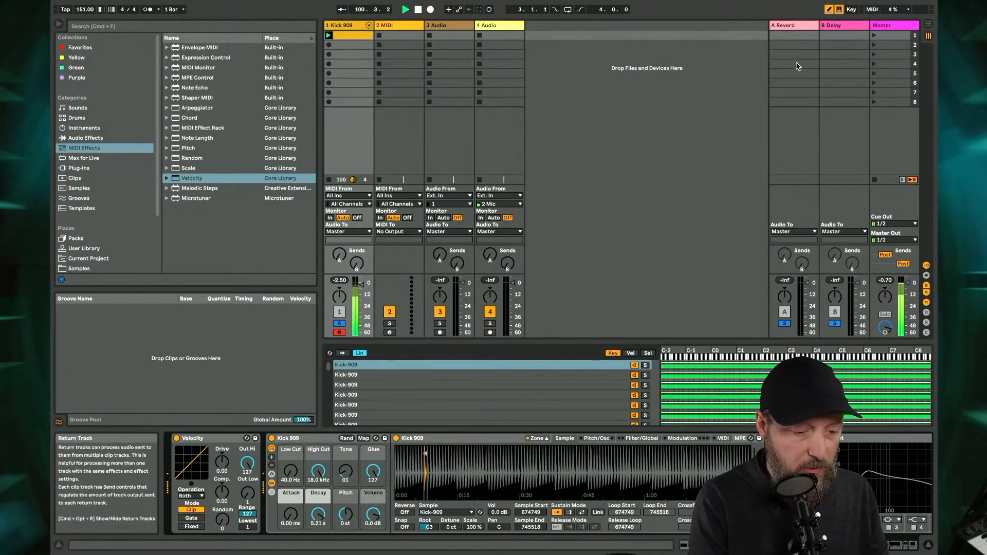
Map the Kick 909 rack's Volume macro to MIDI controller CC 15
left_click(872, 9)
left_click(375, 518)
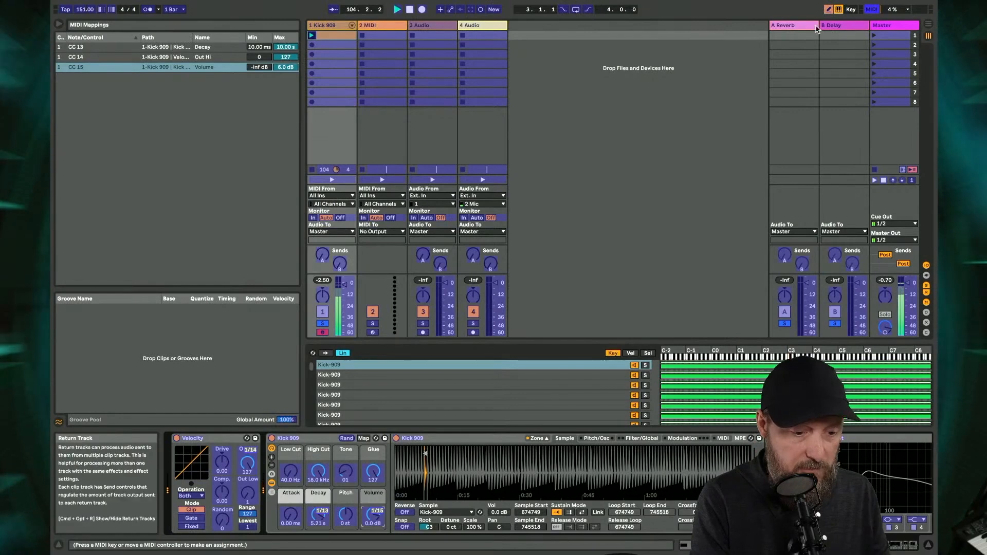
left_click(872, 9)
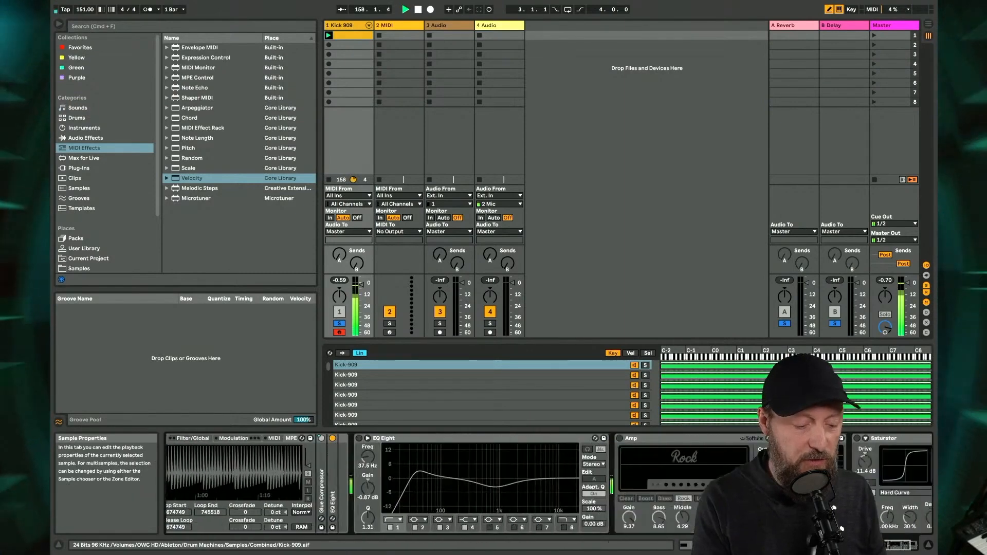
Enable EQ Eight on the kick track, sweep band 2 with a strong boost and settle it at a slight boost below 1 kHz
scroll(339, 515, "right", 3)
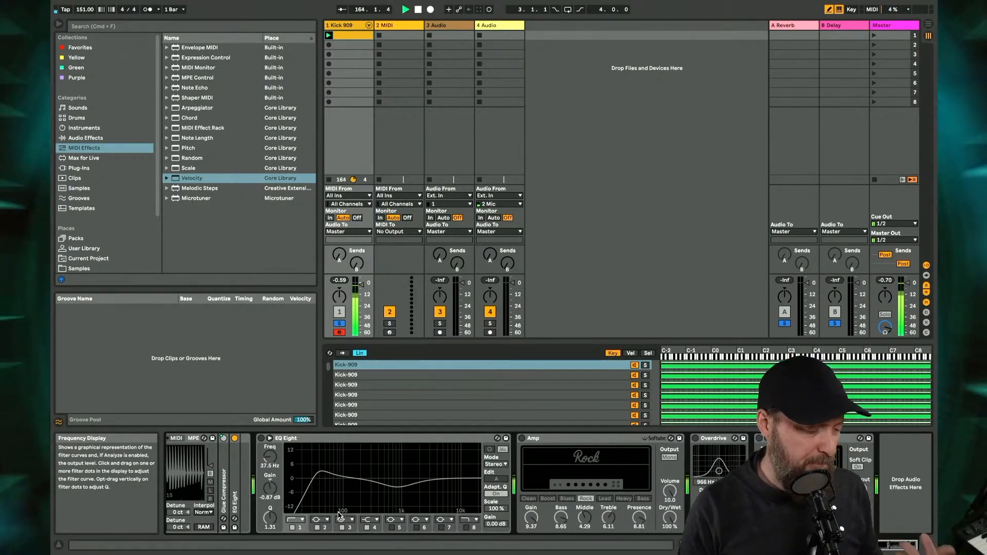
left_click(261, 440)
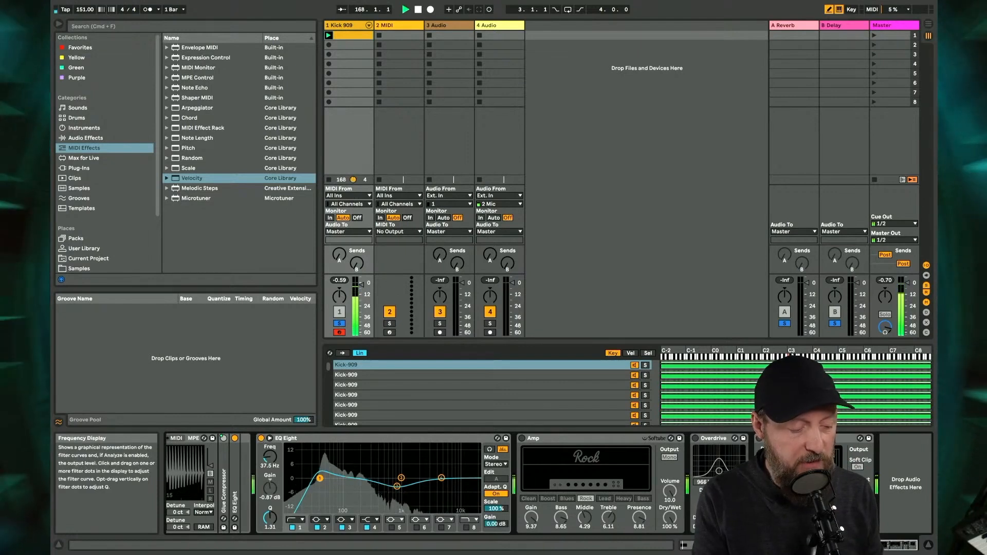
left_click_drag(399, 490, 380, 452)
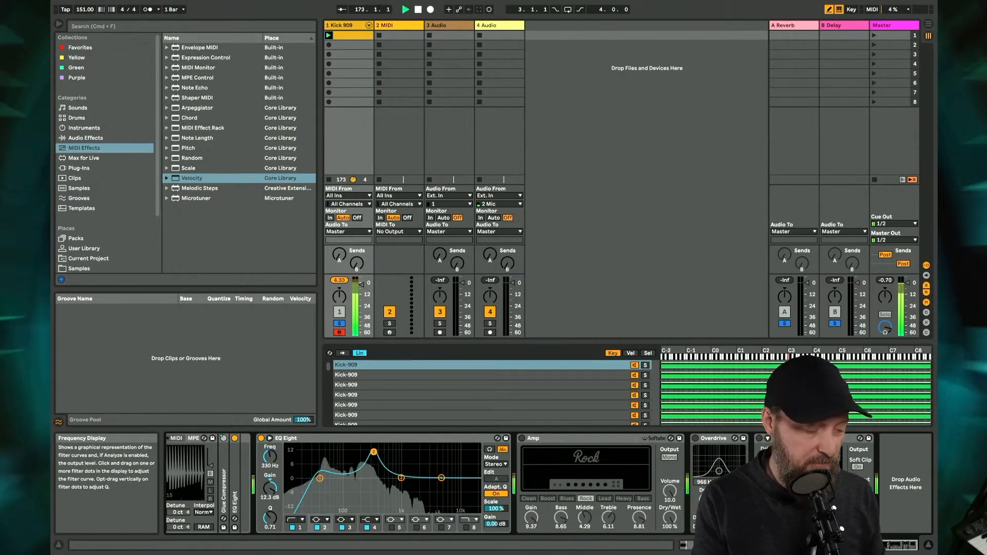
left_click_drag(383, 452, 390, 477)
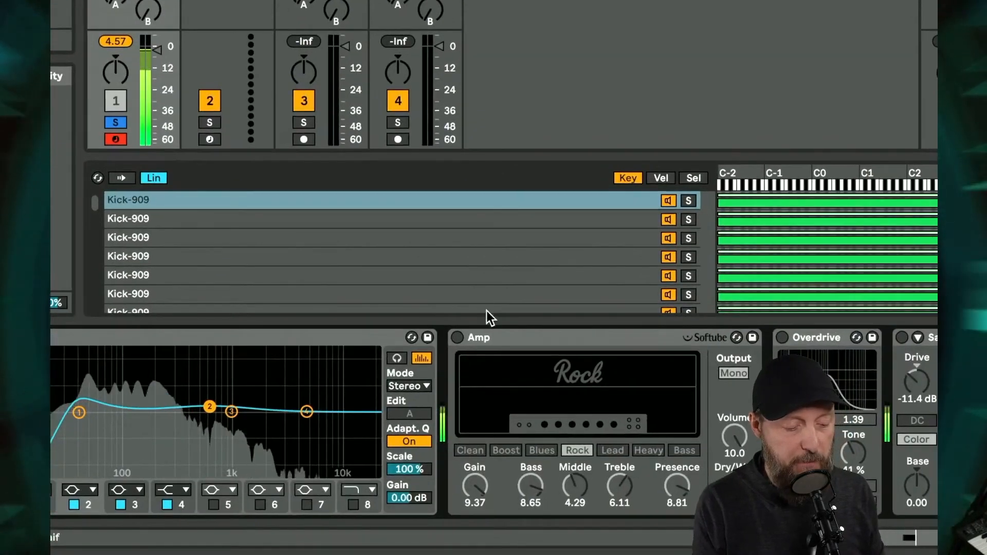
Turn on the Amp effect with its Rock model on the kick track
left_click(454, 340)
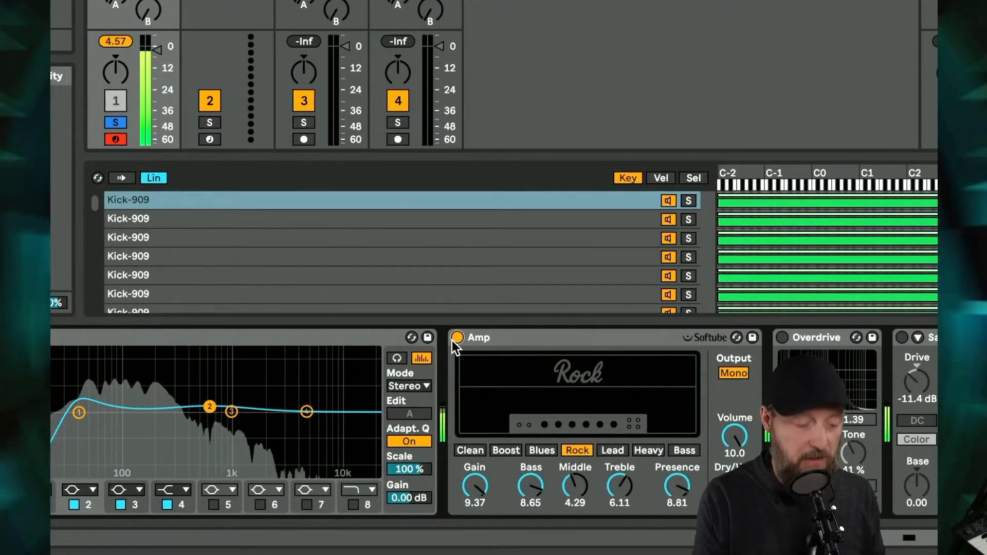
Compare the kick with the Amp effect bypassed and switched back on
left_click(456, 338)
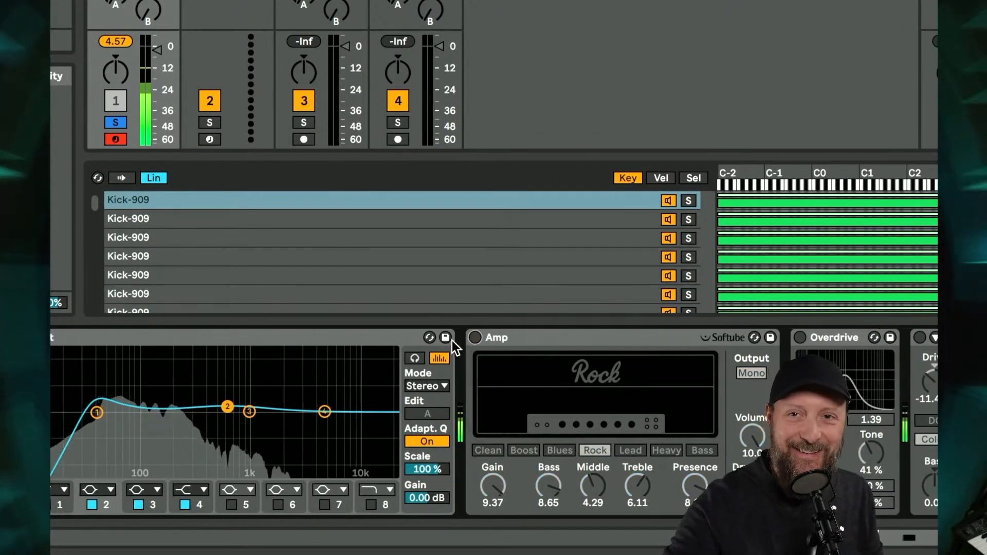
left_click(473, 337)
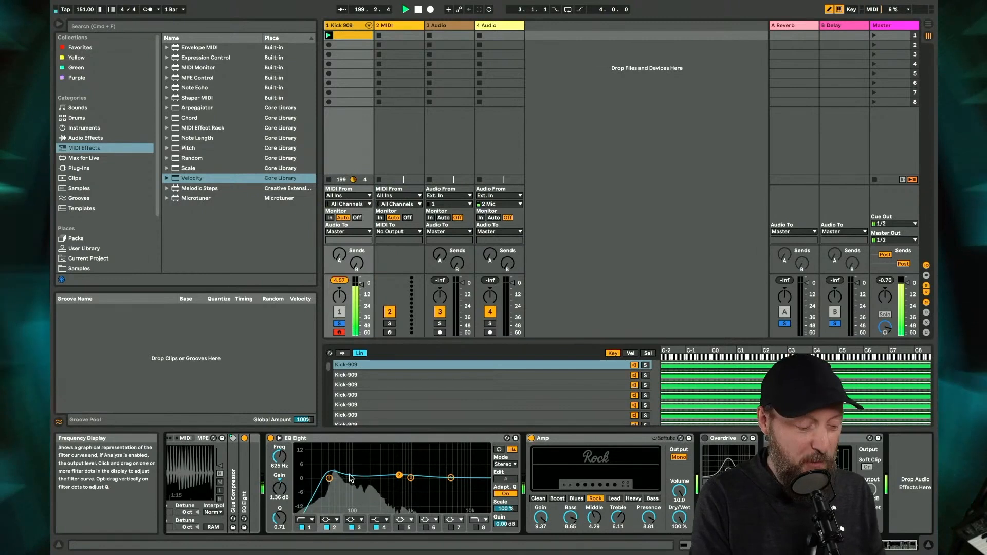
Sweep EQ Eight bands 1 and 2, settling band 2 at 1.86 kHz with a 4.34 dB boost and band 1 at 44.5 Hz
left_click_drag(329, 479, 374, 471)
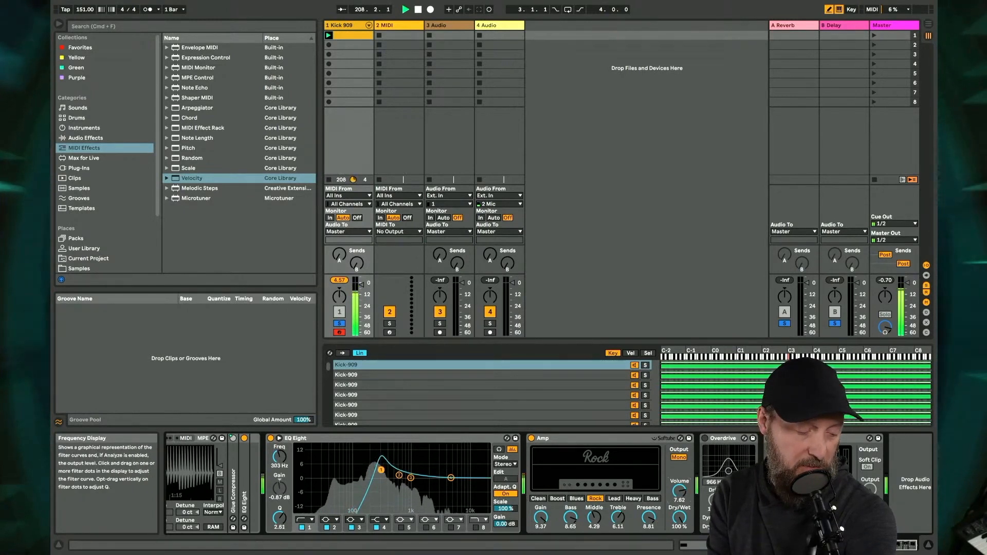
left_click_drag(384, 469, 328, 479)
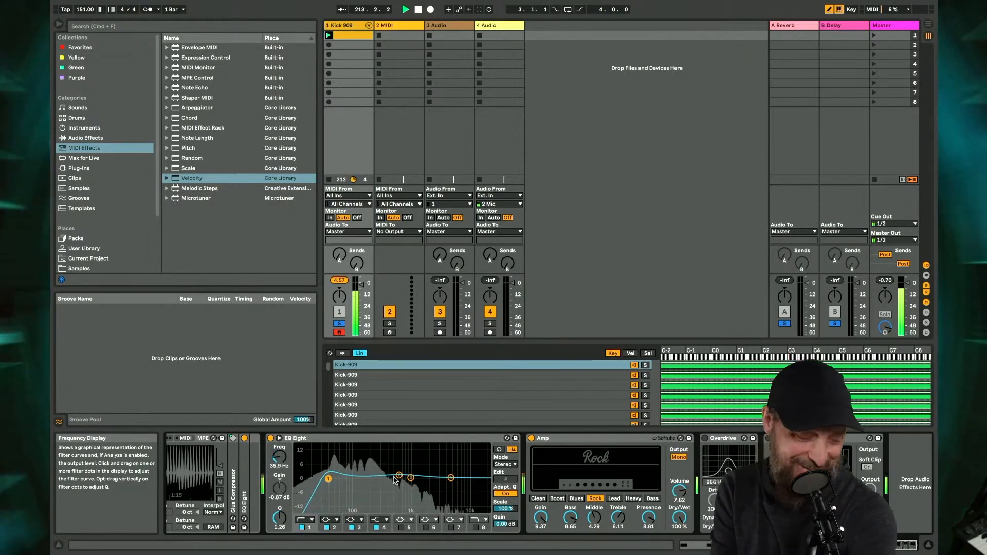
left_click_drag(402, 476, 377, 457)
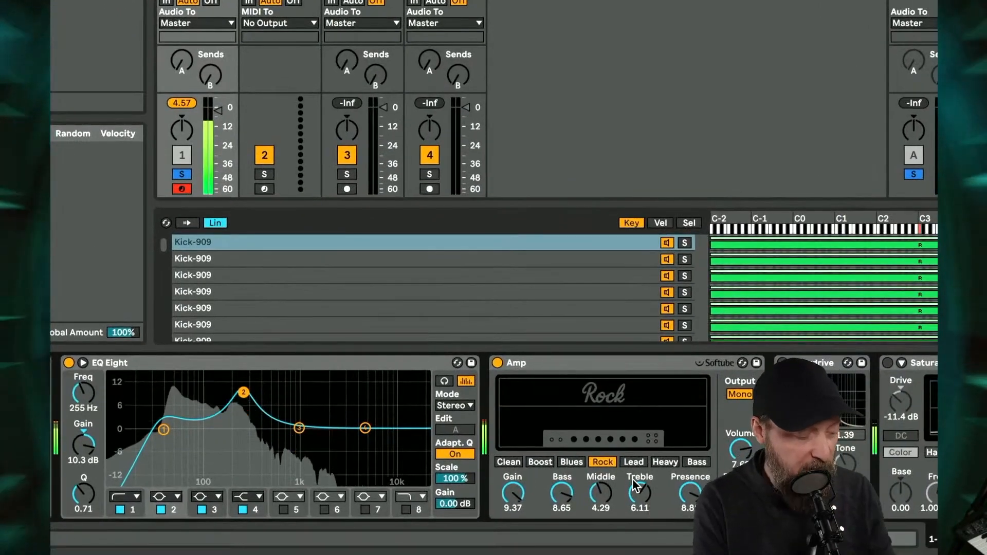
left_click_drag(244, 393, 324, 413)
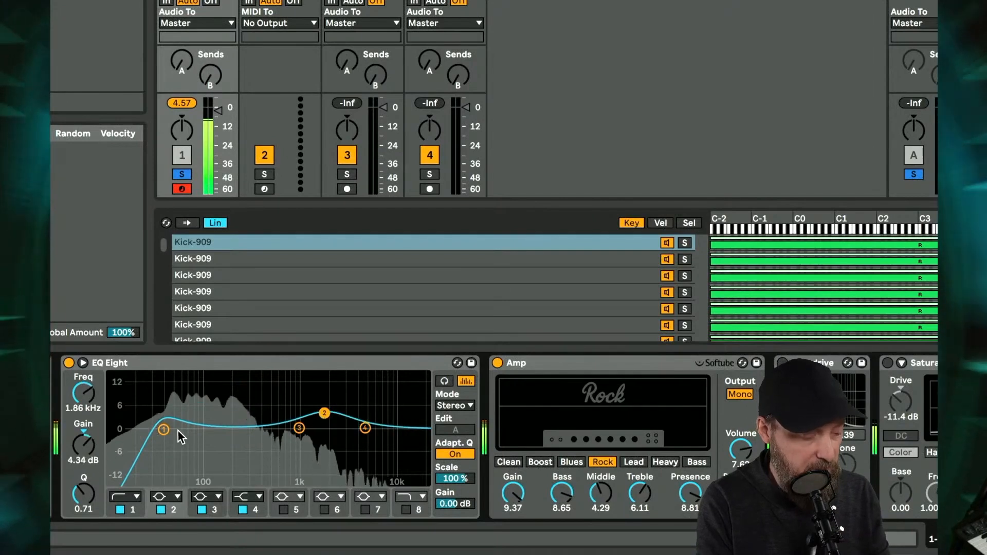
mouse_move(163, 430)
left_mouse_down()
mouse_move(184, 415)
mouse_move(266, 410)
mouse_move(181, 419)
mouse_move(172, 436)
left_mouse_up()
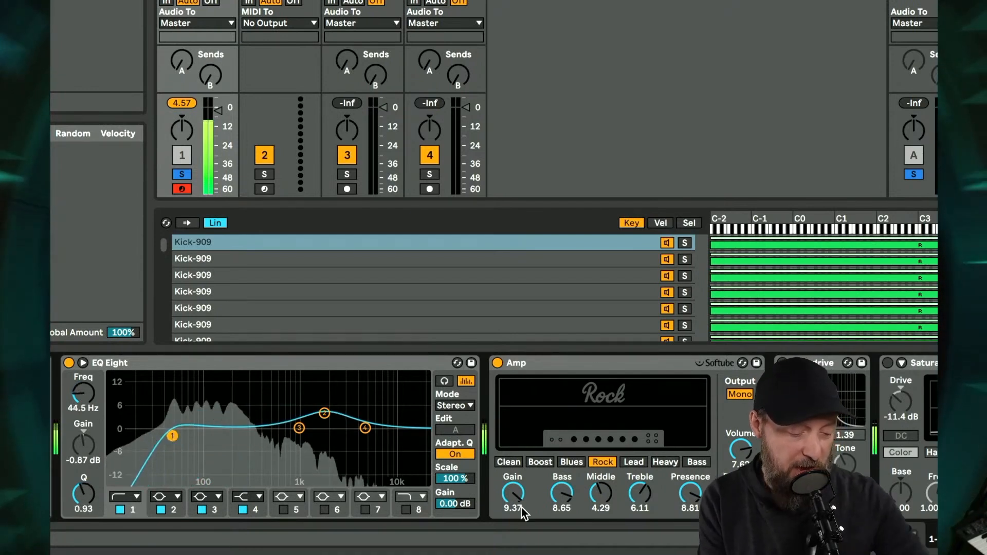
Set the Amp's Gain to 6.98, Bass to 2.46, Middle to 6.90, Treble to 6.19 and Presence to 8.97
left_click_drag(516, 495, 516, 526)
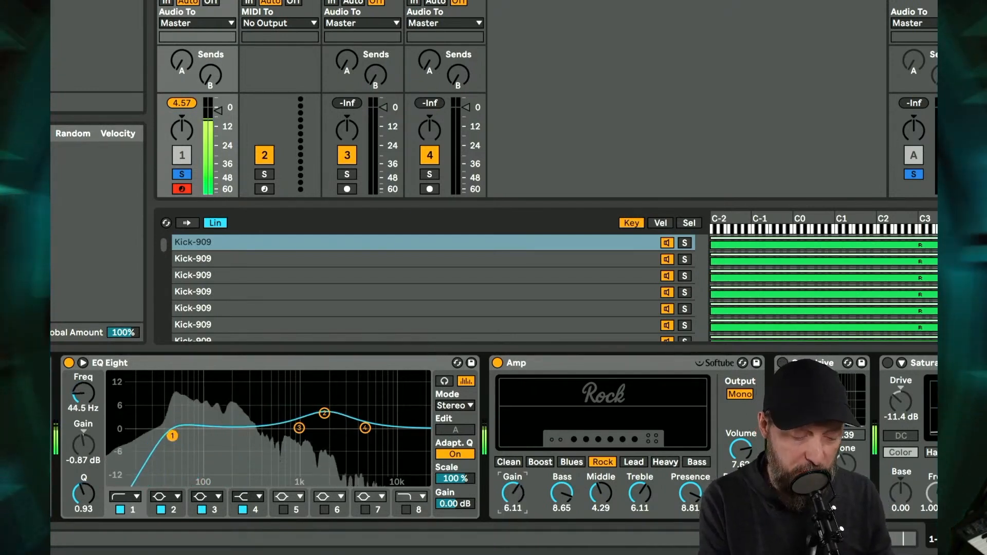
left_click_drag(561, 494, 562, 552)
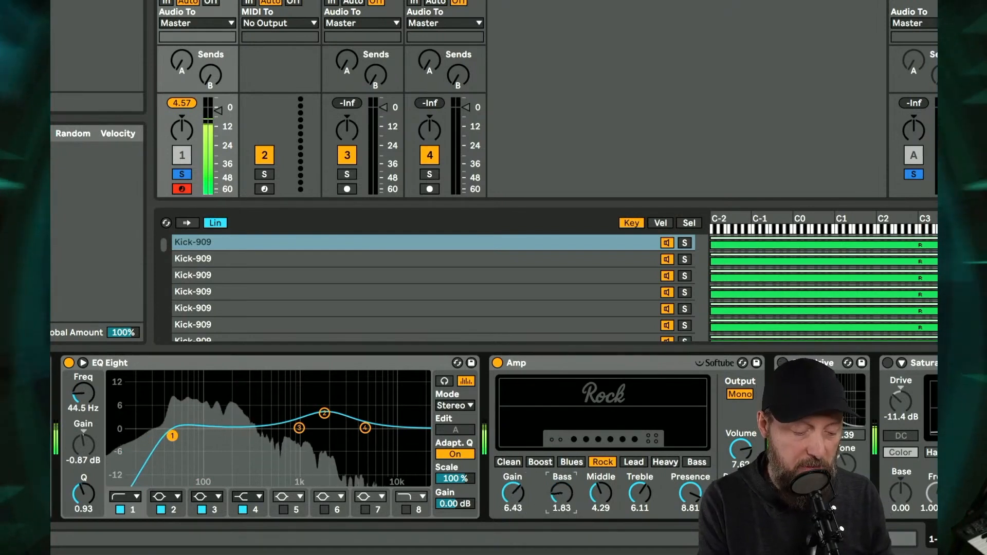
left_click_drag(600, 494, 640, 475)
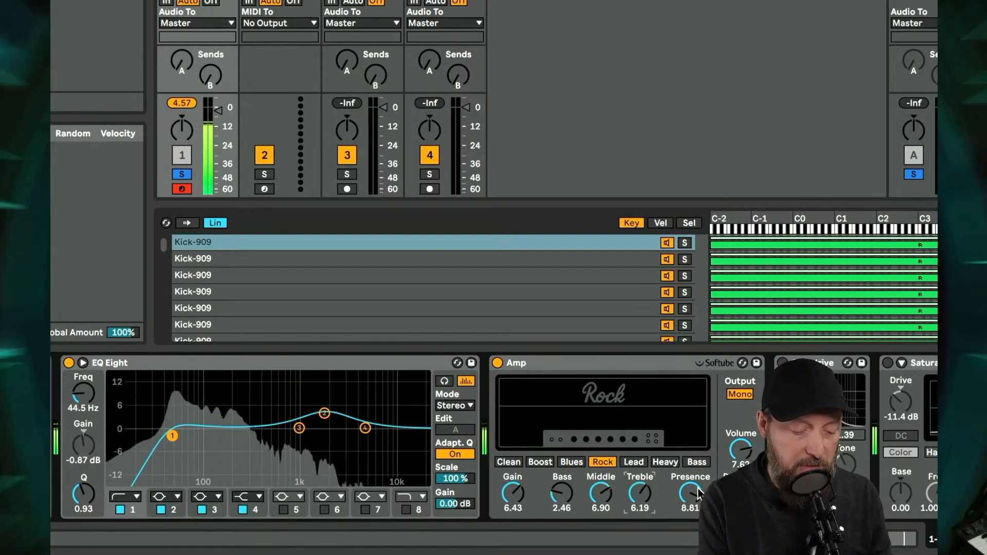
mouse_move(690, 494)
left_mouse_down()
mouse_move(690, 507)
mouse_move(690, 479)
left_mouse_up()
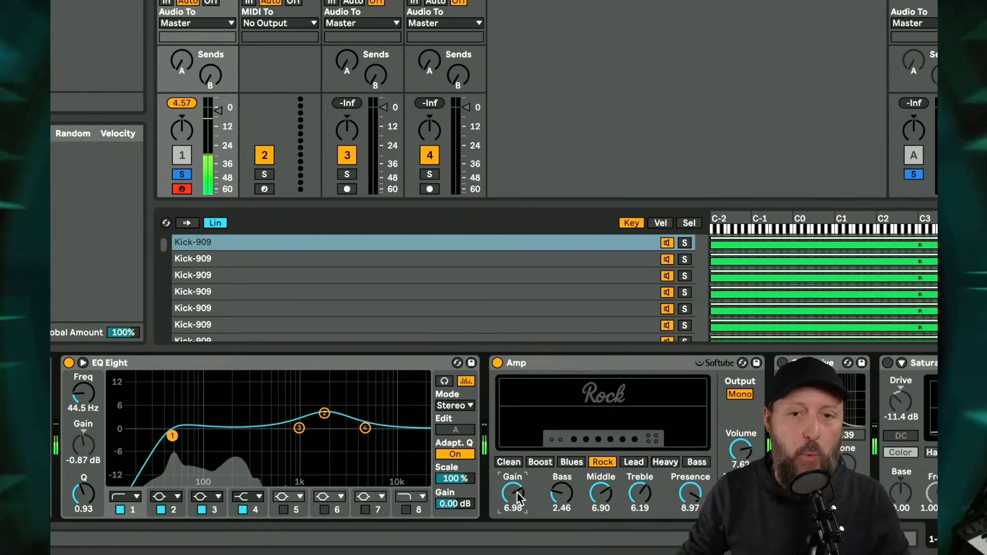
Restart playback and audition the Amp's Blues, Clean, Boost and Rock models, setting Gain to 8.81 and Bass to 3.49
key("space")
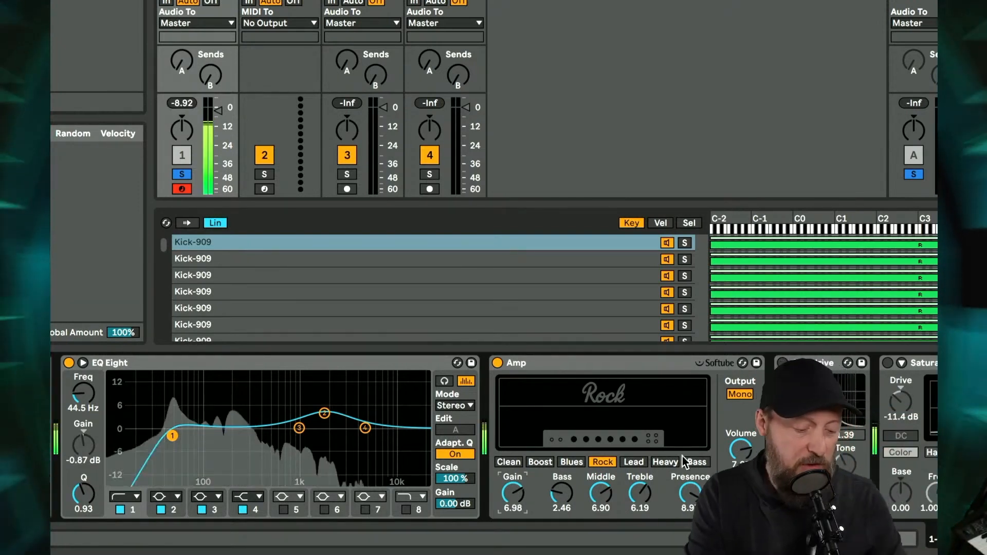
left_click(571, 462)
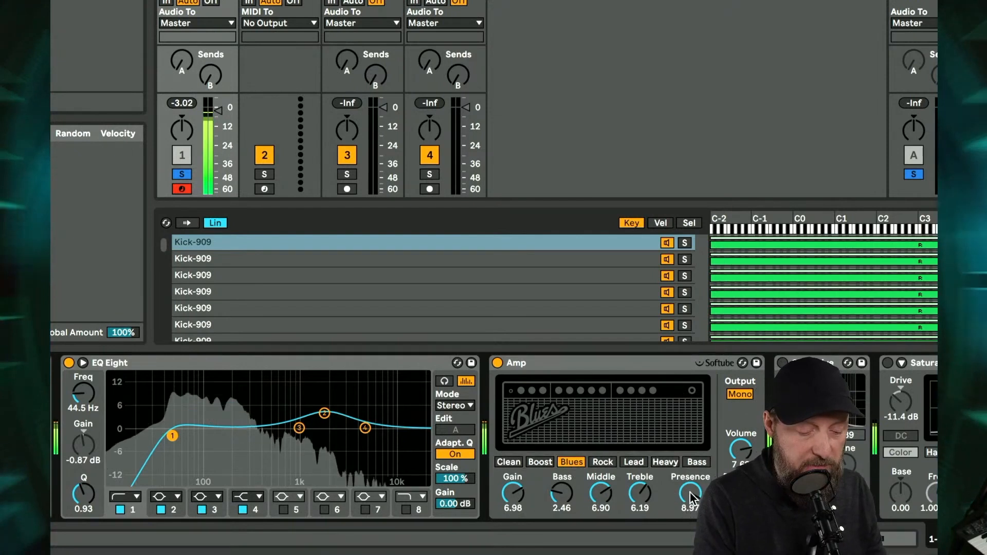
left_click(508, 460)
left_click(539, 462)
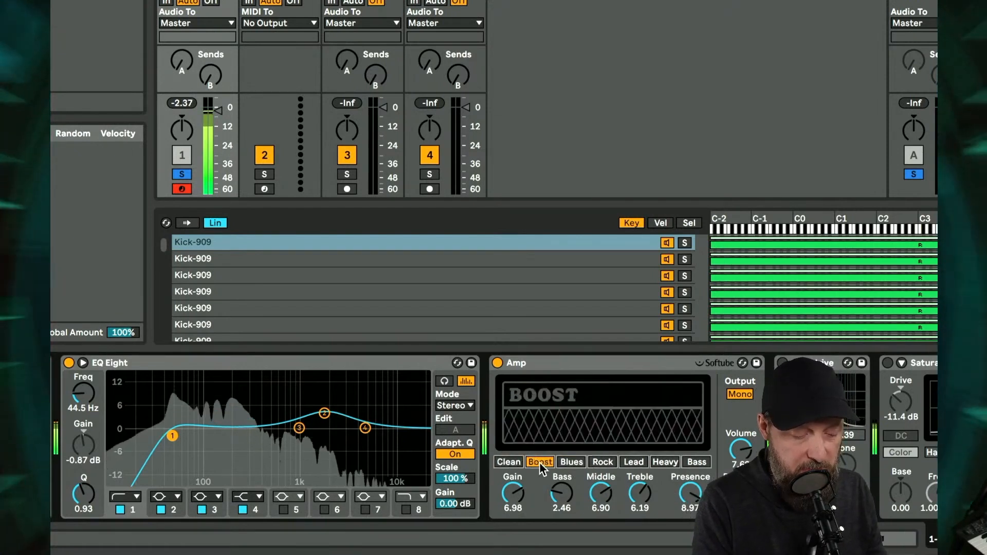
left_click_drag(517, 494, 564, 496)
left_click(576, 462)
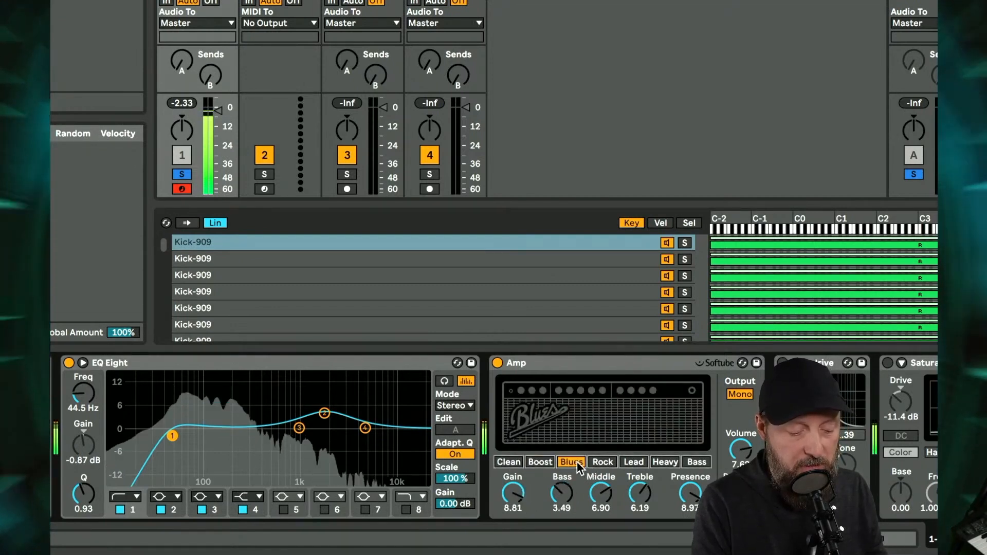
left_click(600, 464)
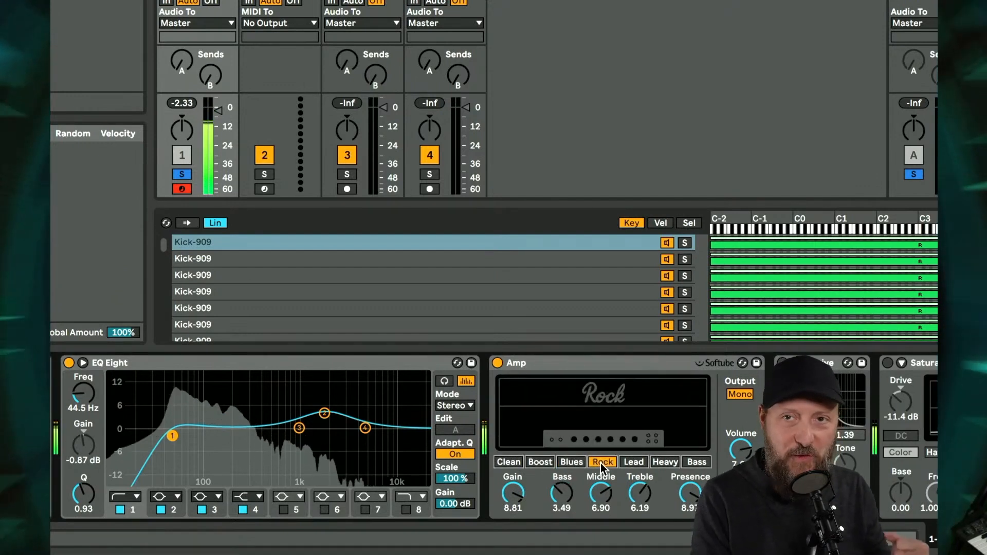
Try the Amp's Lead model with Bass at 3.97 and Presence at 7.14
left_click(630, 459)
mouse_move(562, 493)
left_mouse_down()
mouse_move(562, 470)
mouse_move(562, 482)
left_mouse_up()
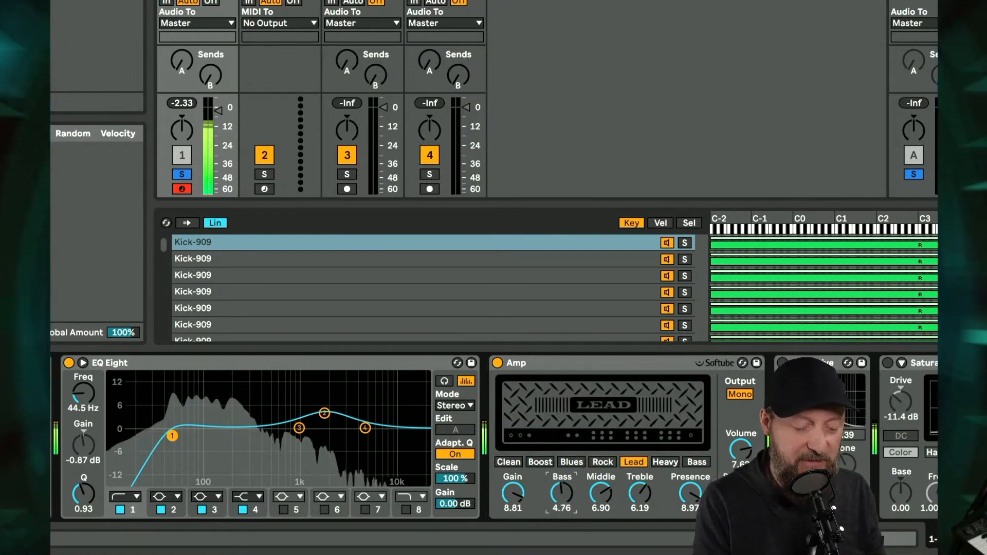
left_click_drag(690, 493, 690, 501)
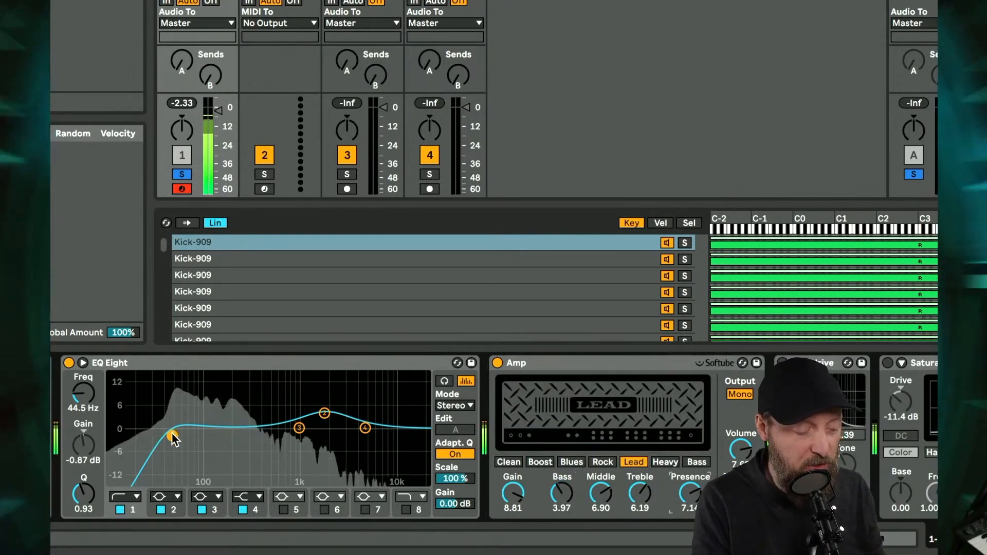
Sweep EQ Eight band 1 up to about 390 Hz and back to 38.3 Hz, and switch the Amp to its Rock model
left_click_drag(200, 409, 242, 410)
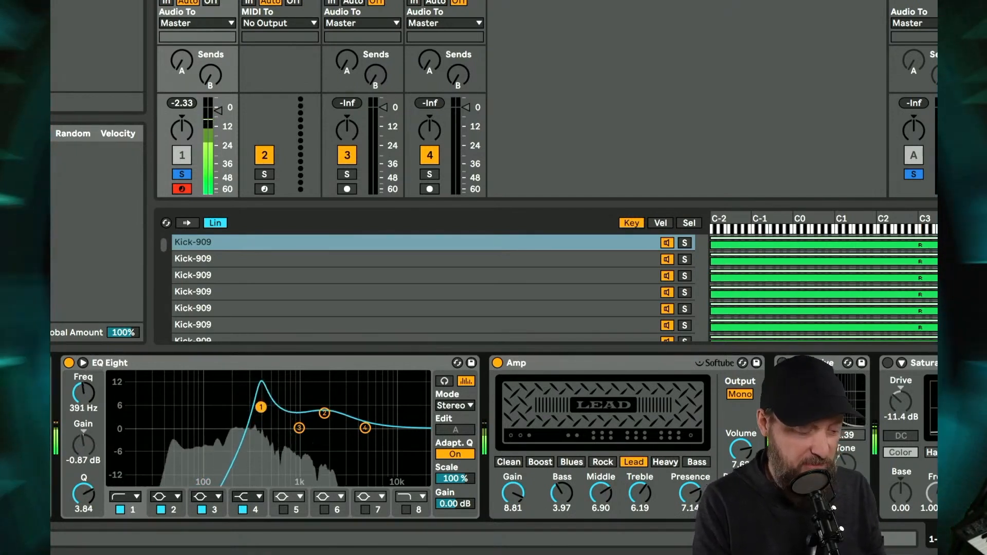
left_click_drag(264, 407, 180, 422)
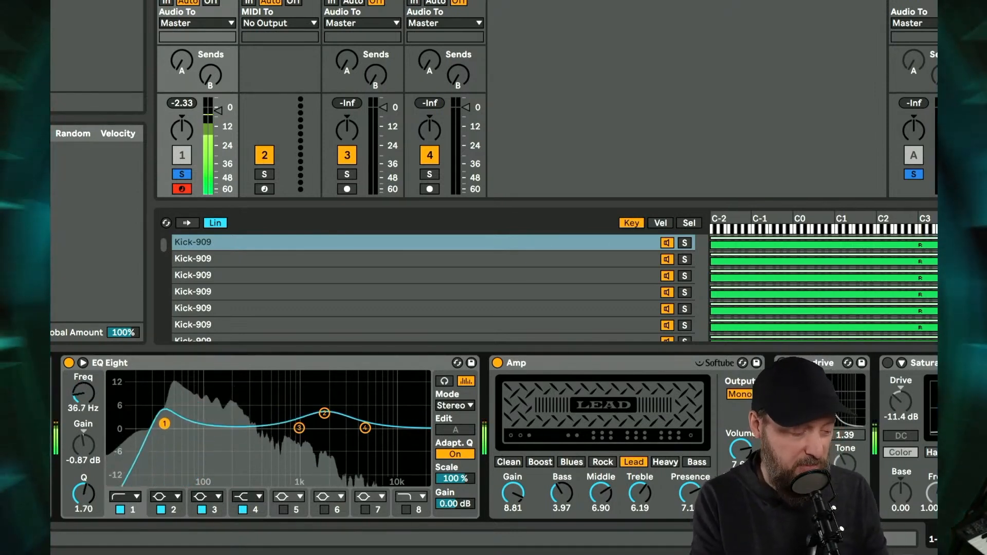
left_click(606, 464)
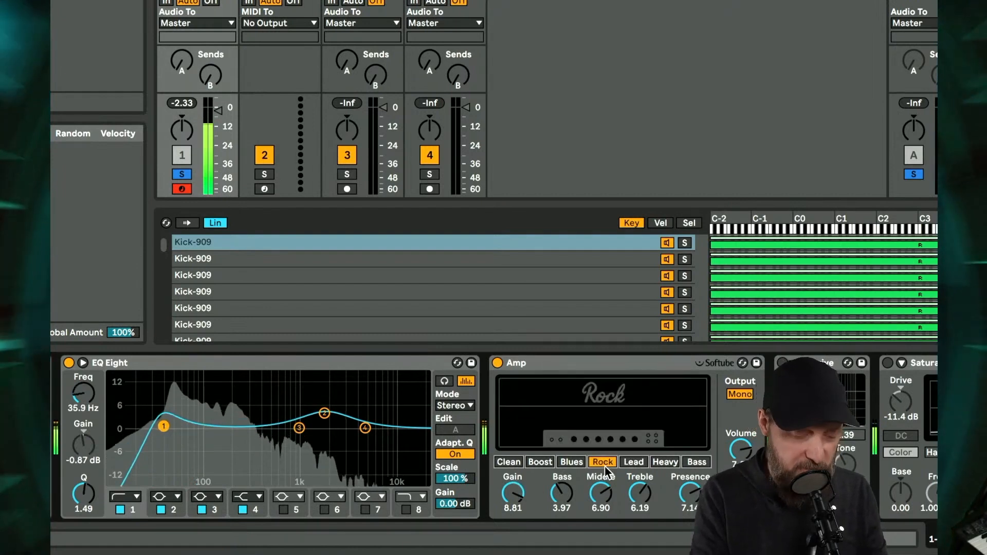
left_click_drag(199, 427, 201, 427)
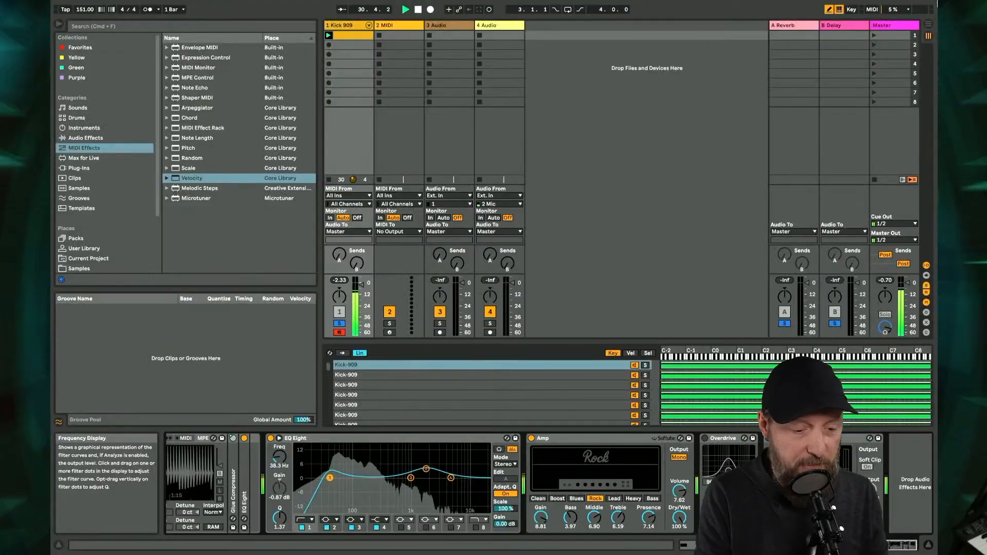
Map EQ Eight's band 1 frequency to MIDI controller CC 29 and leave MIDI mapping mode
key("super+m")
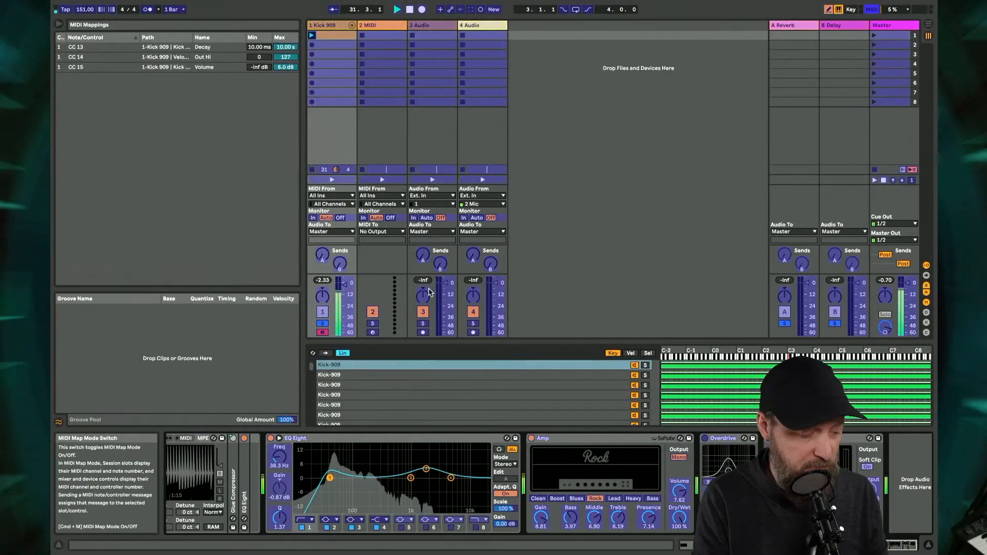
left_click(277, 459)
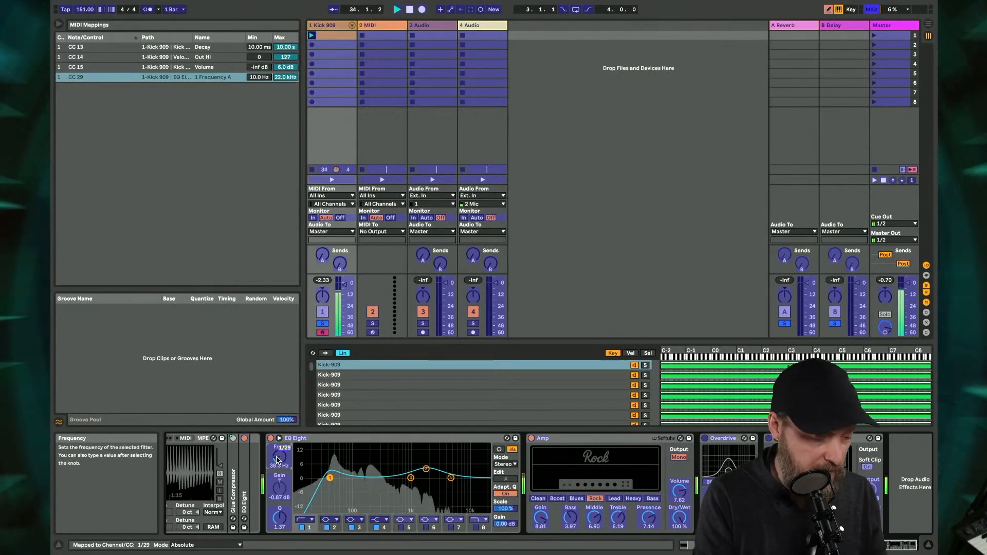
left_click(871, 9)
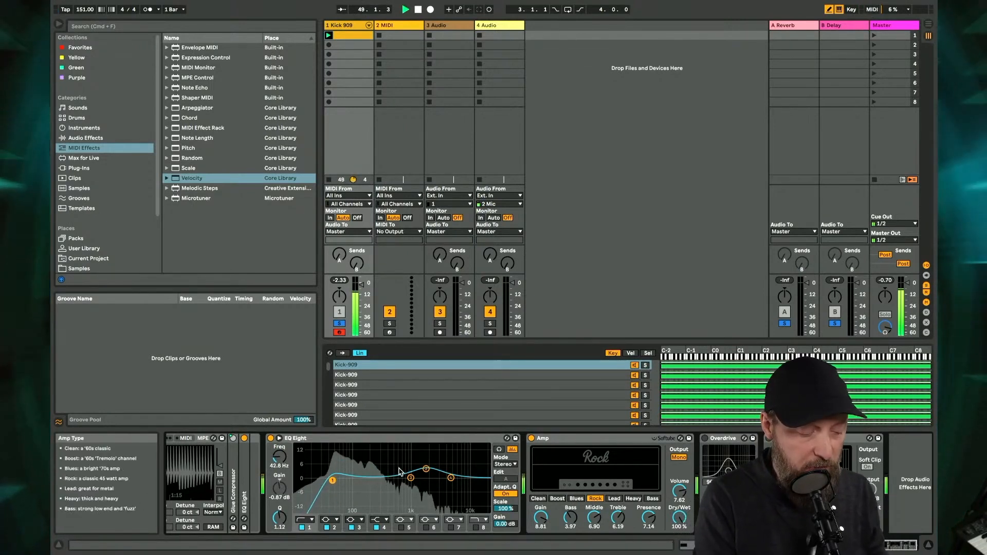
Settle EQ Eight band 2 at 825 Hz with a 1.86 dB cut and set the Kick 909 track volume to -7.5 dB
left_click_drag(441, 450, 405, 448)
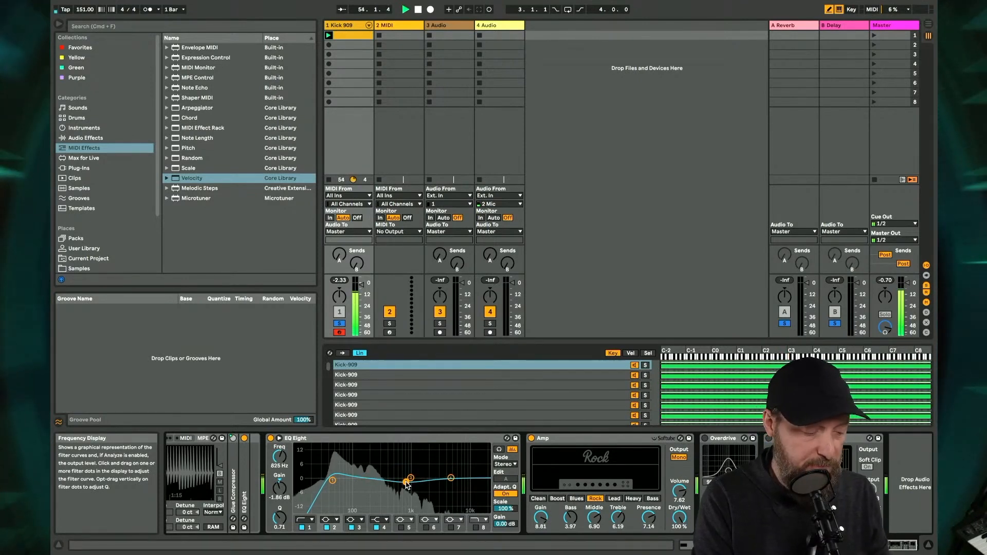
left_click_drag(361, 289, 362, 290)
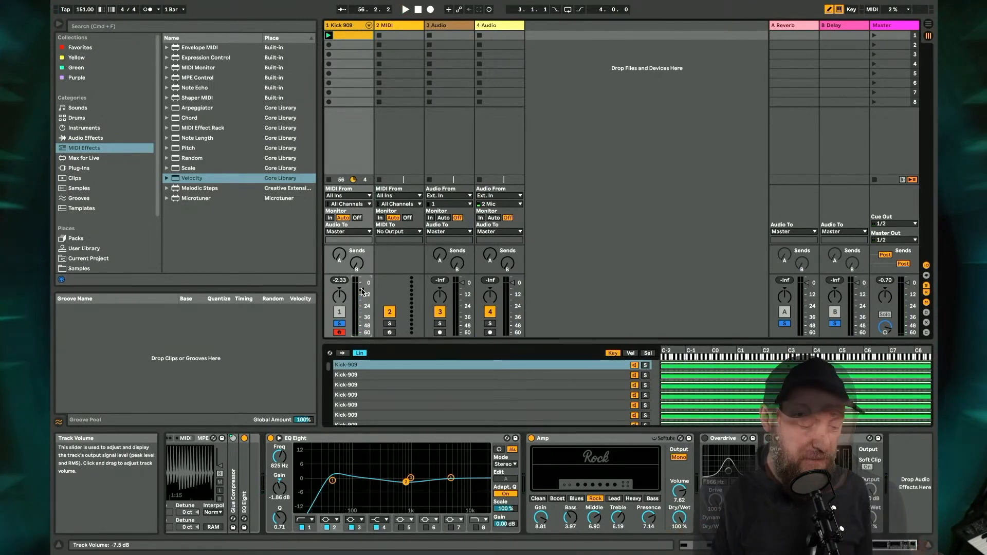
Resume playback with Overdrive on, setting its filter to 1.68 kHz with bandwidth 1.56, Tone to 81%, Dynamics to 17% and Dry/Wet to 10%
key("space")
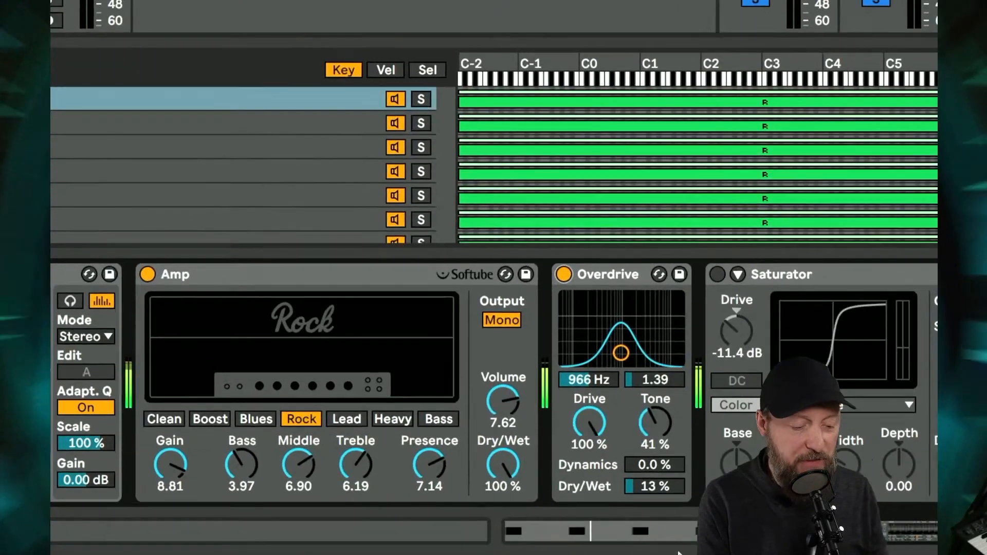
mouse_move(684, 538)
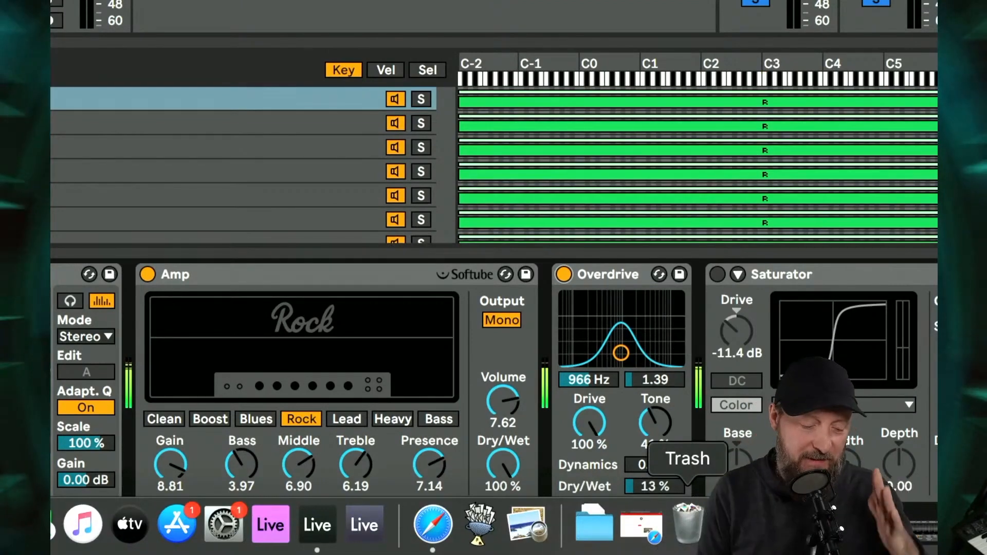
mouse_move(625, 348)
left_mouse_down()
mouse_move(652, 346)
mouse_move(611, 347)
left_mouse_up()
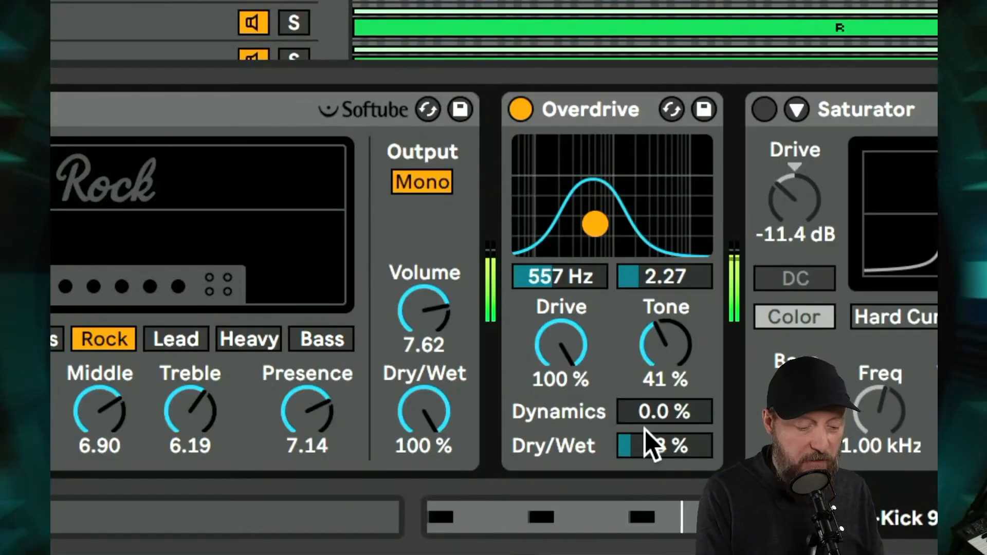
mouse_move(650, 443)
left_mouse_down()
mouse_move(650, 471)
mouse_move(650, 368)
mouse_move(650, 425)
left_mouse_up()
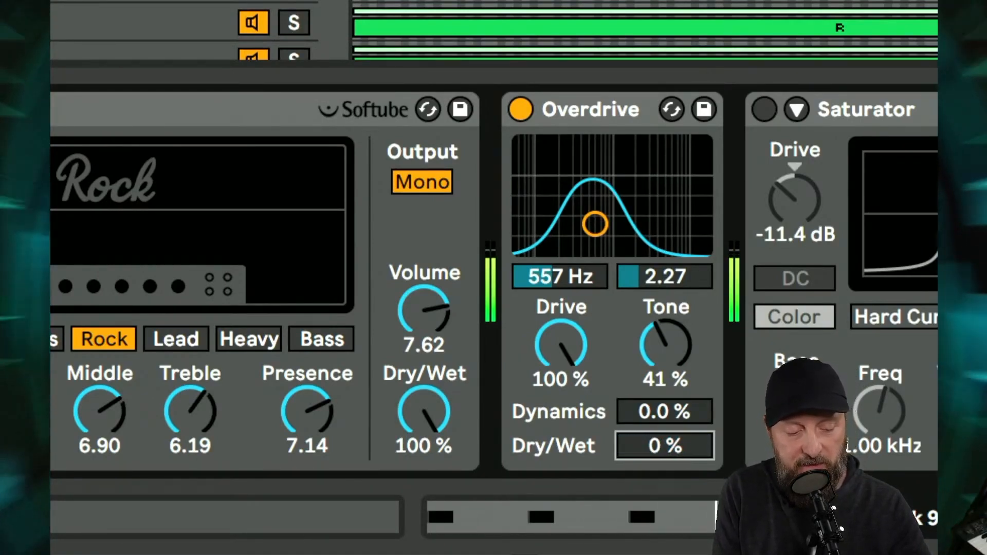
left_click_drag(596, 229, 617, 226)
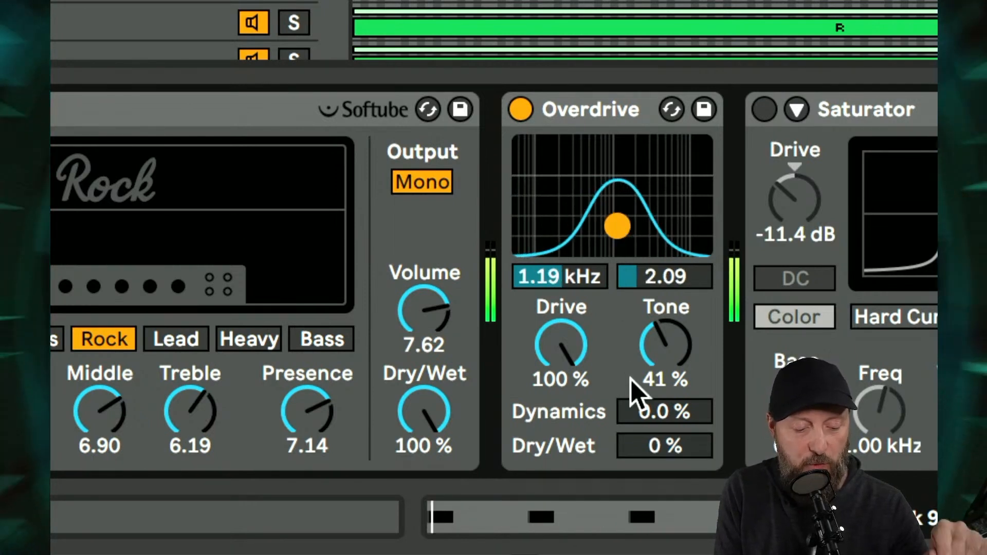
mouse_move(650, 439)
left_mouse_down()
mouse_move(650, 425)
mouse_move(653, 447)
left_mouse_up()
left_click_drag(617, 227, 627, 231)
mouse_move(657, 370)
left_mouse_down()
mouse_move(657, 346)
mouse_move(657, 370)
left_mouse_up()
mouse_move(663, 412)
left_mouse_down()
mouse_move(663, 378)
mouse_move(663, 401)
left_mouse_up()
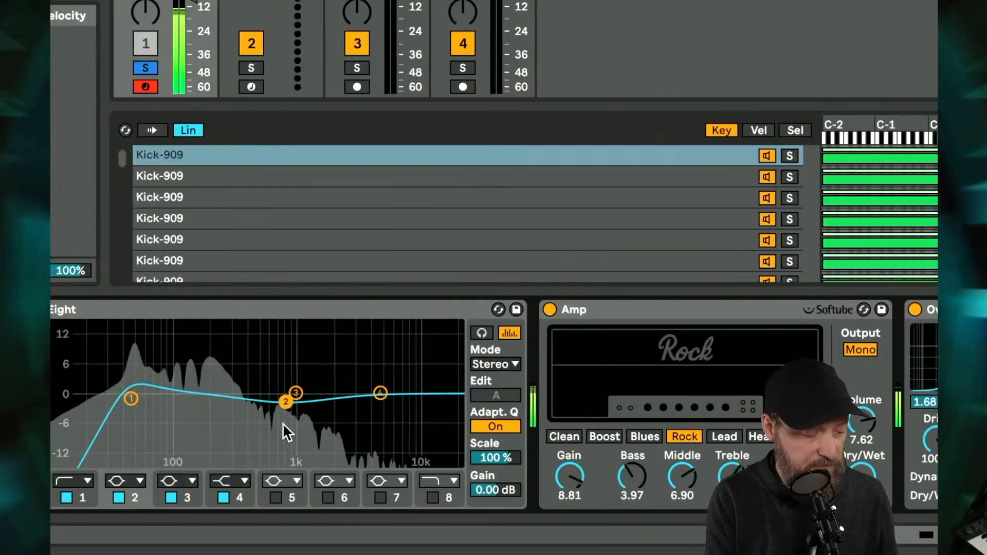
Boost EQ Eight band 2 by about 10 dB just above 1 kHz, and sweep band 1 up past 200 Hz and back below 100 Hz
left_click_drag(290, 394, 312, 331)
left_click_drag(130, 399, 213, 370)
mouse_move(313, 332)
left_mouse_down()
mouse_move(321, 338)
mouse_move(307, 345)
left_mouse_up()
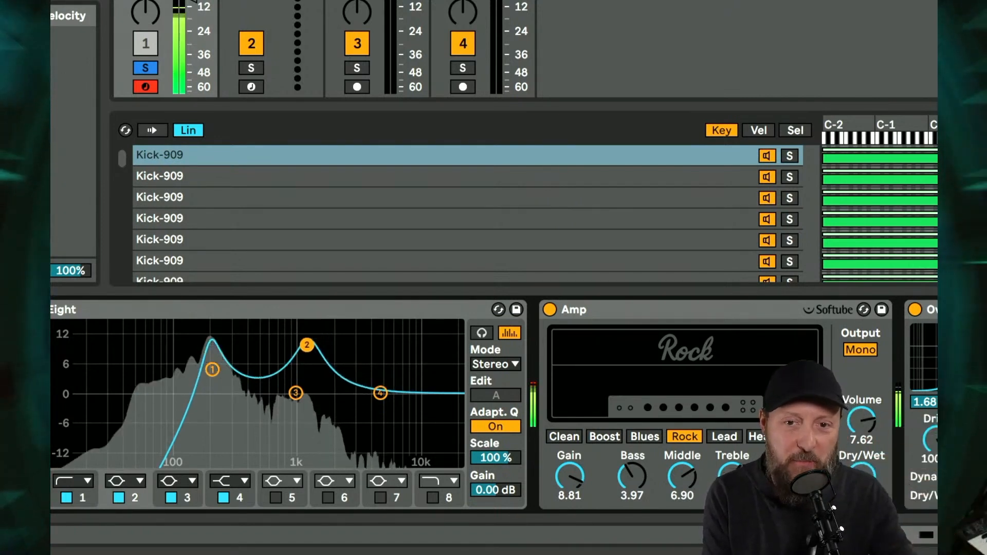
left_click_drag(210, 367, 136, 399)
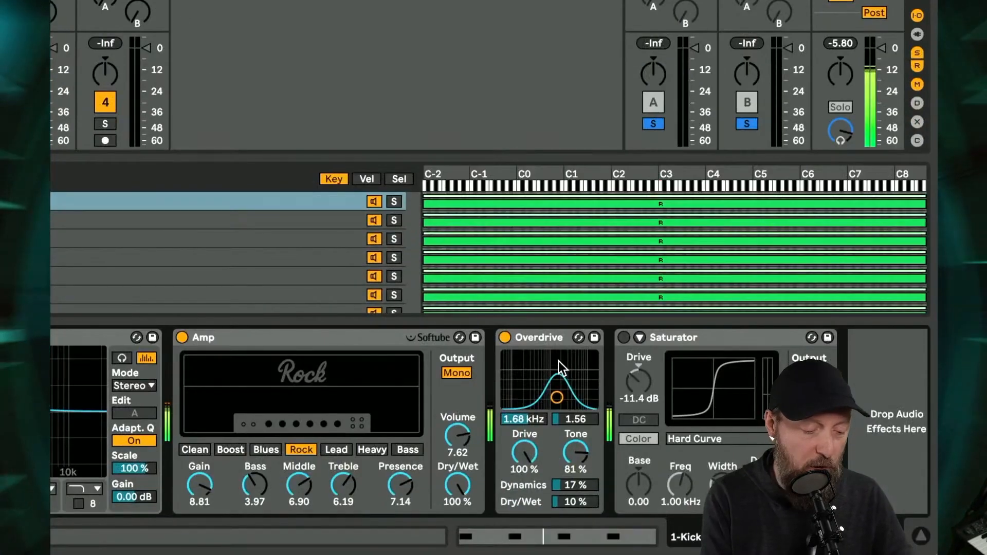
Enable Saturator, set its Drive to -12.0 dB and lower the Color section's Base
left_click(640, 338)
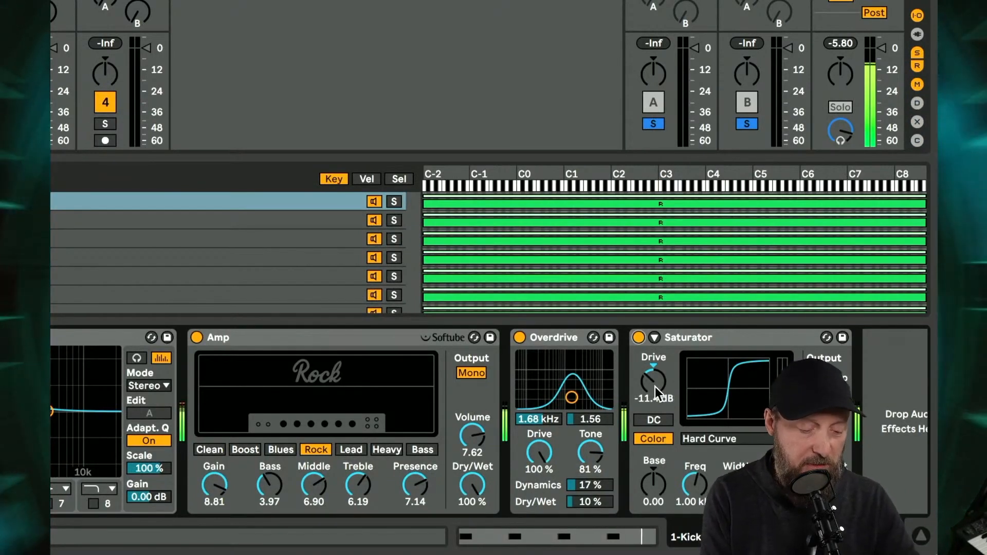
left_click_drag(653, 381, 653, 377)
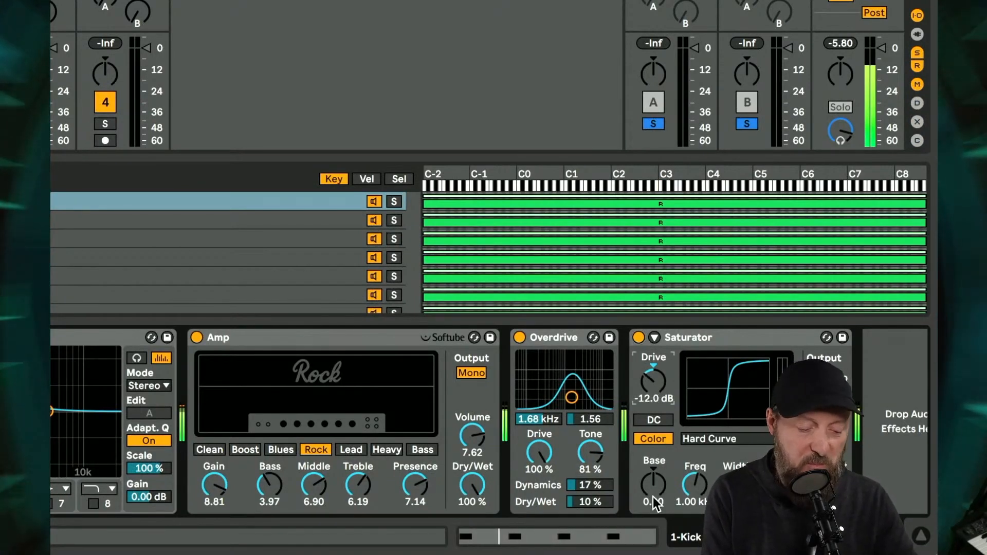
left_click_drag(653, 485, 653, 521)
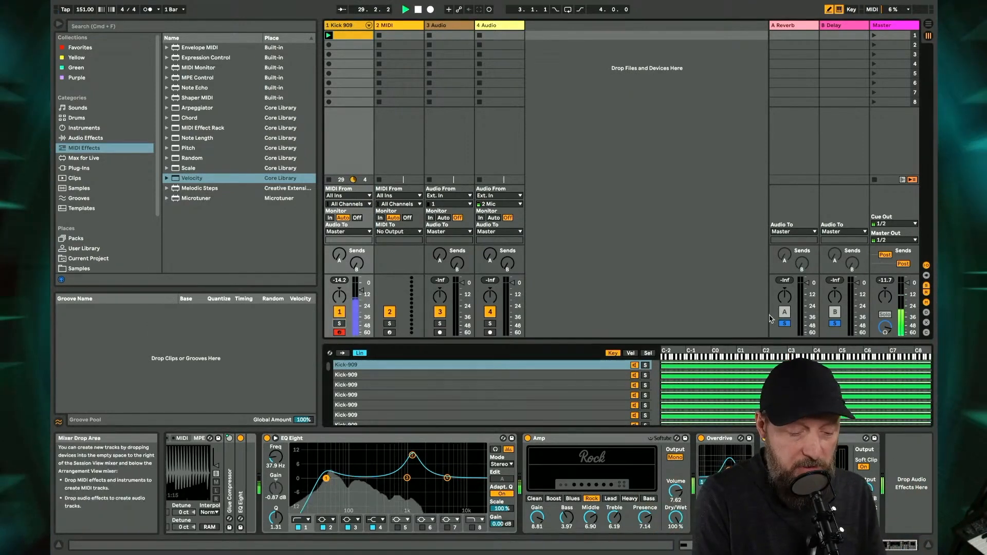
Activate both return tracks, send Kick 909 to A Reverb at -2.0 dB and raise the Kick 909 track volume
left_click(835, 323)
left_click(835, 323)
left_click_drag(339, 254, 339, 219)
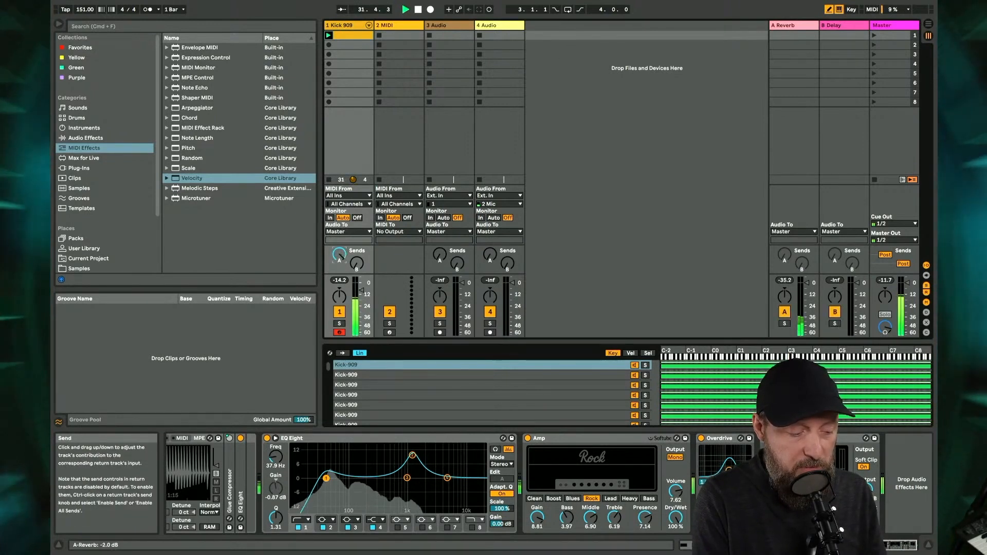
left_click_drag(362, 290, 361, 286)
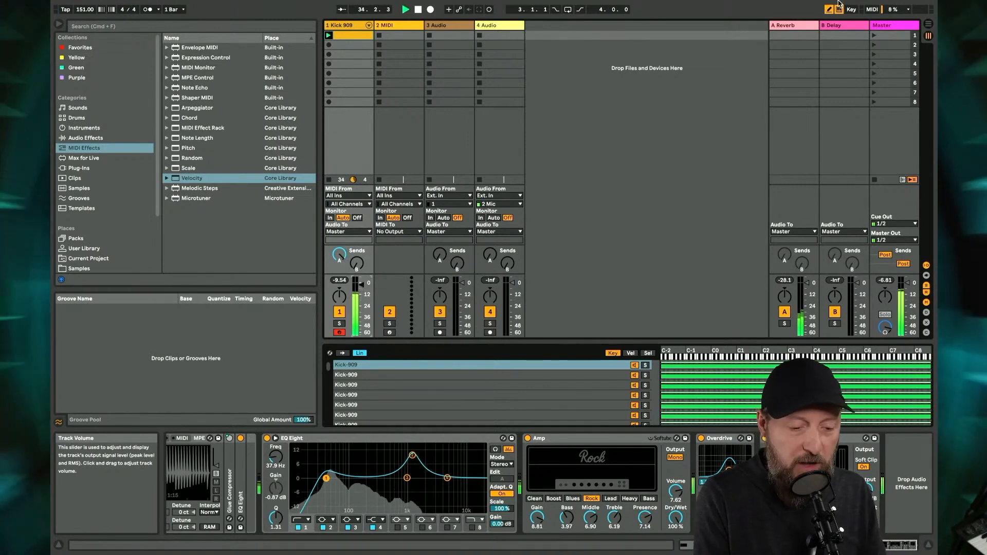
Set the Reverb's Predelay on return track A to 168 ms and keep its Decay Time at 1.47 s
left_click(797, 25)
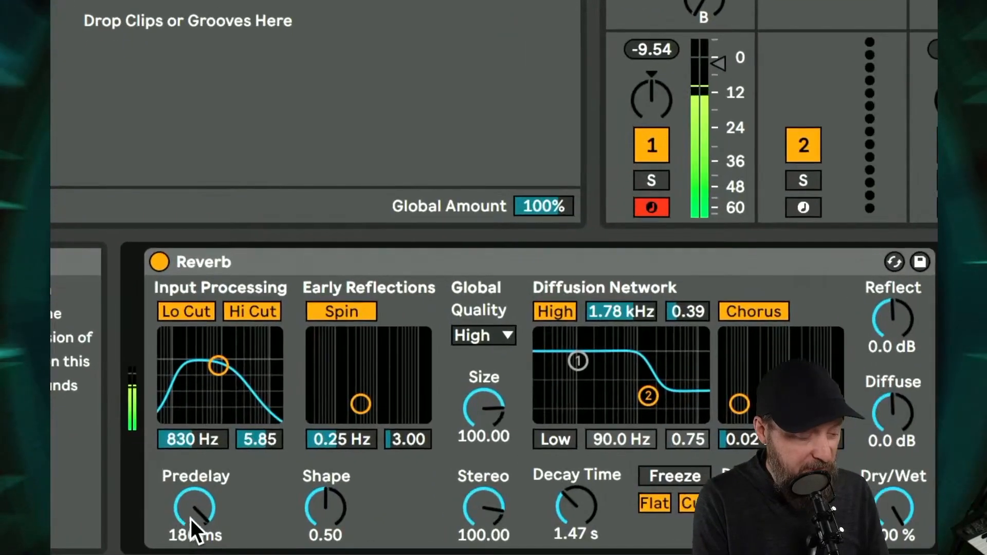
mouse_move(208, 502)
left_mouse_down()
mouse_move(208, 540)
mouse_move(208, 487)
left_mouse_up()
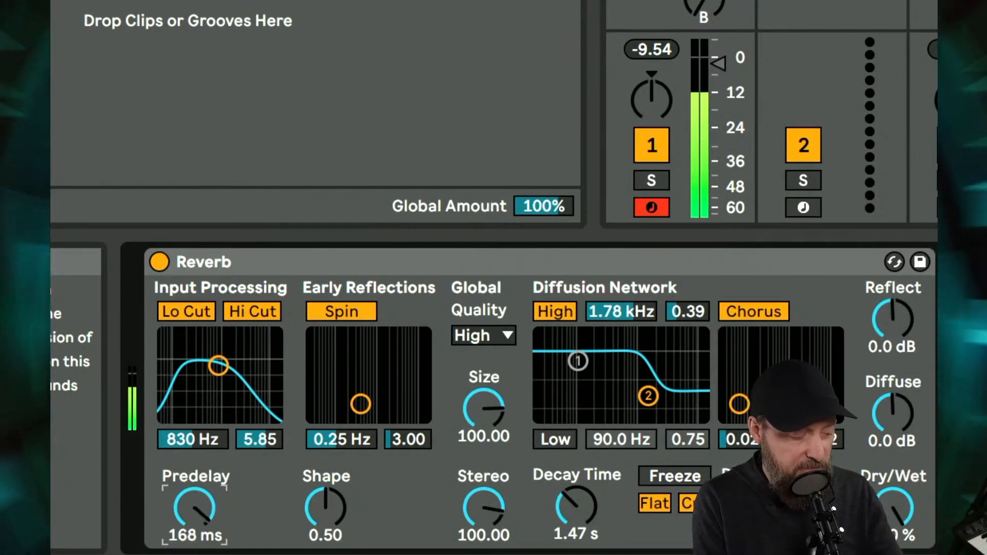
mouse_move(576, 506)
left_mouse_down()
mouse_move(576, 491)
mouse_move(576, 506)
left_mouse_up()
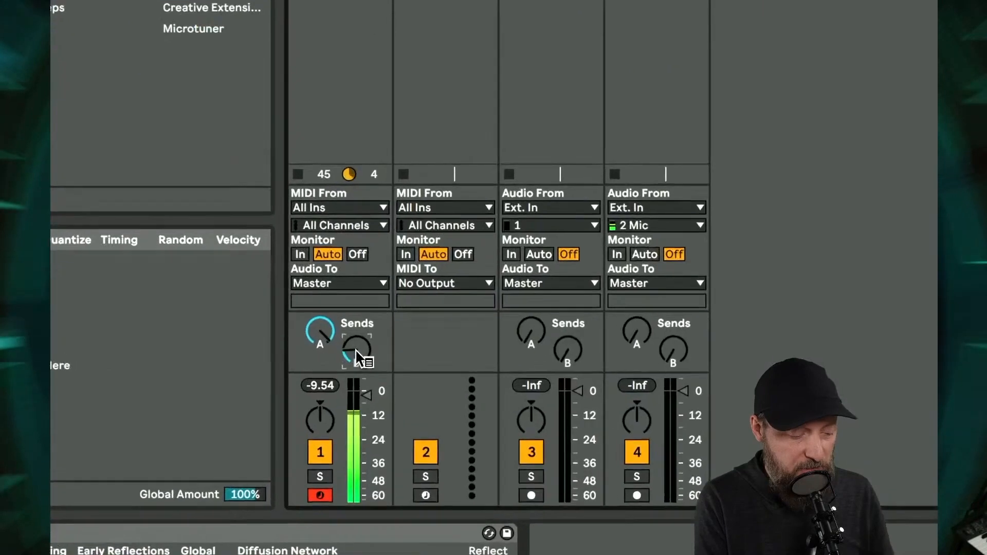
Raise Kick 909's send to B Delay and set the Kick 909 track volume to -0.5 dB
left_click_drag(355, 350, 356, 315)
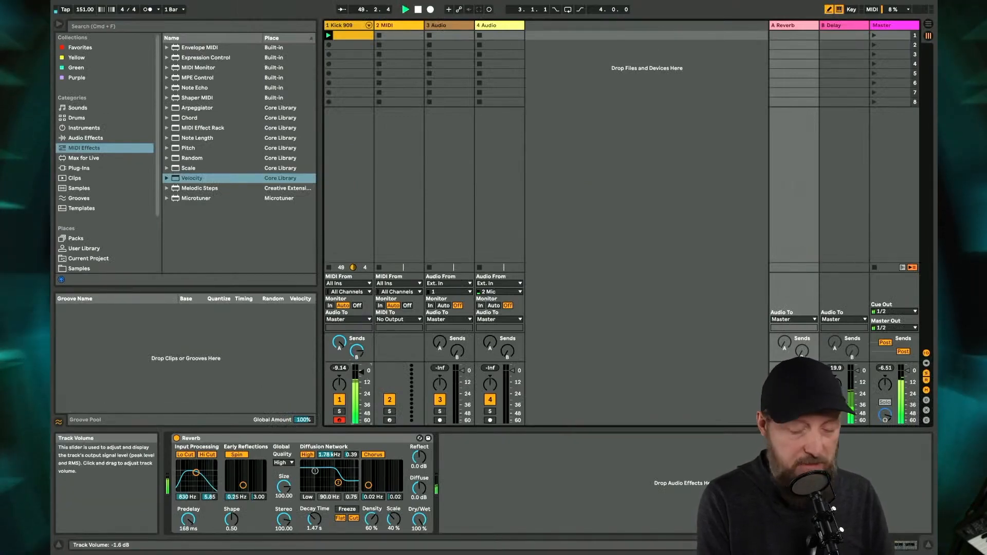
left_click_drag(364, 374, 364, 370)
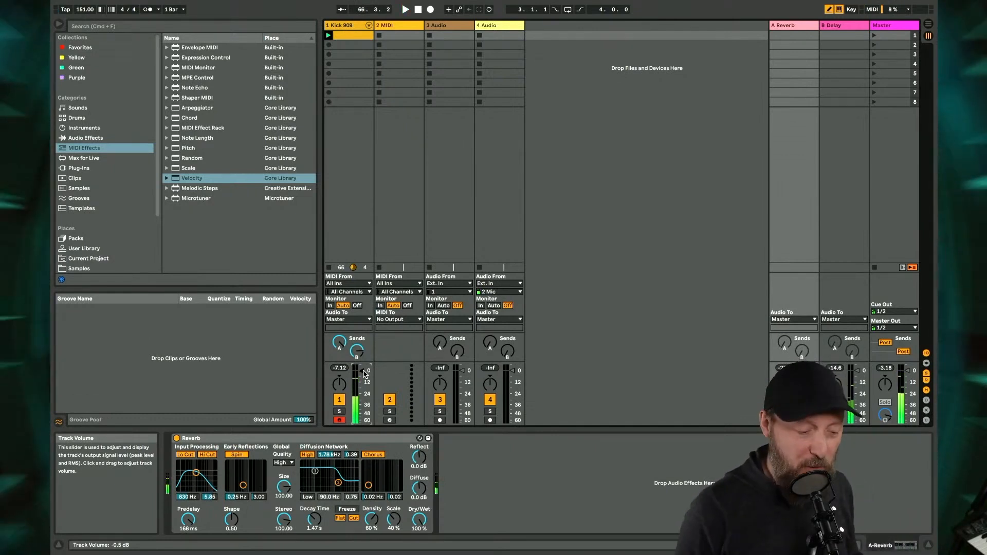
Resume playback and set the stream input macro of the 828es stream rack on the Master to -6.89 dB
left_click(891, 29)
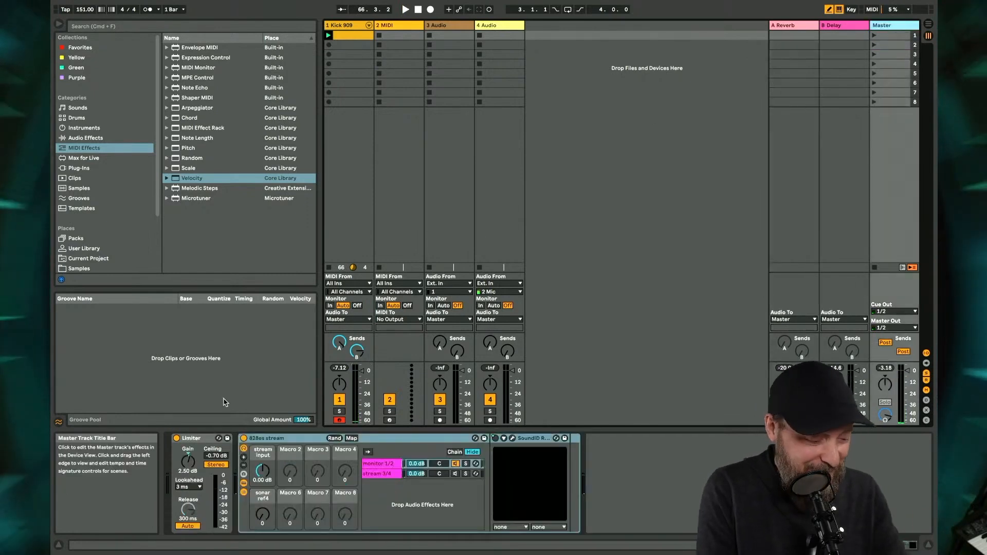
left_click_drag(265, 469, 267, 475)
key("space")
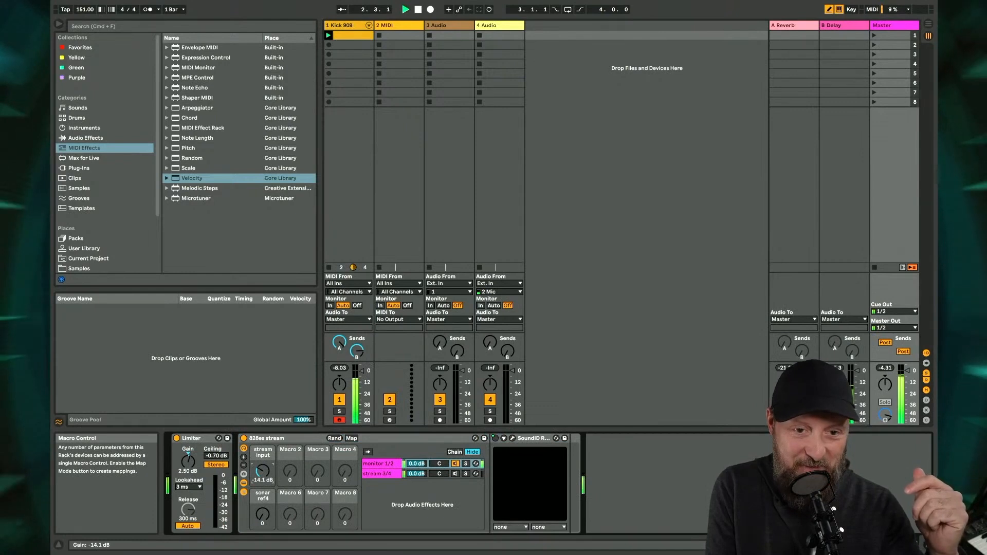
left_click_drag(263, 471, 262, 467)
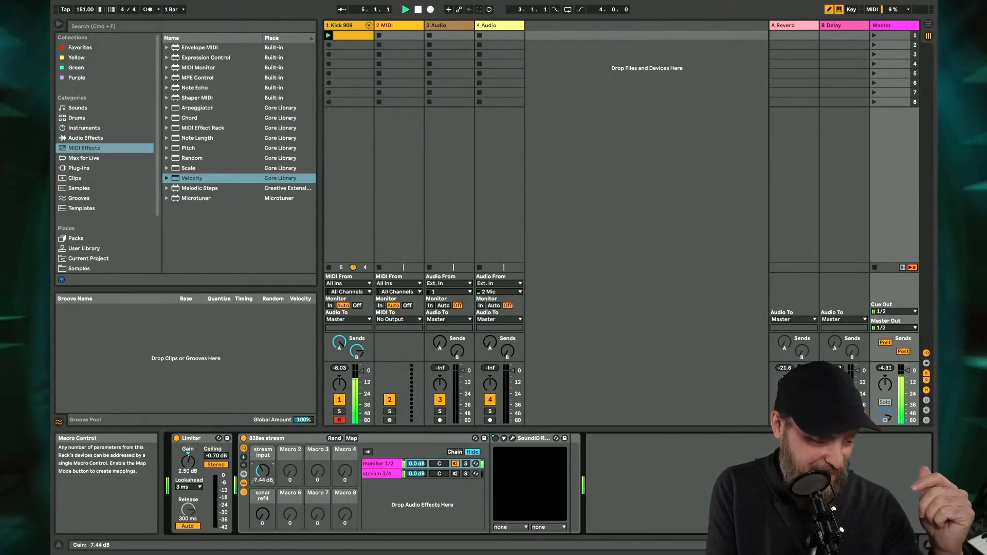
left_click_drag(263, 471, 263, 469)
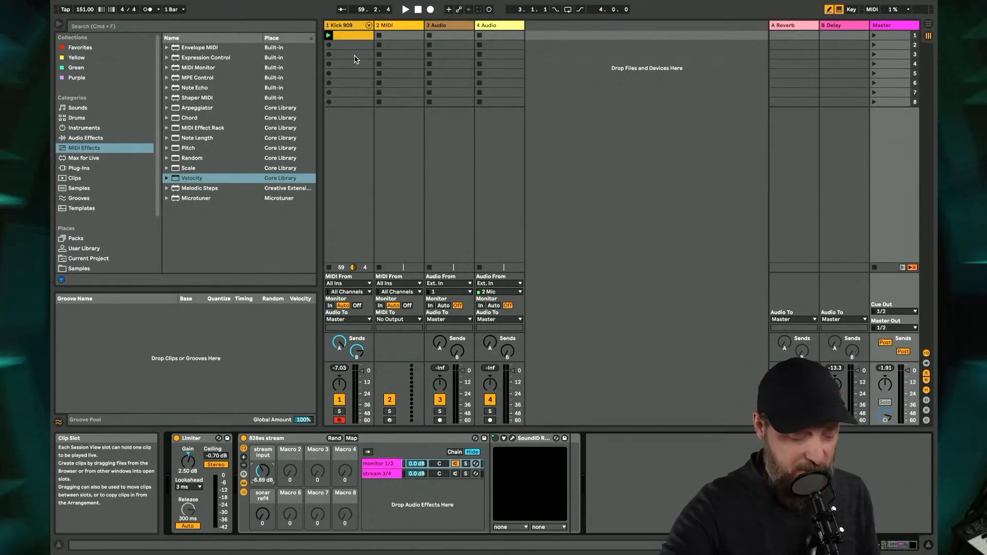
Select the empty 2 MIDI track and search the Drums category for 909
key("space")
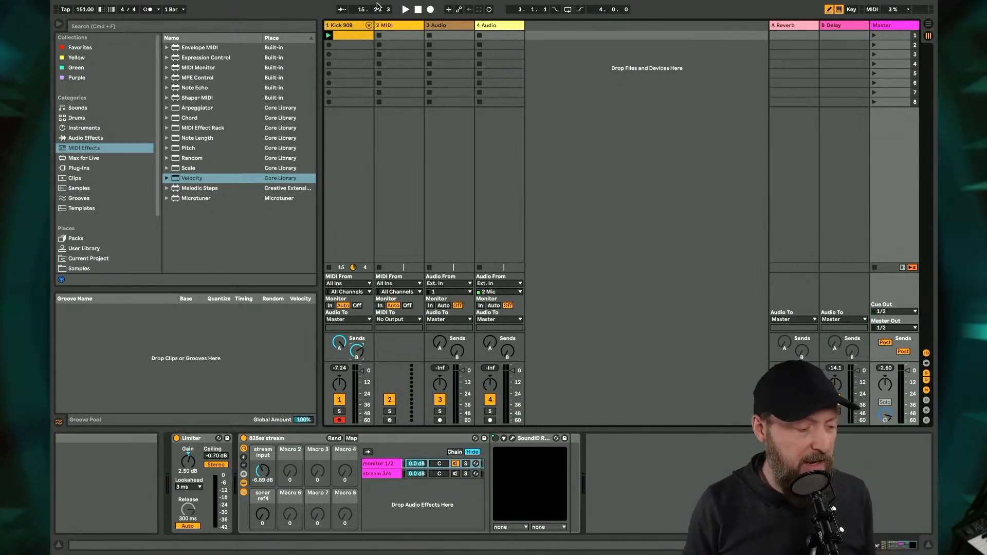
mouse_move(451, 4)
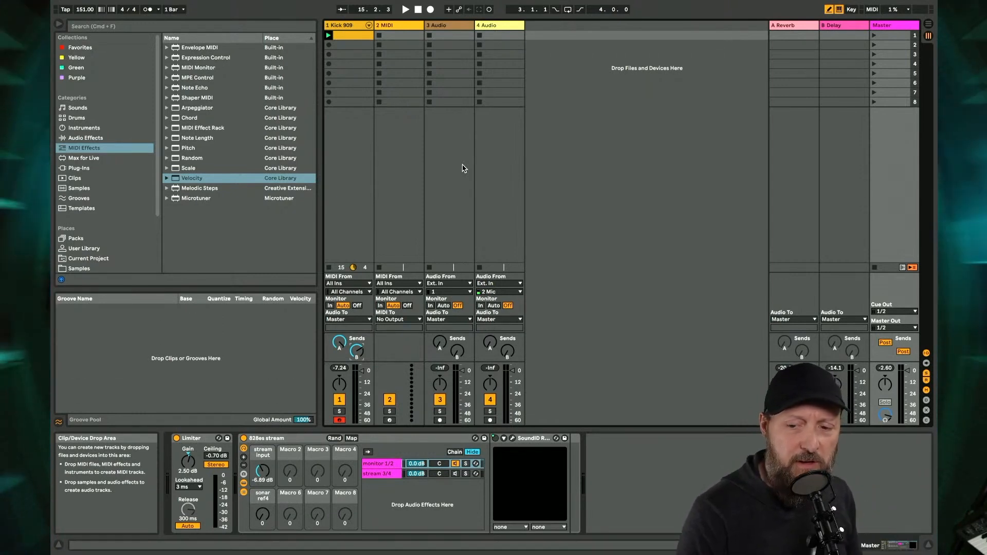
left_click(385, 24)
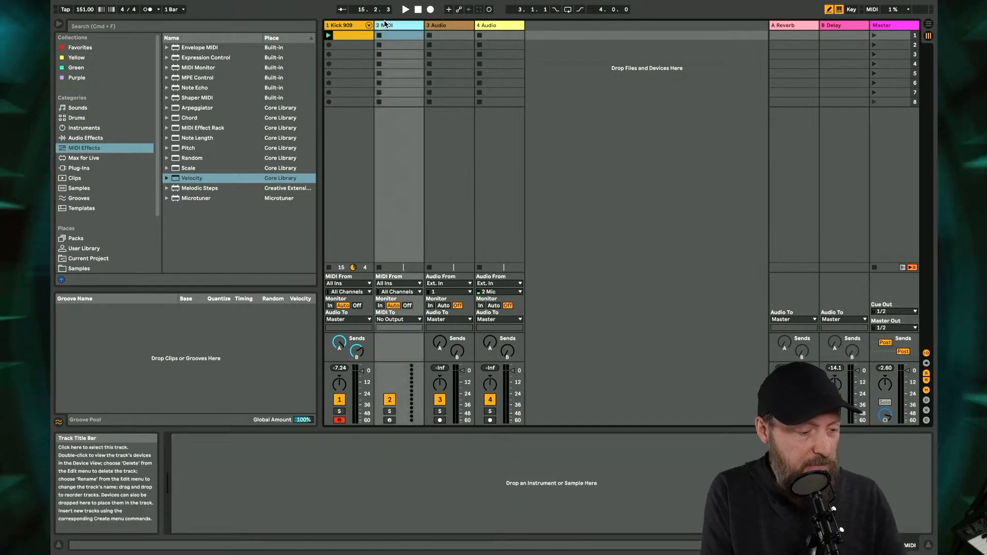
left_click(177, 28)
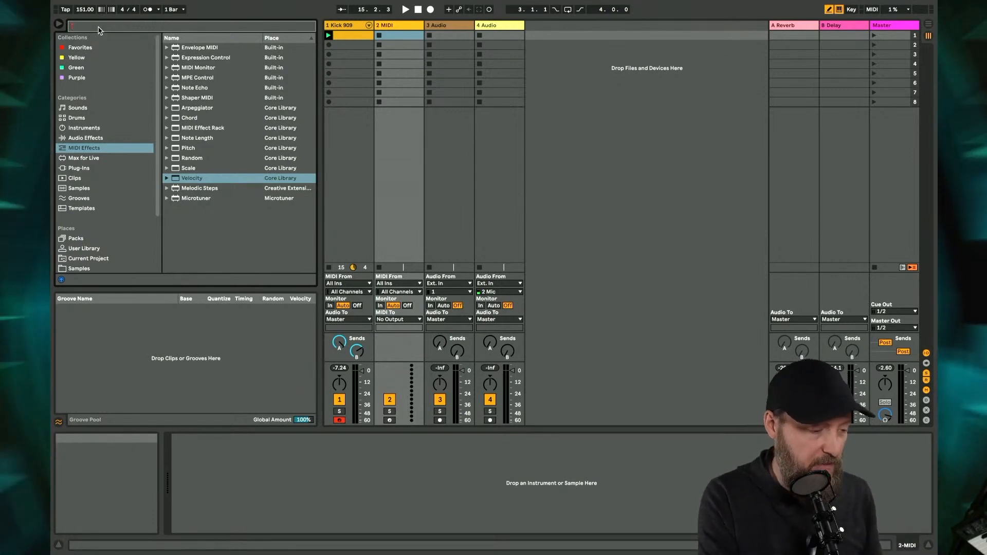
type("909")
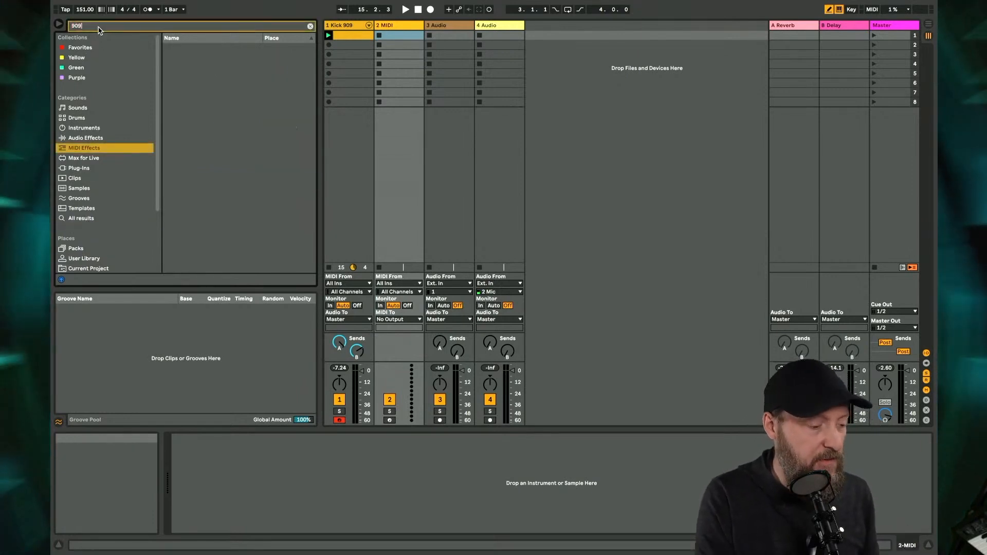
left_click(87, 119)
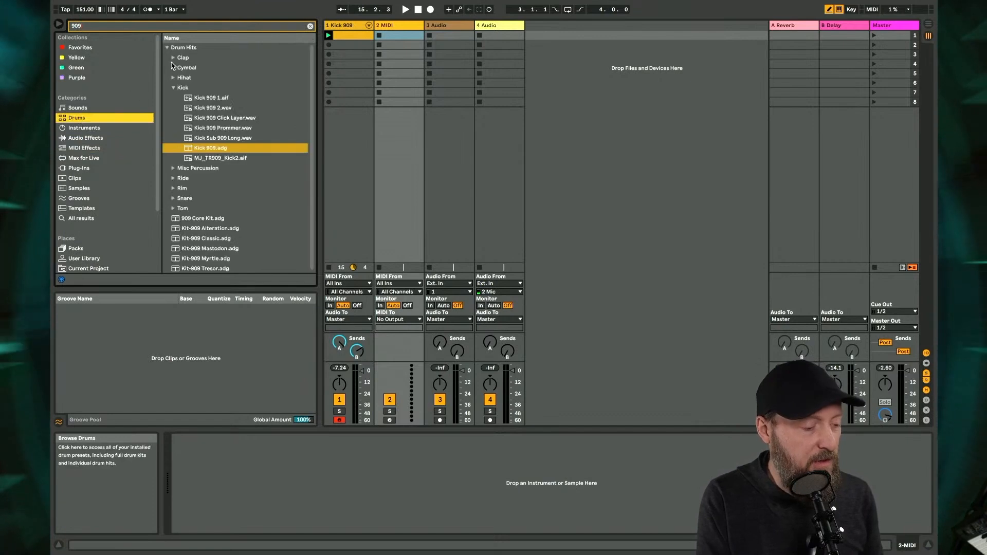
Audition the closed and open 909 samples in the Hihat folder of Drum Hits
left_click(188, 88)
key("Left")
key("Up")
key("Right")
key("Down")
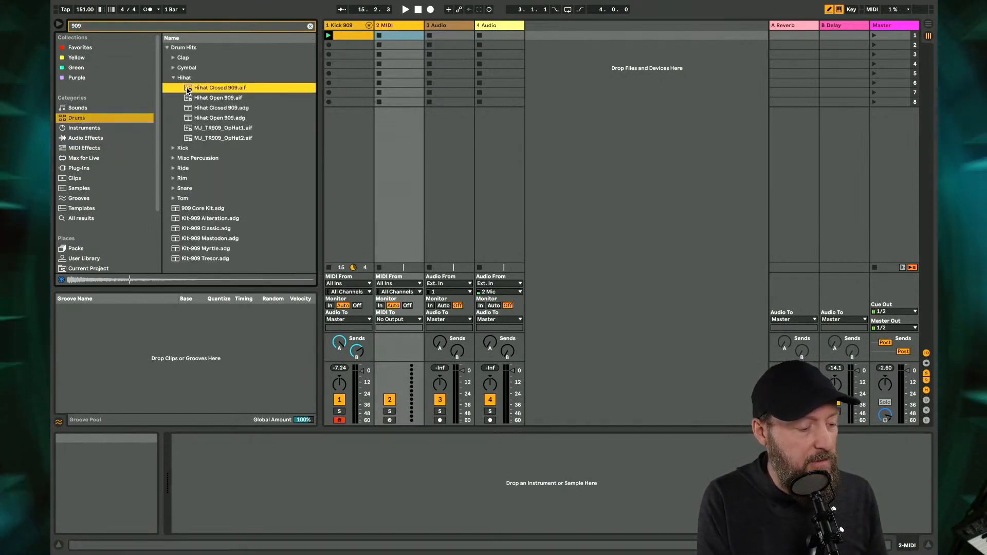
key("Down")
key("Up")
key("Up")
key("Left")
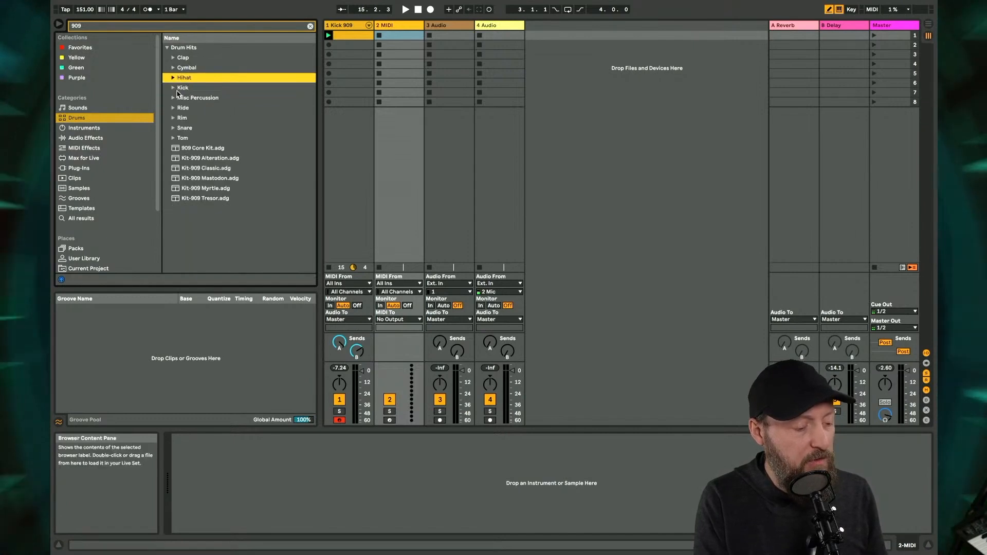
Load 909 Core Kit.adg onto the second track and create an empty MIDI clip in its first slot
left_click(175, 149)
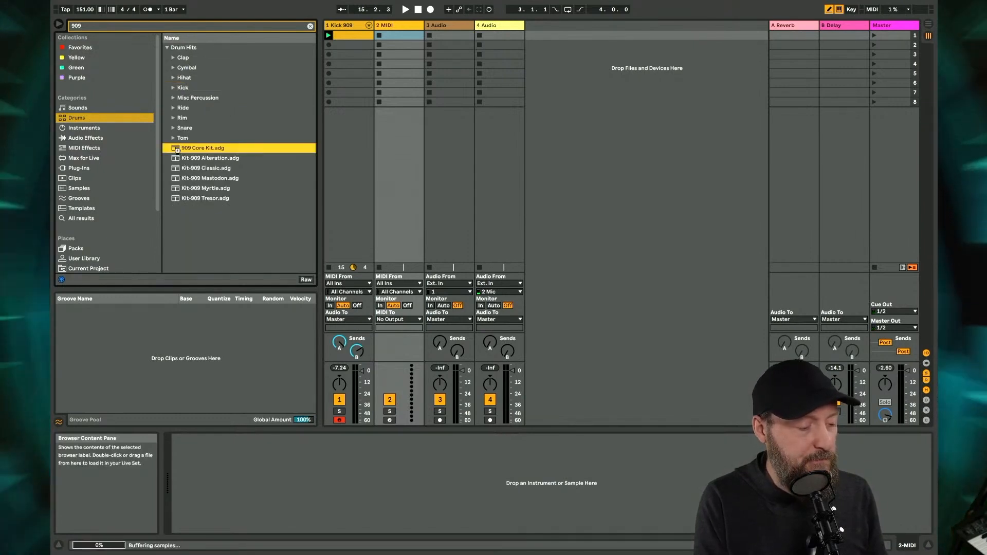
double_click(176, 149)
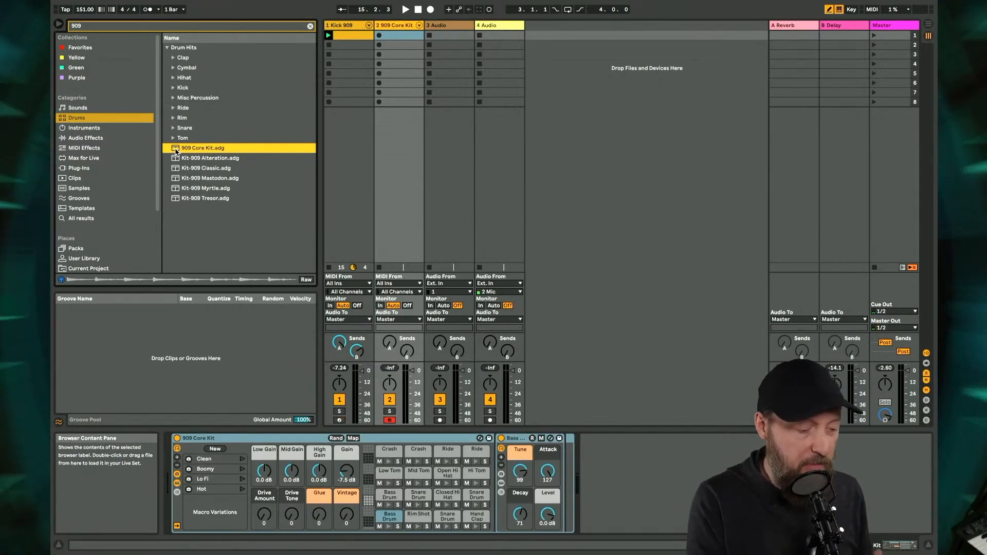
double_click(409, 36)
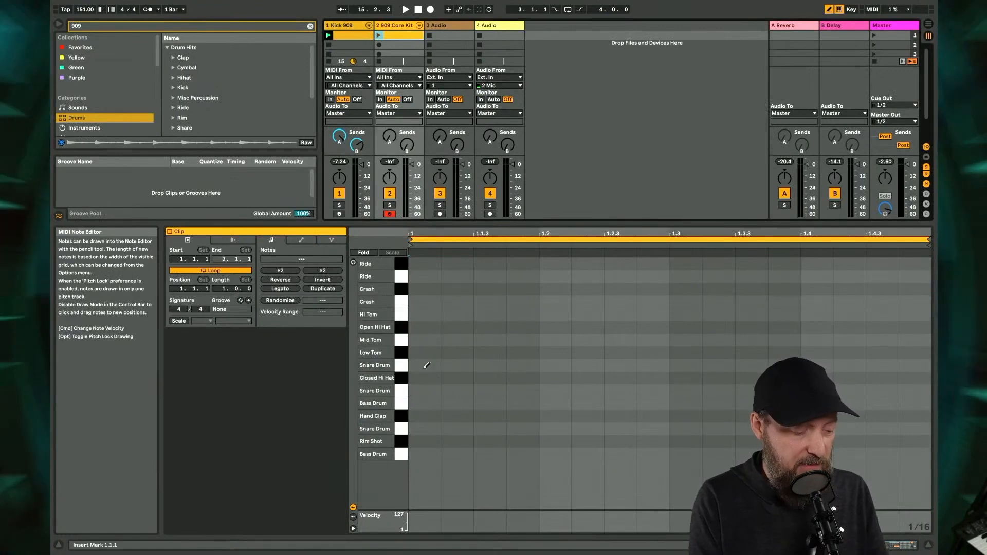
Draw Open Hi Hat notes on all four beats, then play the clip with the 909 Core Kit track volume lowered
left_click(425, 327)
left_click(542, 327)
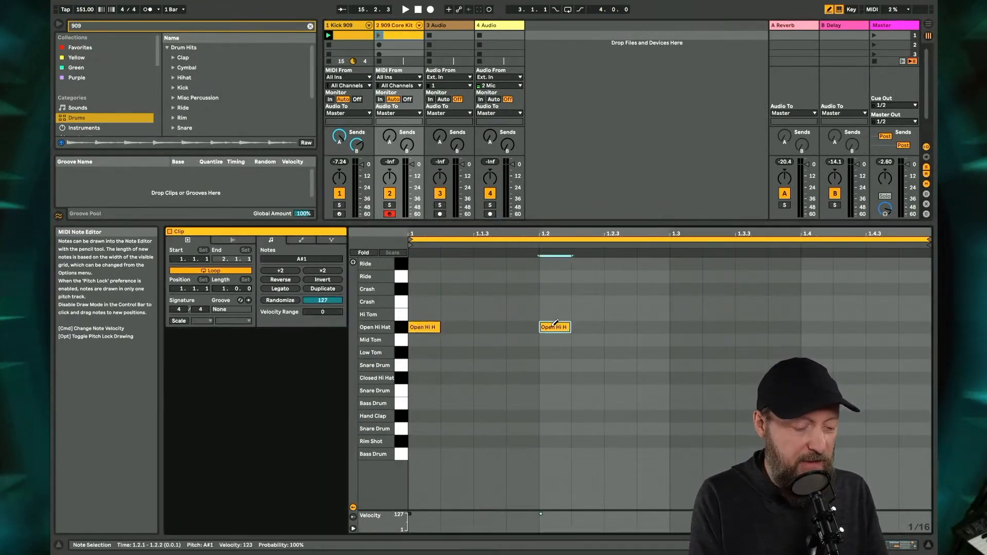
left_click(674, 327)
left_click(806, 330)
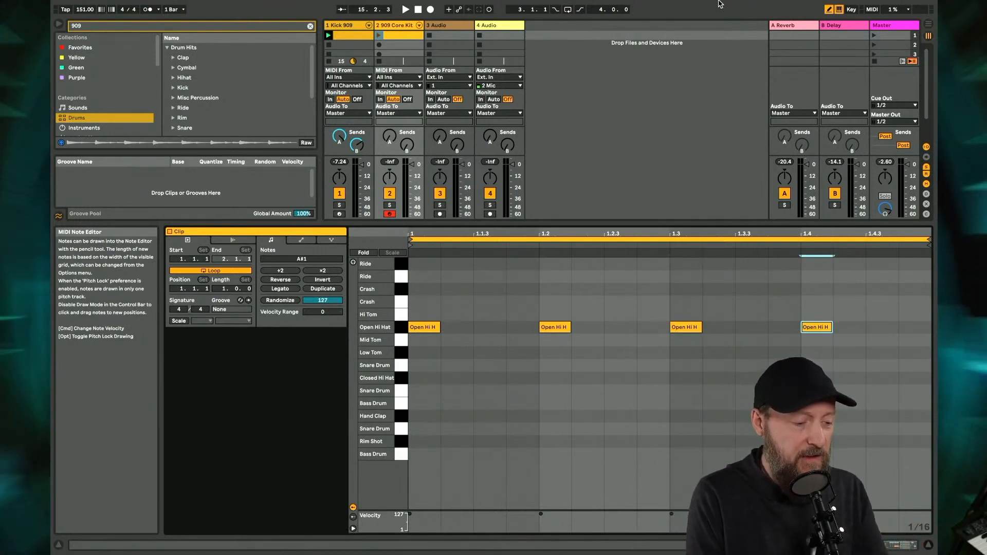
left_click_drag(411, 172, 412, 179)
key("space")
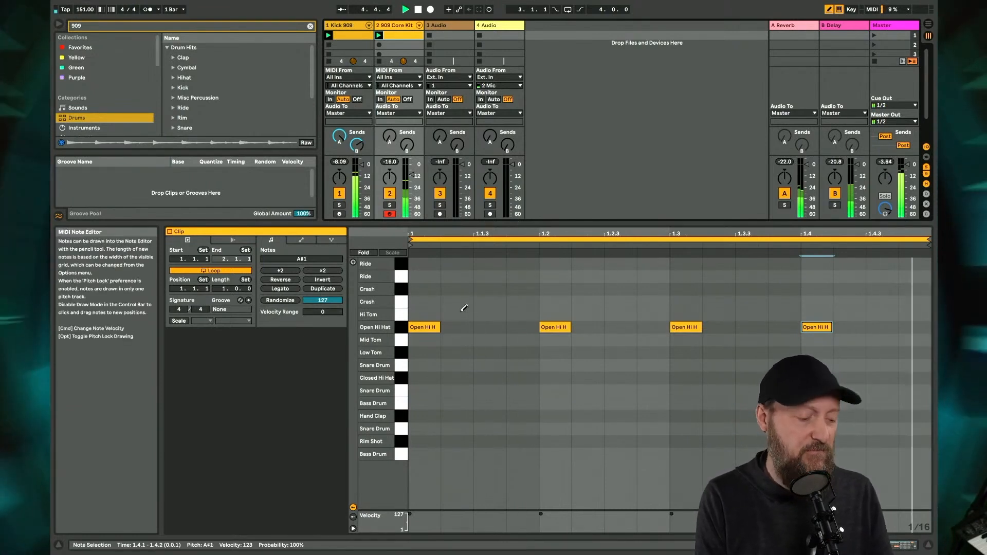
Add a Hand Clap note on beat 1, unfold the 909 Core Kit chains in the mixer and select the Hand Clap chain
left_click(418, 411)
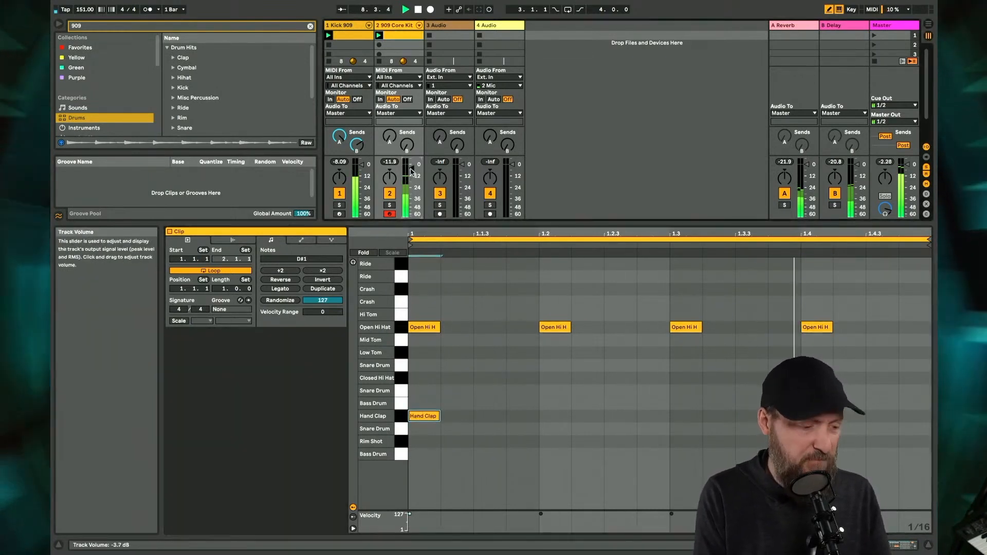
left_click(419, 25)
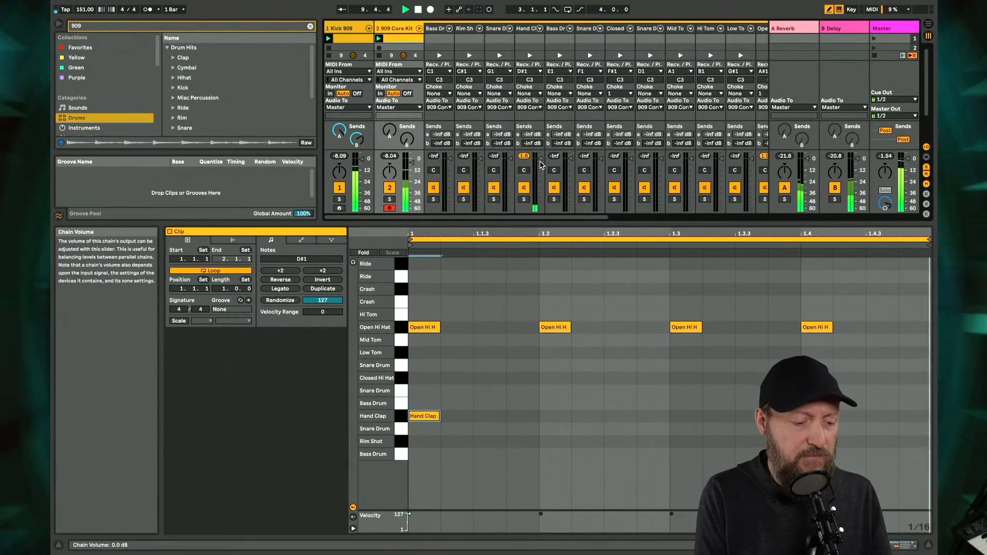
scroll(612, 188, "right", 5)
scroll(612, 188, "right", 1)
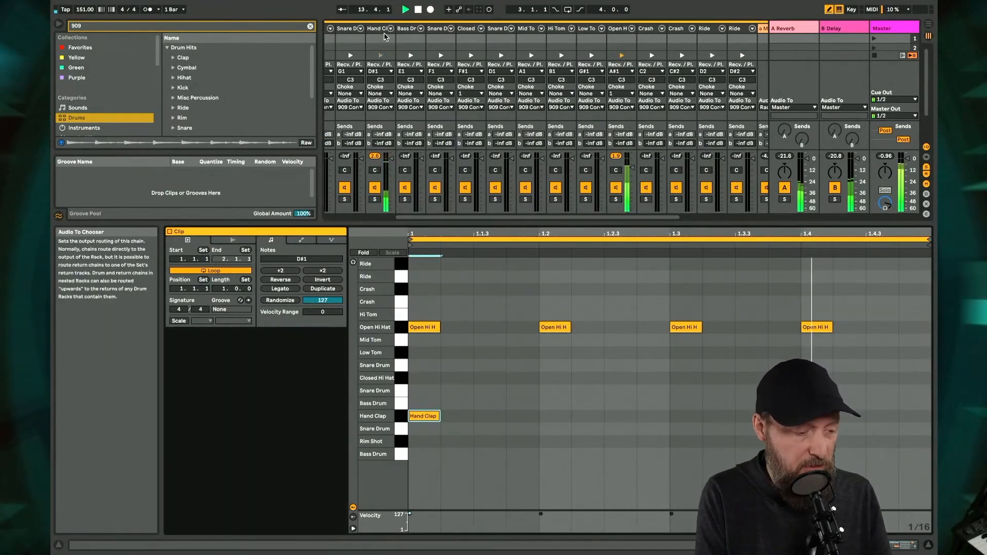
left_click(383, 118)
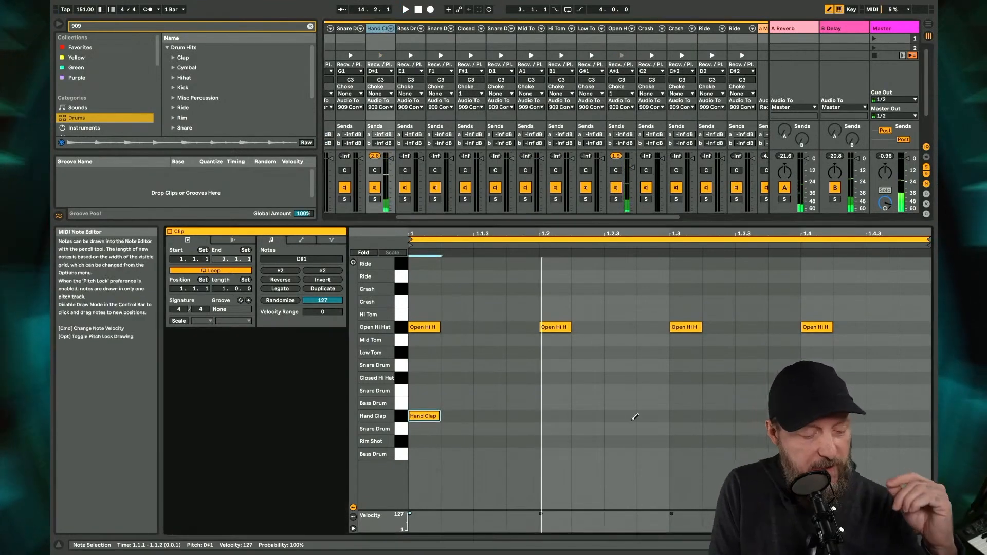
Add a Hand Clap note at 1.2.3 and play the pattern with the Hand Clap chain soloed
left_click(598, 416)
left_click(598, 416)
left_click(617, 416)
key("super+space")
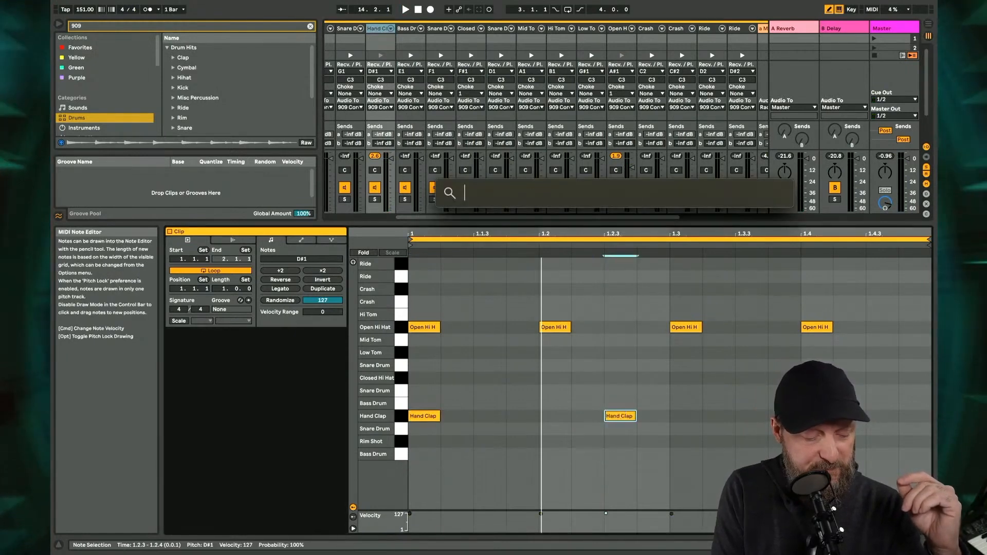
left_click(553, 438)
key("space")
left_click(553, 438)
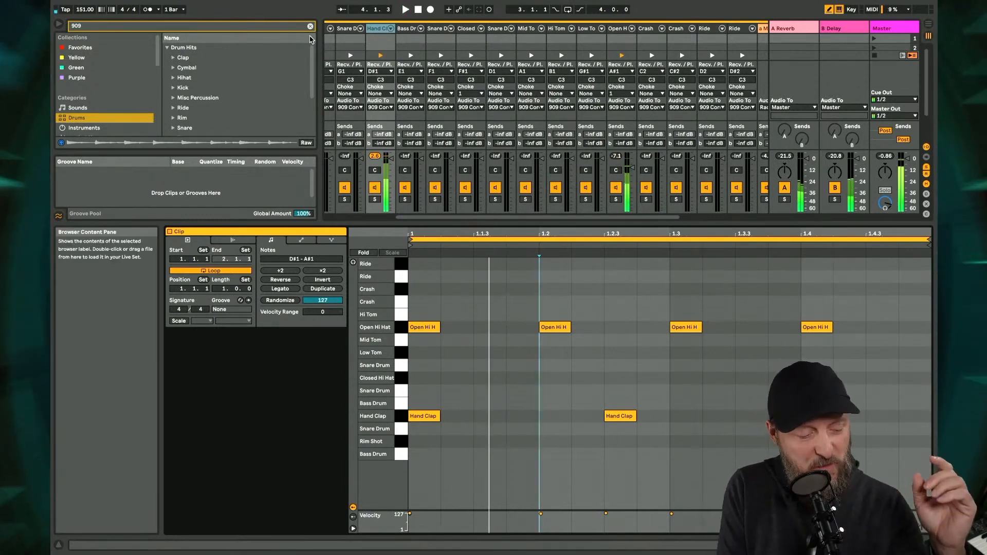
left_click(375, 199)
key("space")
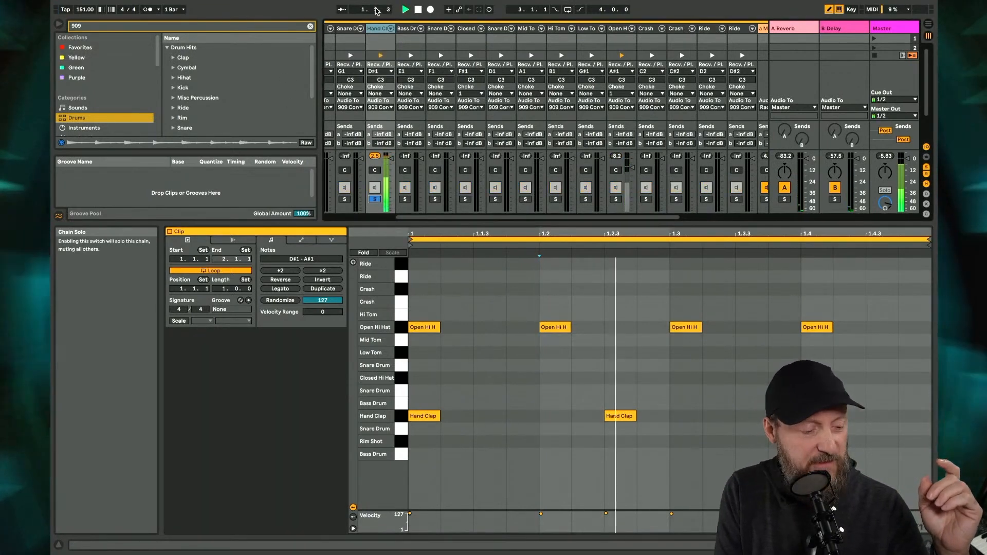
Add an Overdrive to the Hand Clap chain with 71% drive, 74% tone and the bandpass at about 1.46 kHz with width 6.88
left_click(379, 31)
double_click(379, 32)
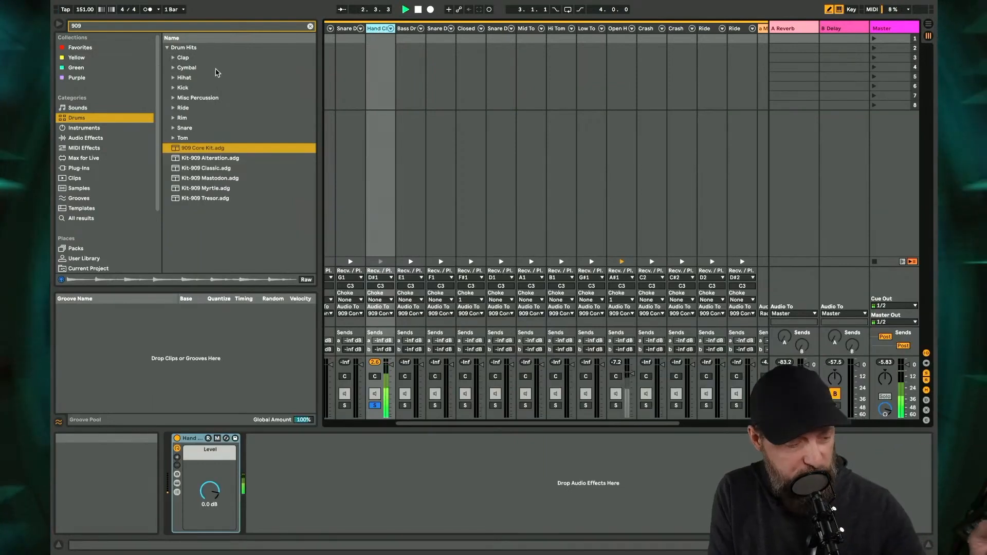
left_click(86, 137)
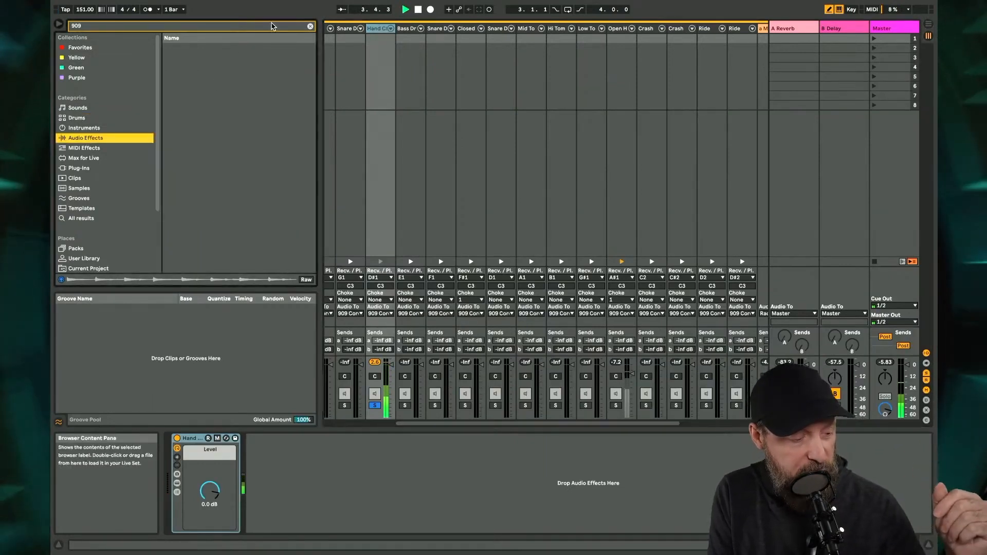
left_click(310, 26)
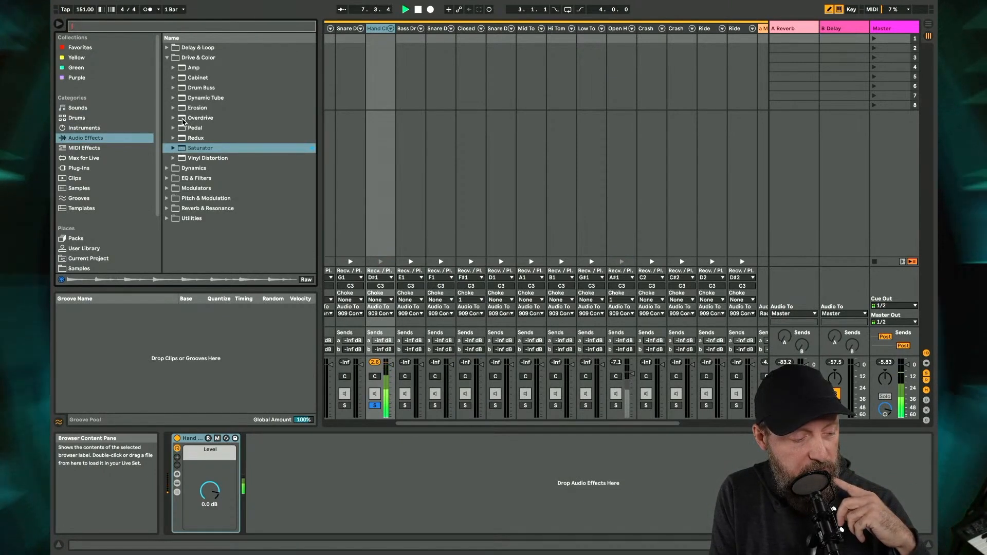
double_click(183, 119)
left_click_drag(262, 499, 289, 491)
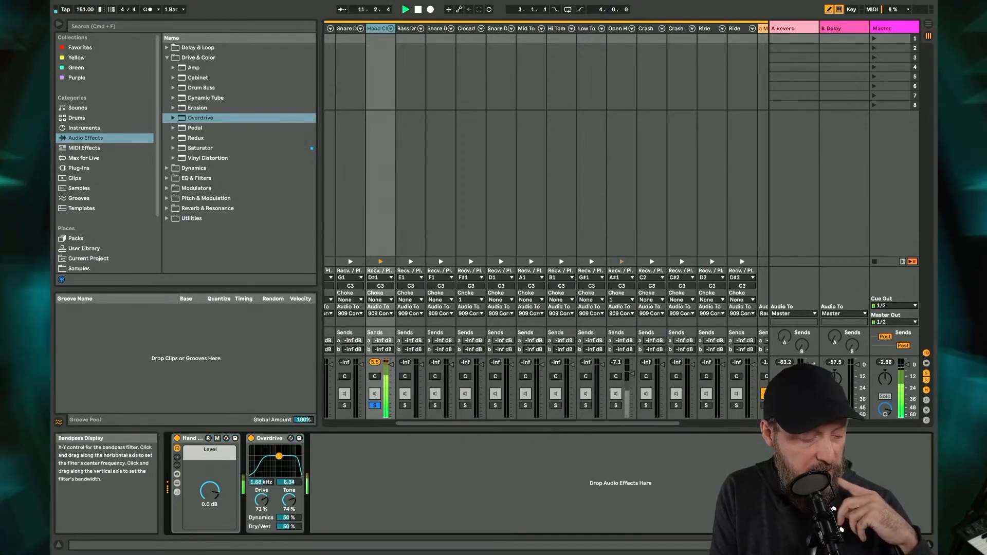
left_click_drag(279, 456, 282, 456)
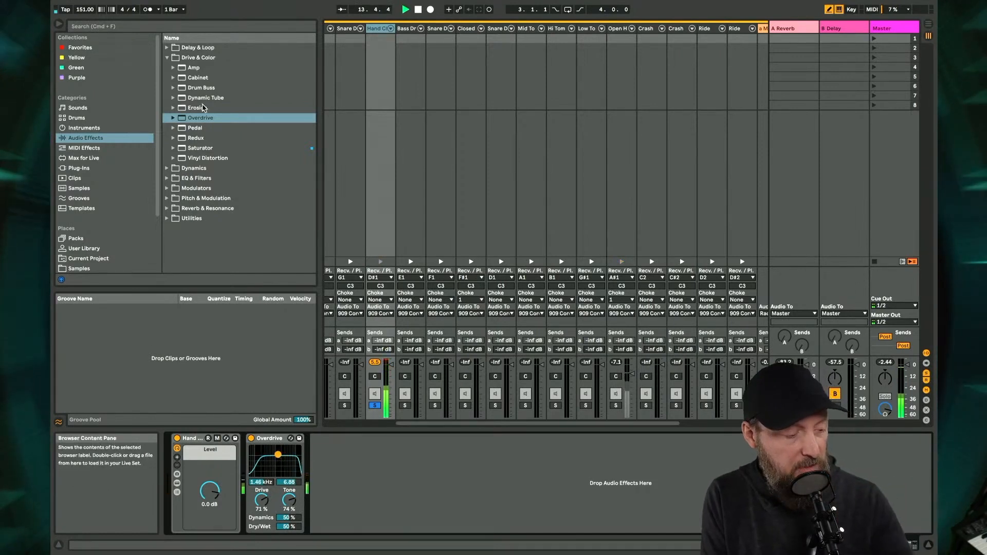
Add a Saturator after the Overdrive with 5.14 dB drive and -4.29 dB output, then unsolo the Hand Clap chain
left_click_drag(200, 148, 309, 444)
left_click_drag(416, 490, 416, 494)
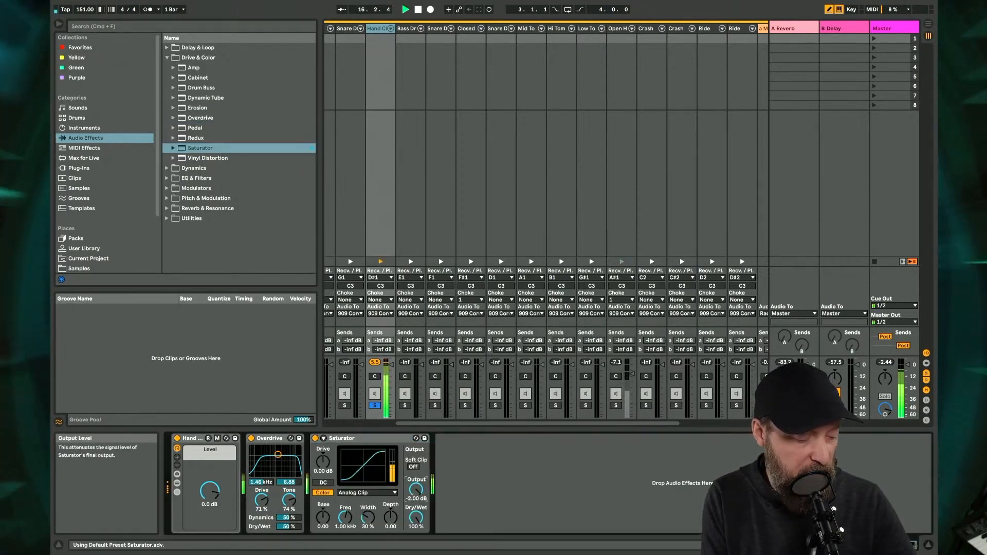
left_click_drag(323, 462, 323, 464)
left_click(375, 363)
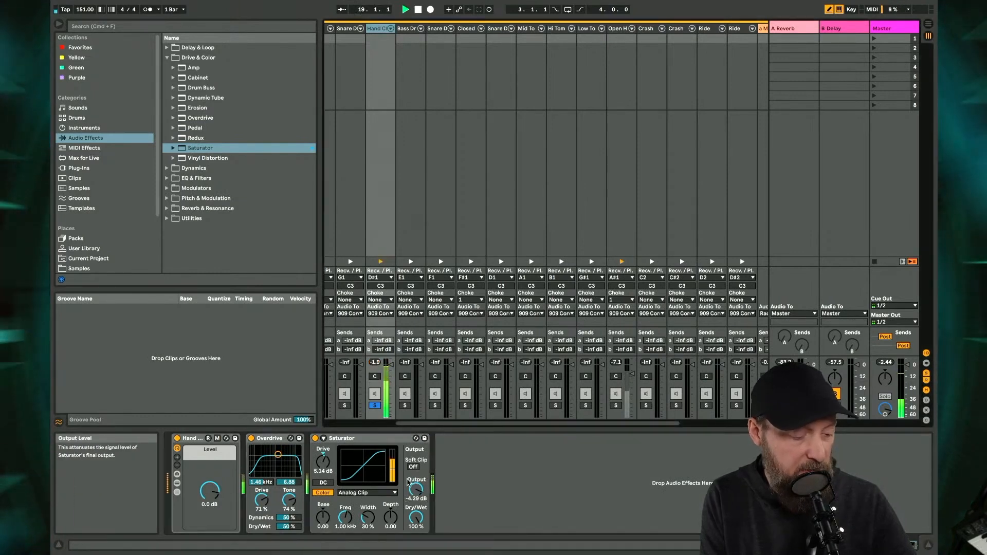
left_click(375, 407)
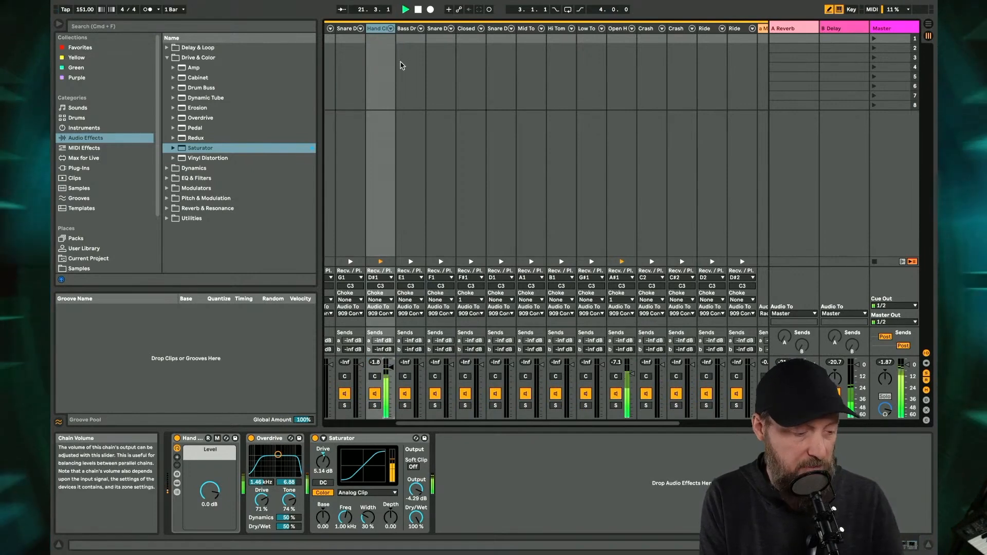
Insert an EQ Eight before the Overdrive on the Hand Clap chain and boost about 4.95 kHz by 8.80 dB
scroll(399, 61, "left", 5)
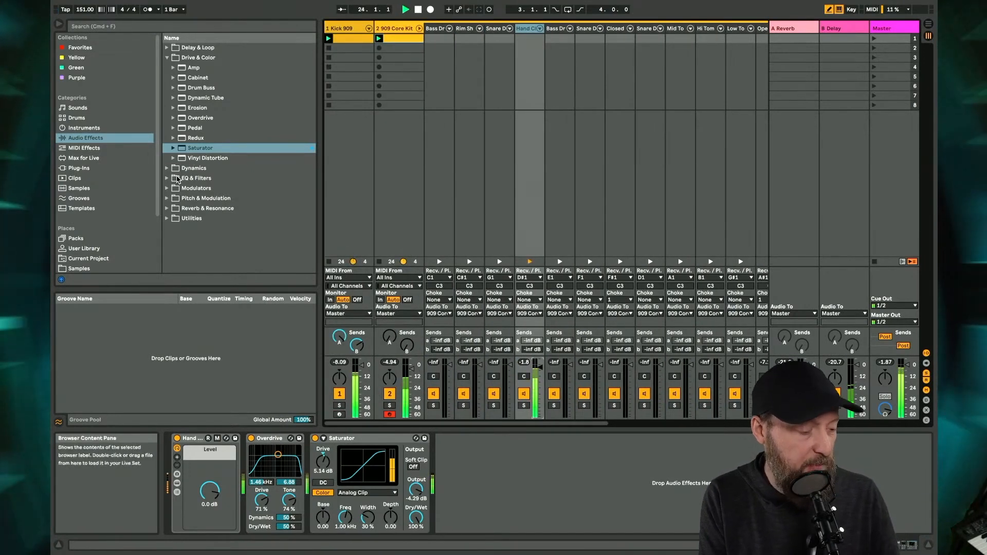
left_click(166, 178)
left_click_drag(201, 106, 265, 488)
left_click_drag(392, 478, 433, 457)
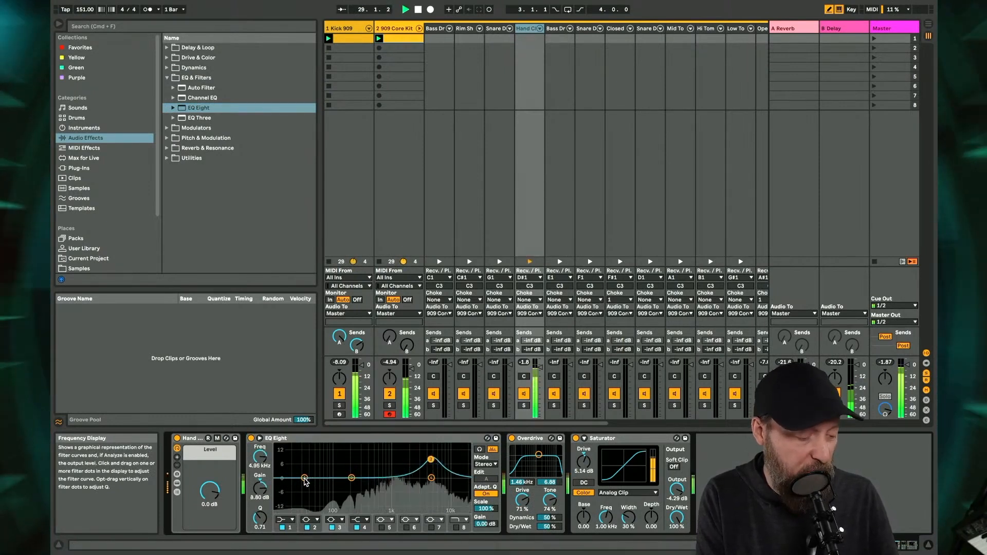
Set EQ Eight band 1 to a low cut at about 639 Hz with Q 1.15, and enable band 8 as a high cut
left_click(286, 520)
left_click(282, 464)
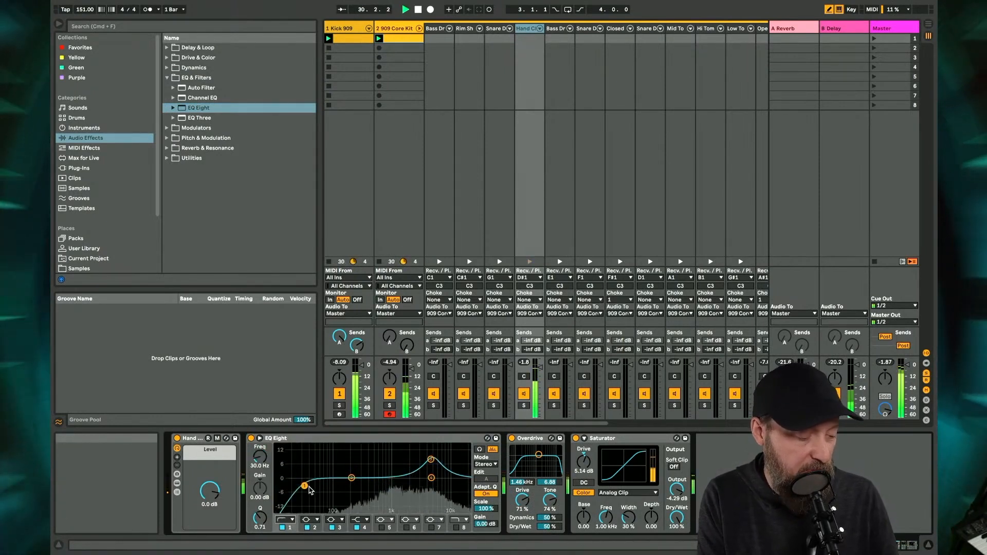
left_click_drag(381, 472, 387, 475)
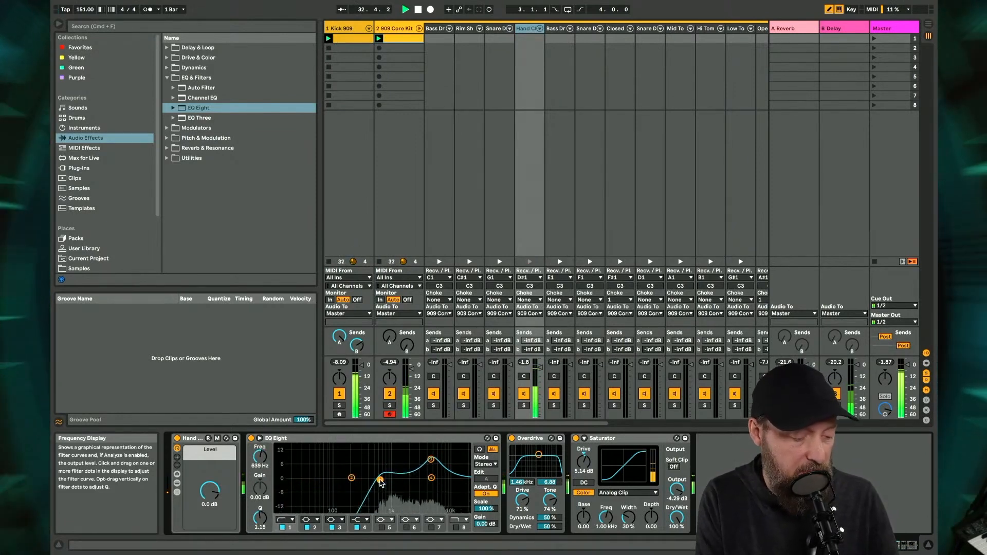
left_click(456, 528)
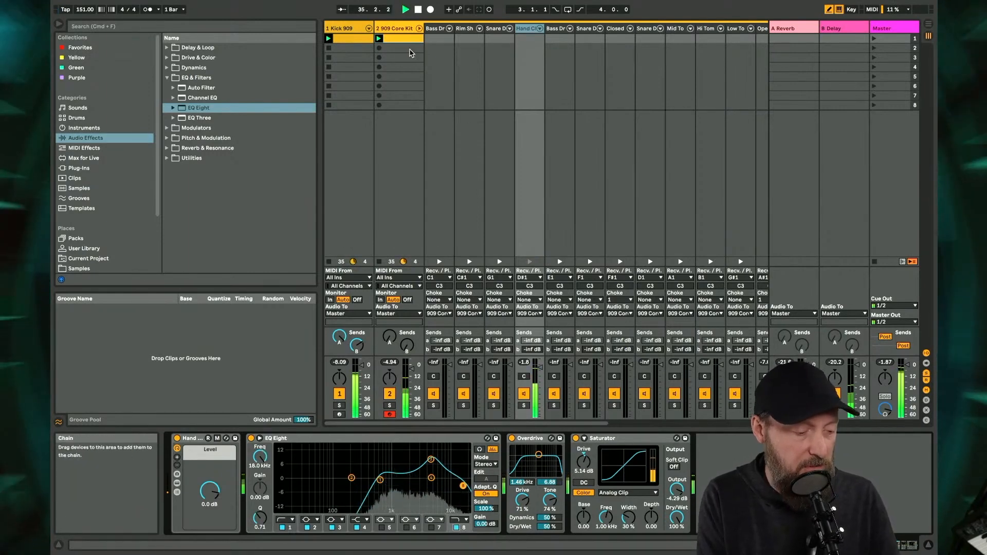
Open the 909 Core Kit clip and set the track's delay send to about -8.3 dB
double_click(400, 39)
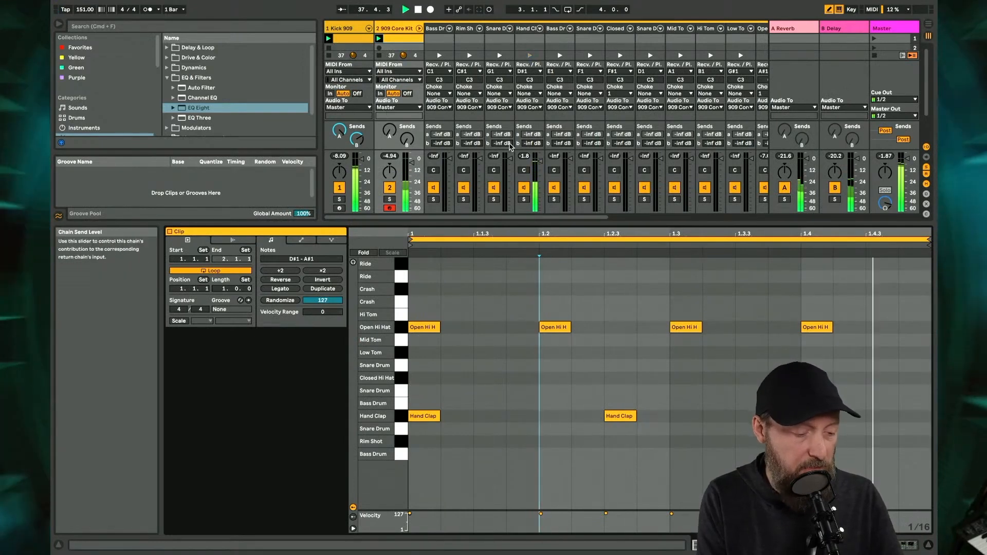
left_click_drag(407, 138, 407, 132)
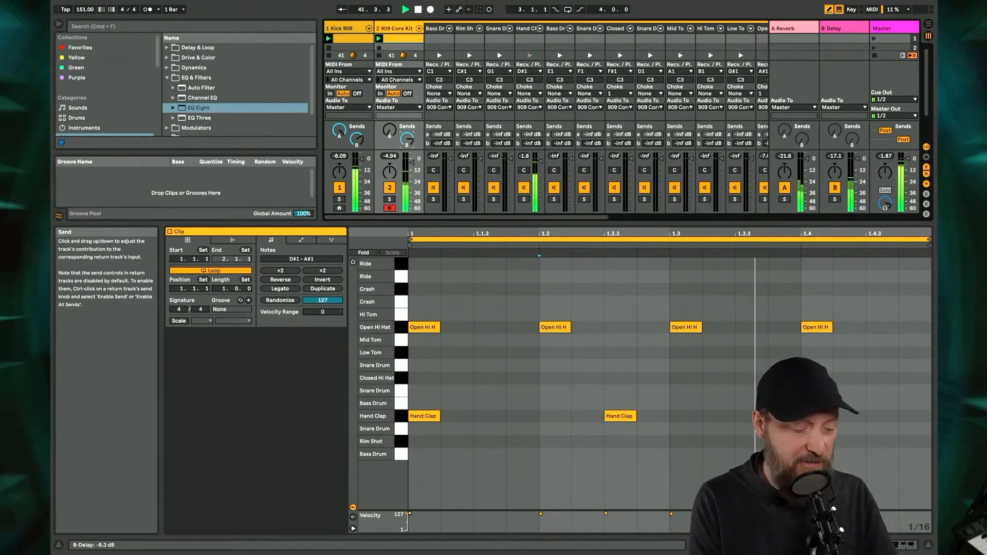
Duplicate the clip's loop to two bars and add Hand Clap notes at 1.4.1, 2.4.1, 2.4.3 and 2.4.4
left_click(322, 288)
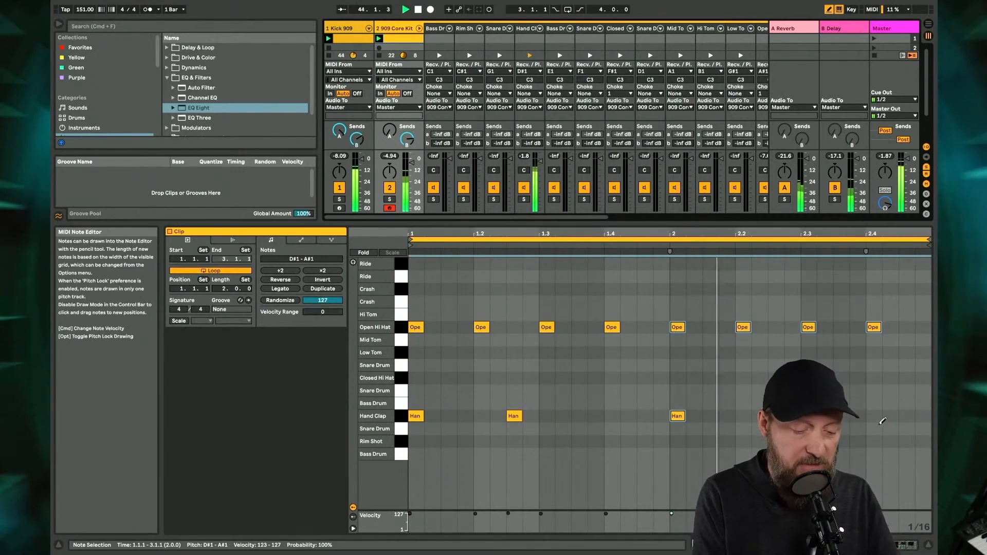
left_click(911, 415)
left_click(923, 416)
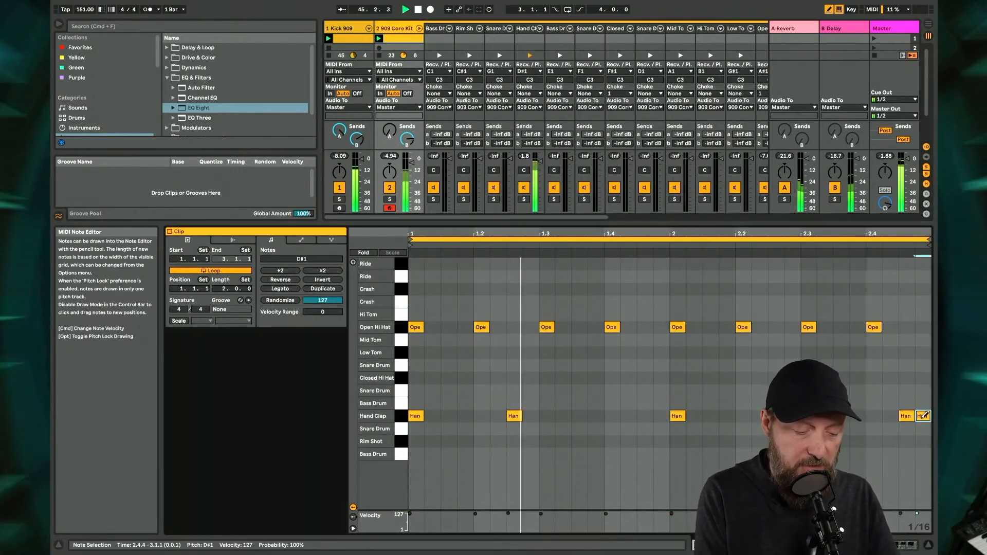
left_click(612, 416)
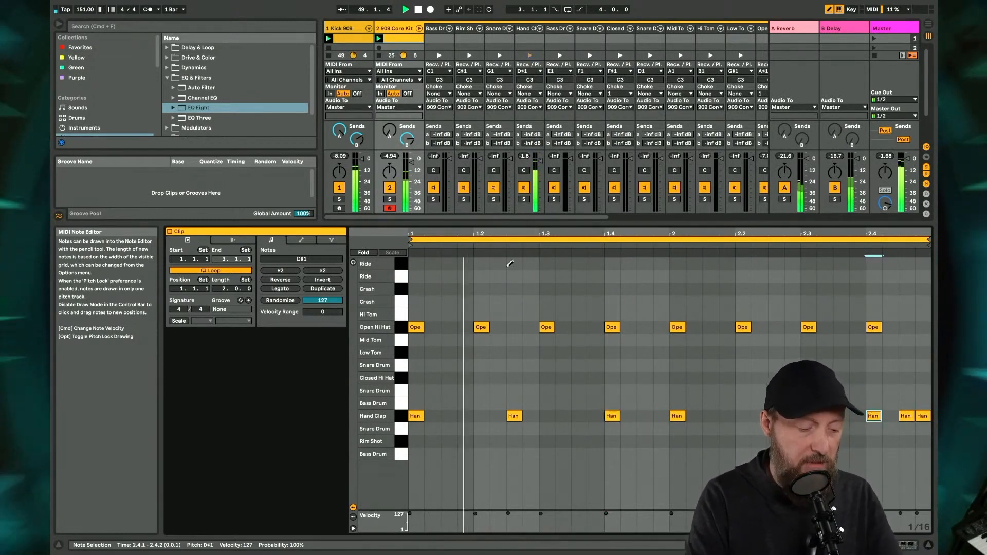
scroll(519, 162, "right", 5)
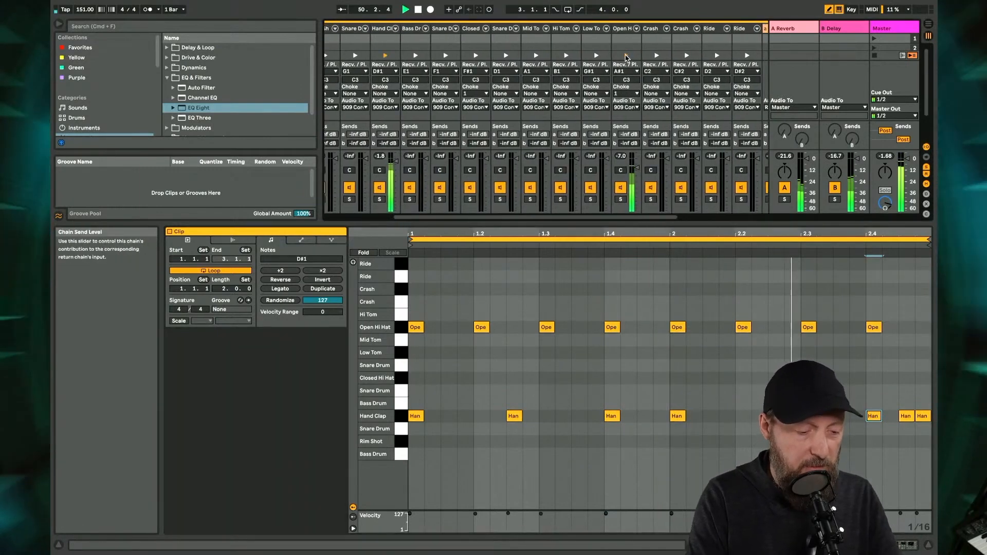
left_click(623, 29)
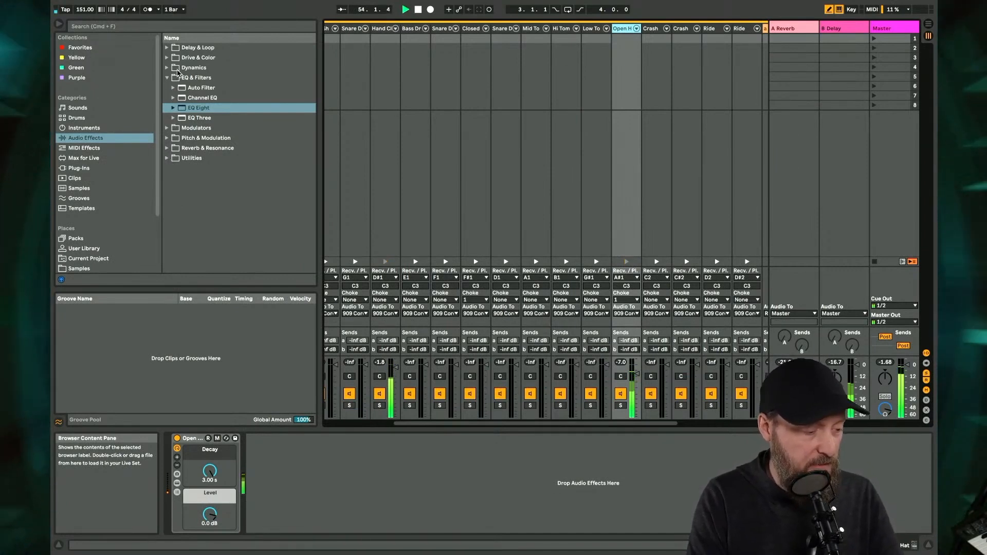
left_click(178, 68)
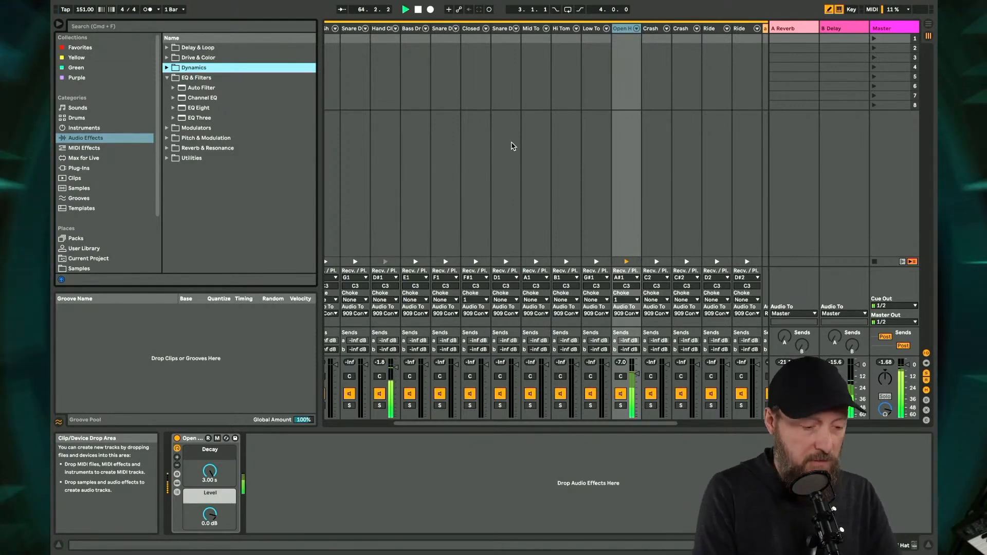
scroll(513, 147, "left", 5)
left_click(405, 41)
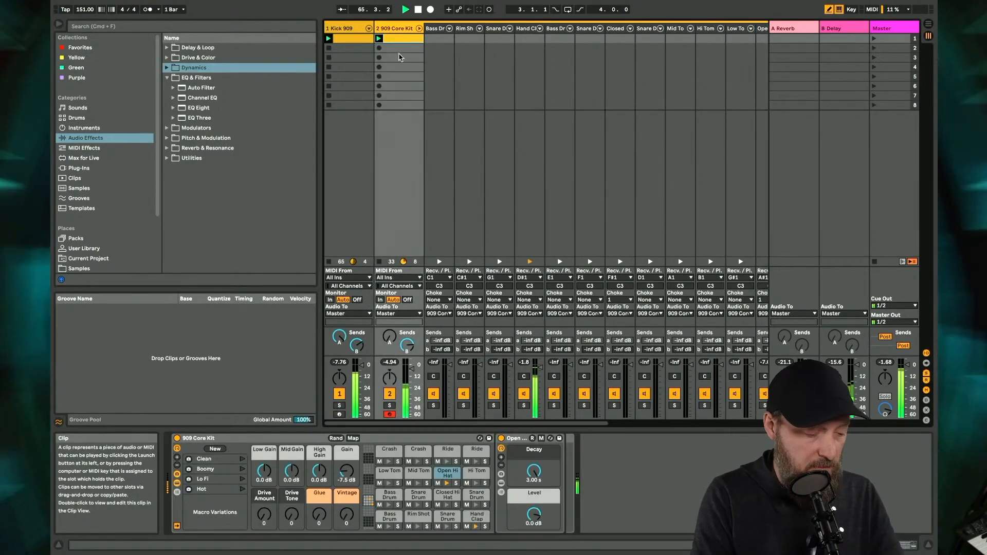
scroll(514, 200, "right", 6)
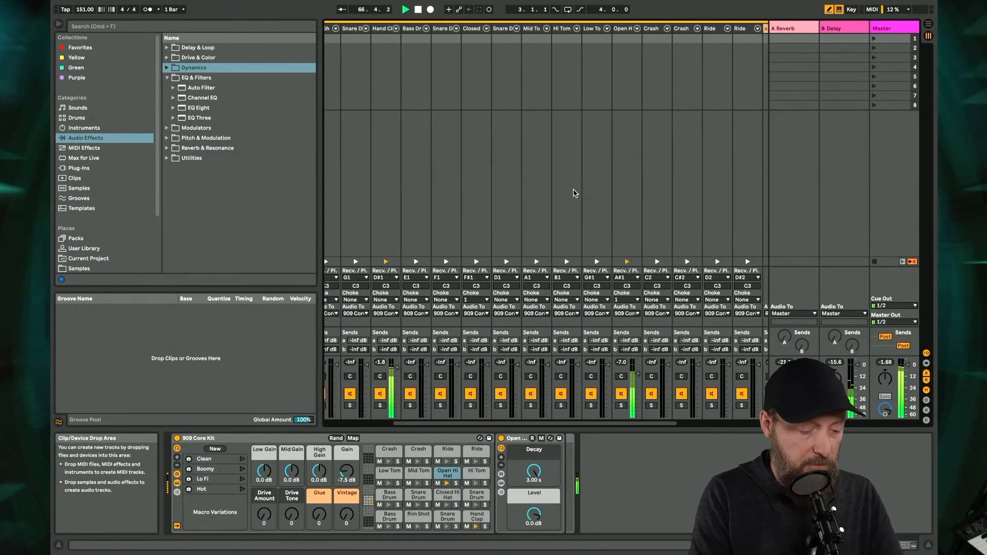
Add a Saturator to the Open Hi Hat chain with about 17.1 dB drive and -5.71 dB output
left_click(503, 28)
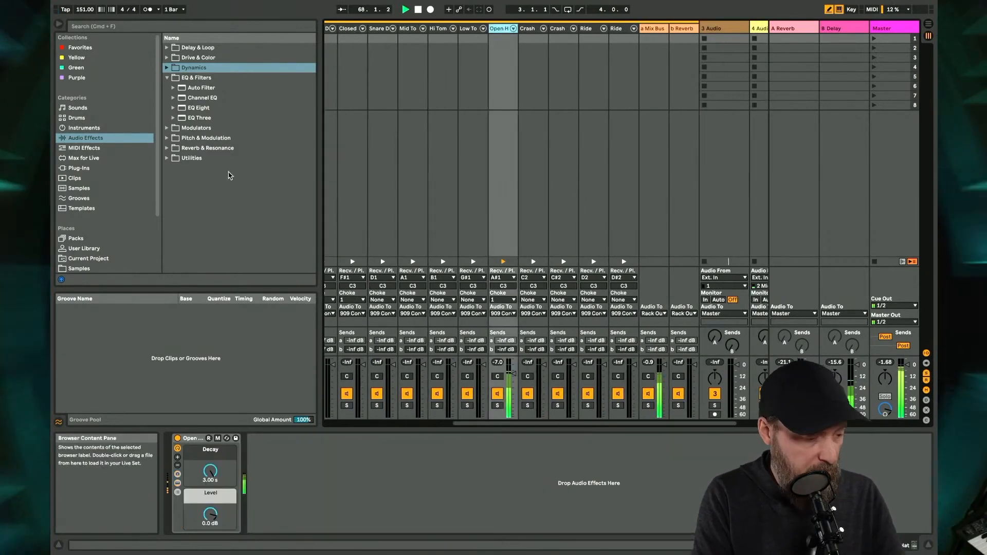
left_click(167, 77)
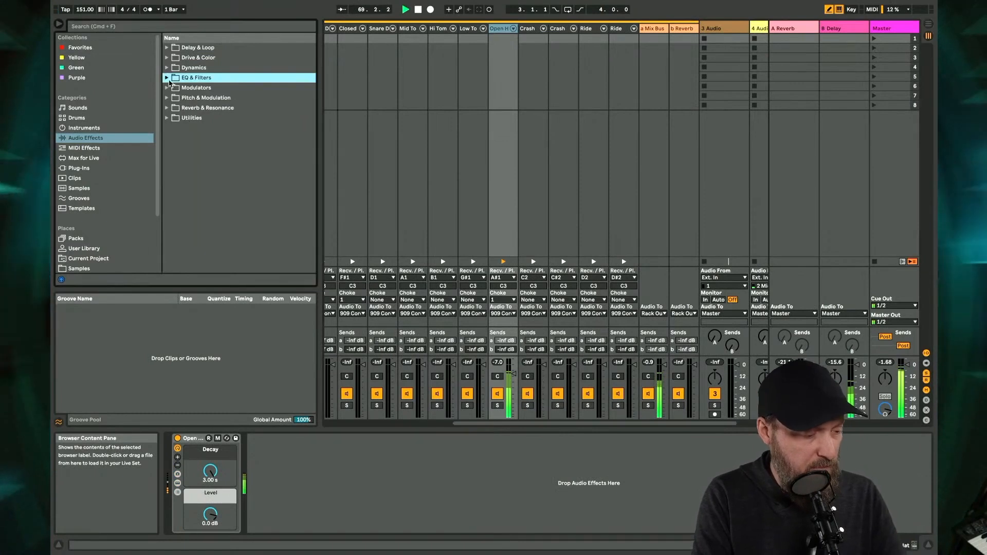
left_click(168, 58)
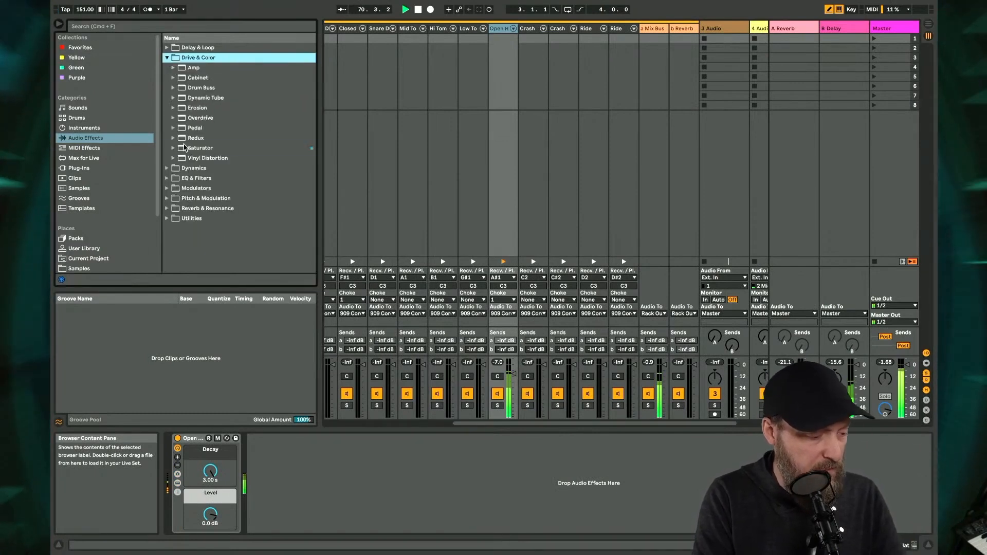
double_click(195, 147)
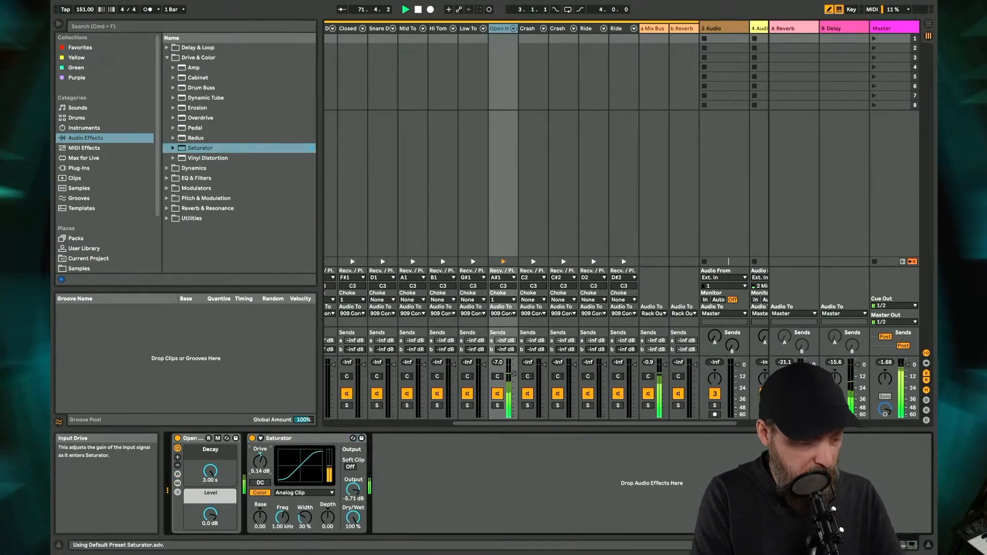
left_click_drag(261, 462, 260, 455)
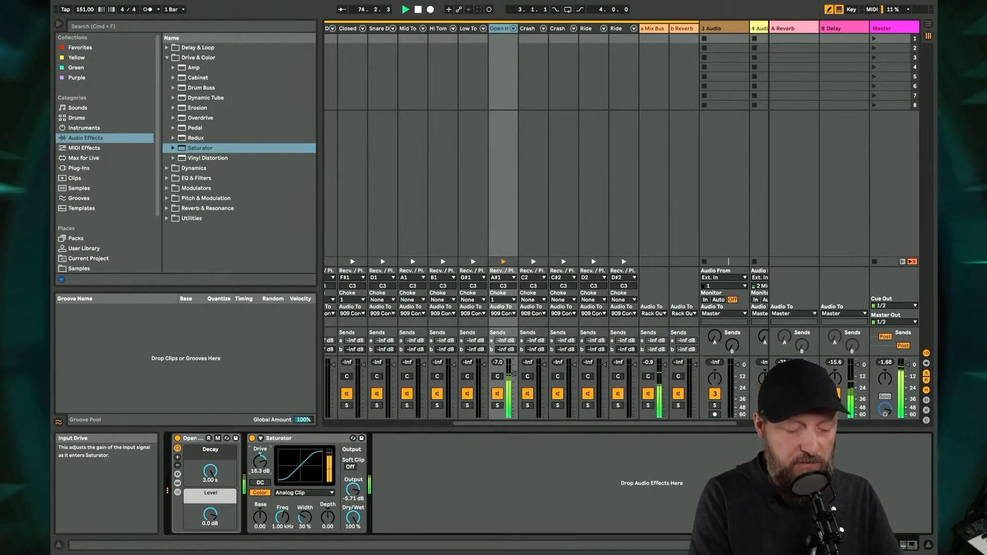
Duplicate the 909 Core Kit clip into the second slot and open the copy for editing
scroll(470, 154, "left", 10)
left_click(401, 39)
key("super+d")
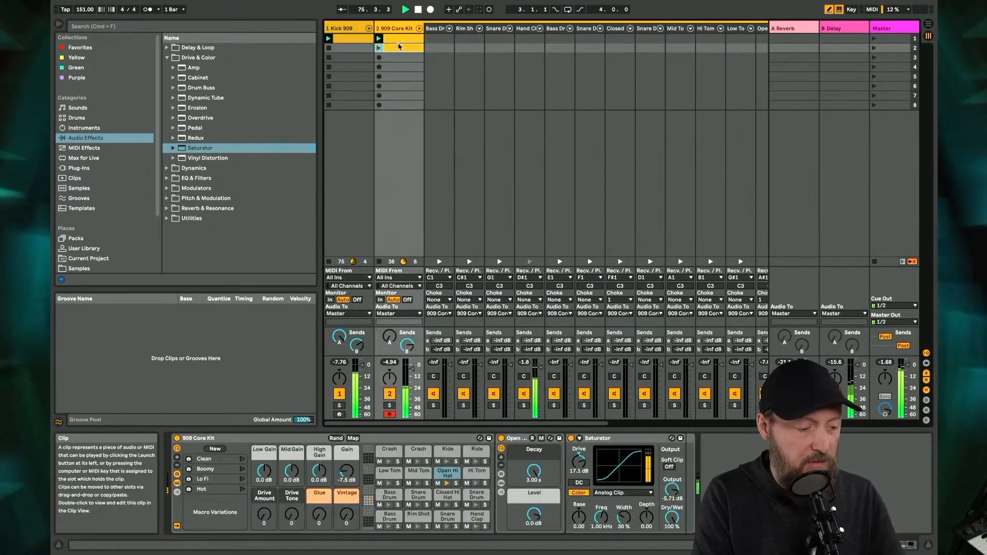
double_click(397, 49)
Draw Open Hi Hat notes on every off-beat eighth across both bars of the duplicated clip
left_click(449, 327)
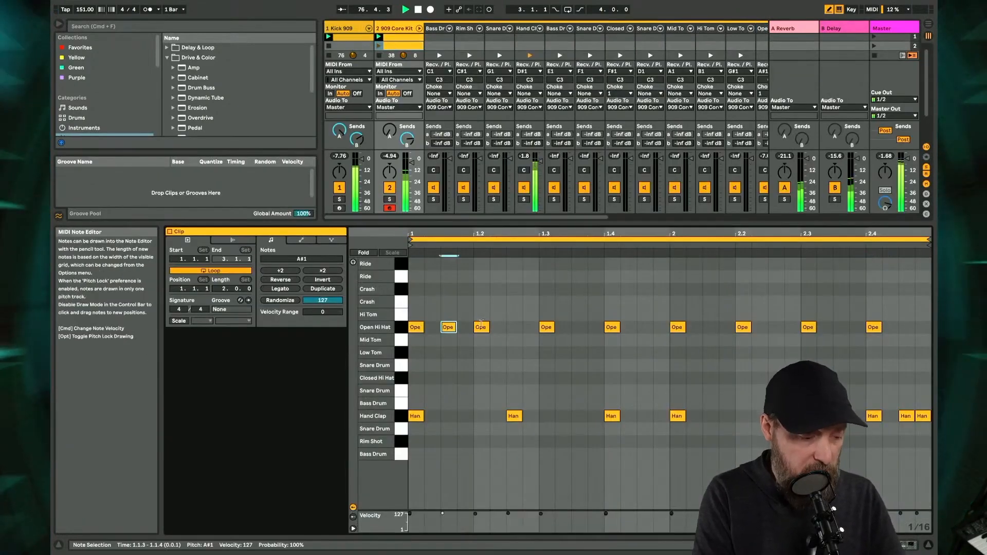
left_click(519, 326)
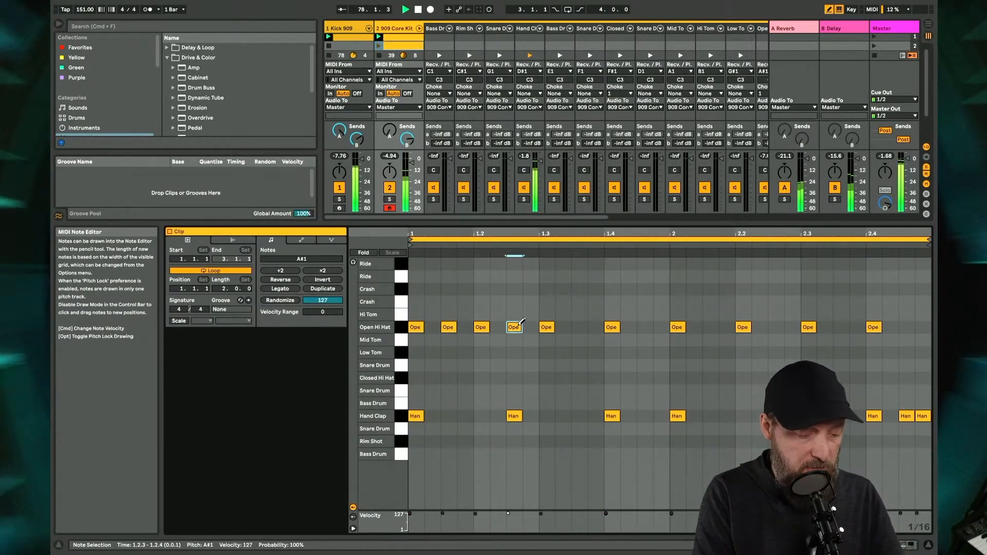
left_click(580, 327)
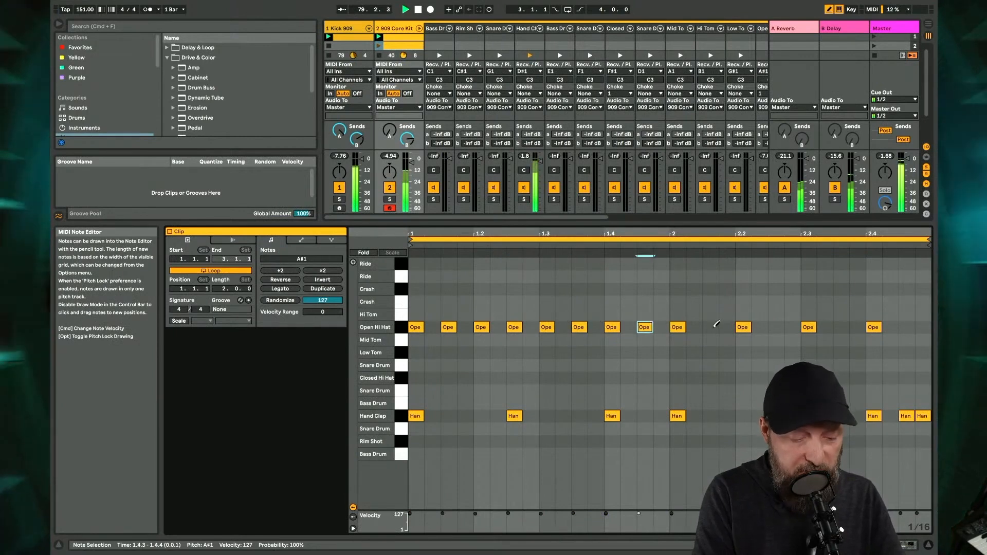
left_click(776, 327)
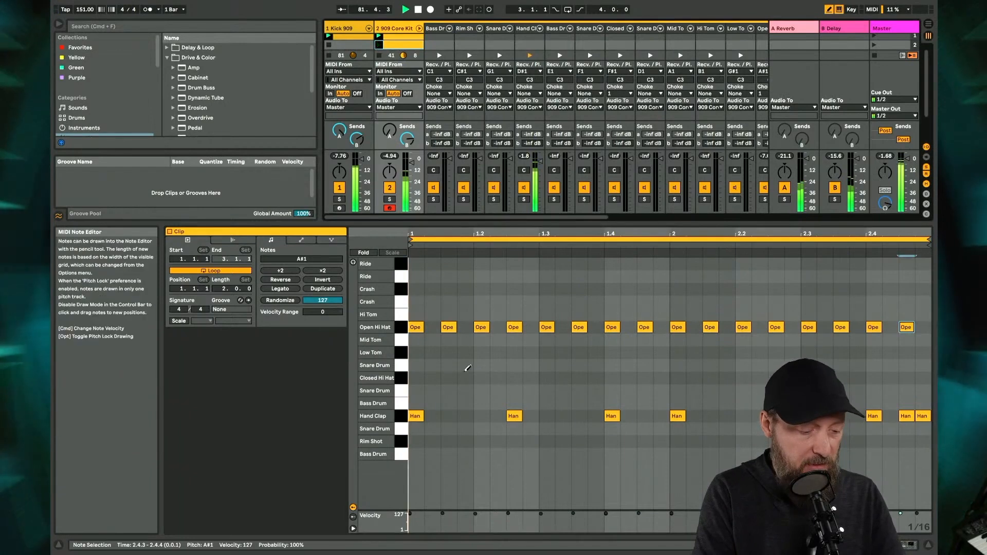
Leave Draw Mode and lower the velocity of the last Open Hi Hat note, at 2.4.3, to about 48
key("b")
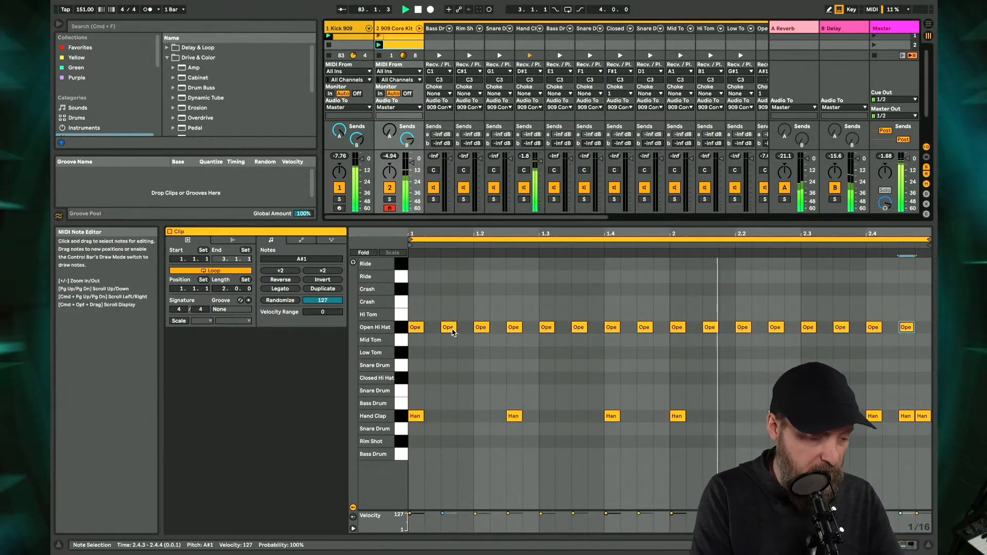
left_click(448, 327)
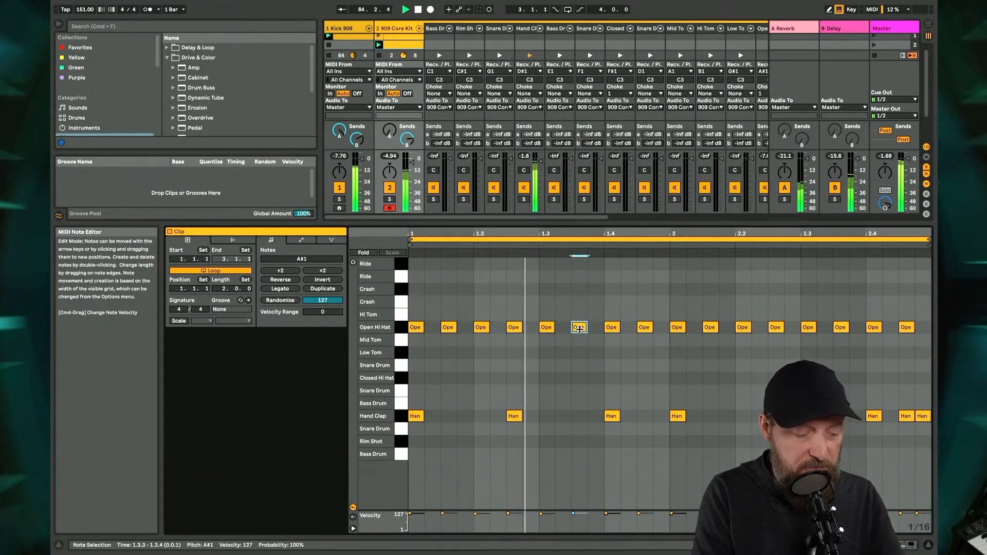
left_click(645, 327)
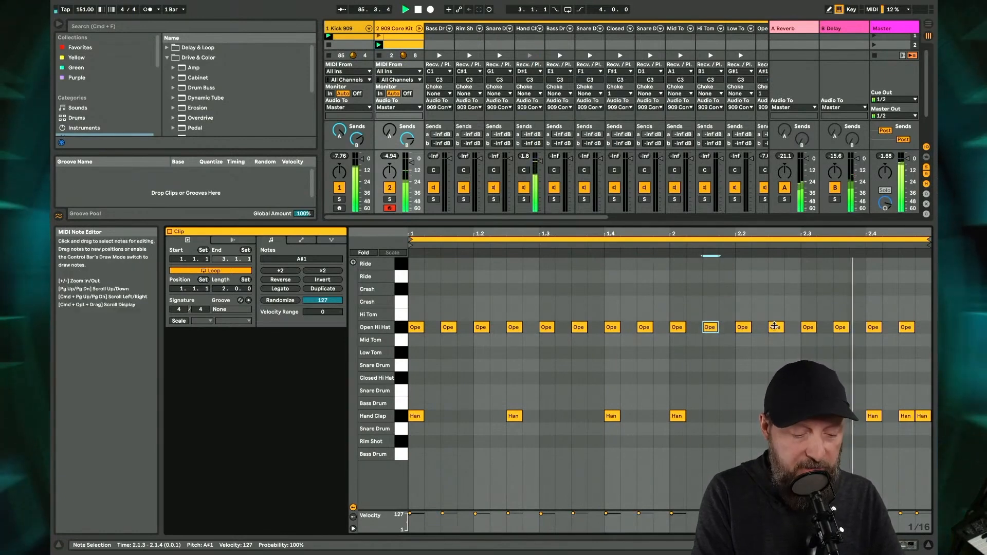
left_click(841, 328)
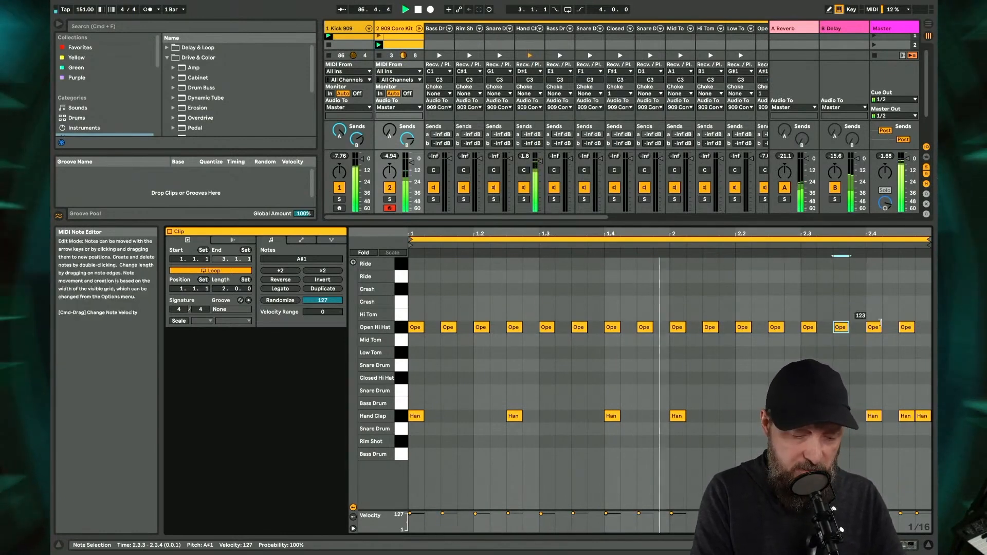
left_click(906, 328)
left_click_drag(906, 328, 906, 352)
Lower the velocity of all off-beat Open Hi Hat notes together, bringing most to about 51 and the last to about 19
left_click(841, 328, "shift")
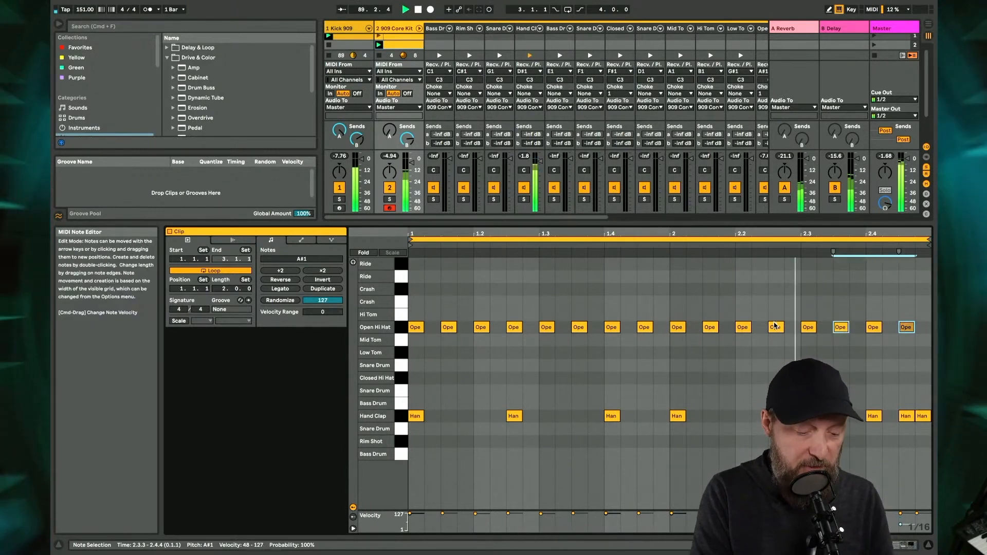
left_click(775, 327, "shift")
left_click(711, 327, "shift")
left_click(644, 327, "shift")
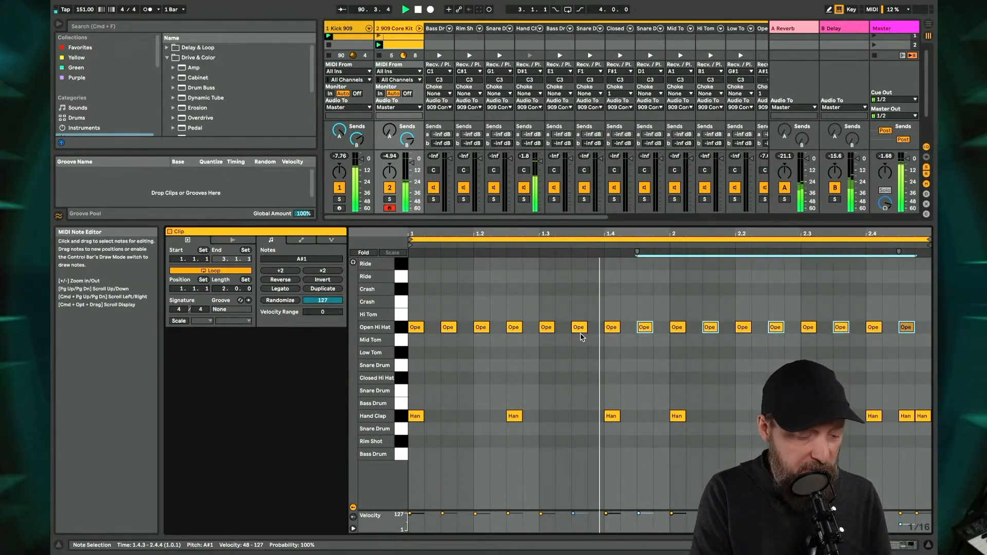
left_click(579, 327, "shift")
left_click(514, 327, "shift")
left_click(448, 328, "shift")
left_click_drag(449, 328, 448, 360)
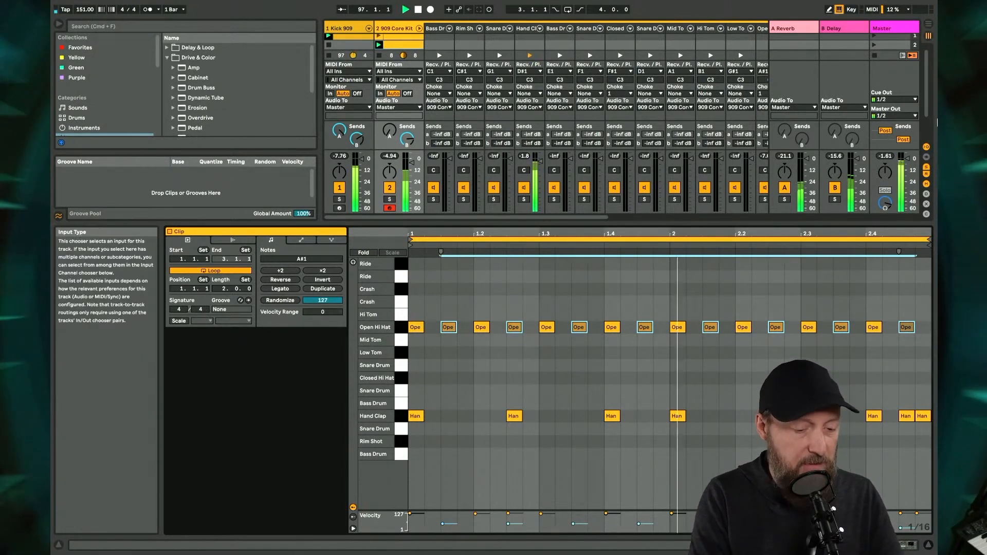
Duplicate the second 909 Core Kit clip into the third slot and deactivate the copy's on-beat Open Hi Hat notes across both bars
left_click(927, 147)
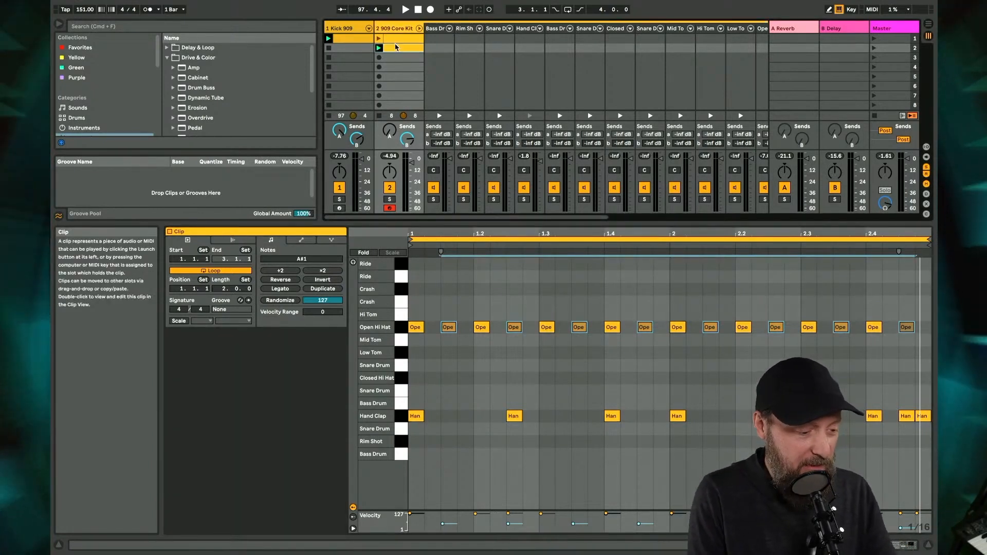
key("super+d")
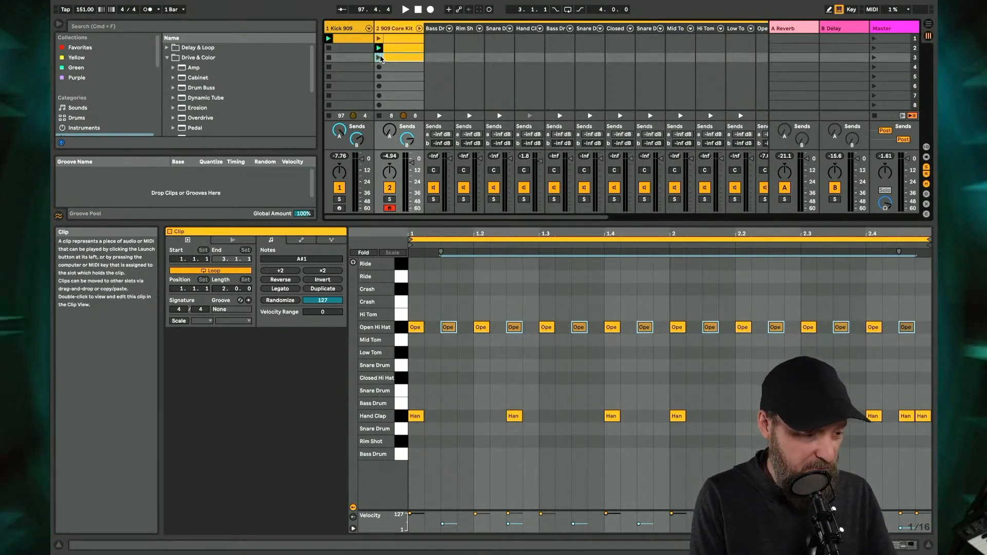
left_click(417, 328)
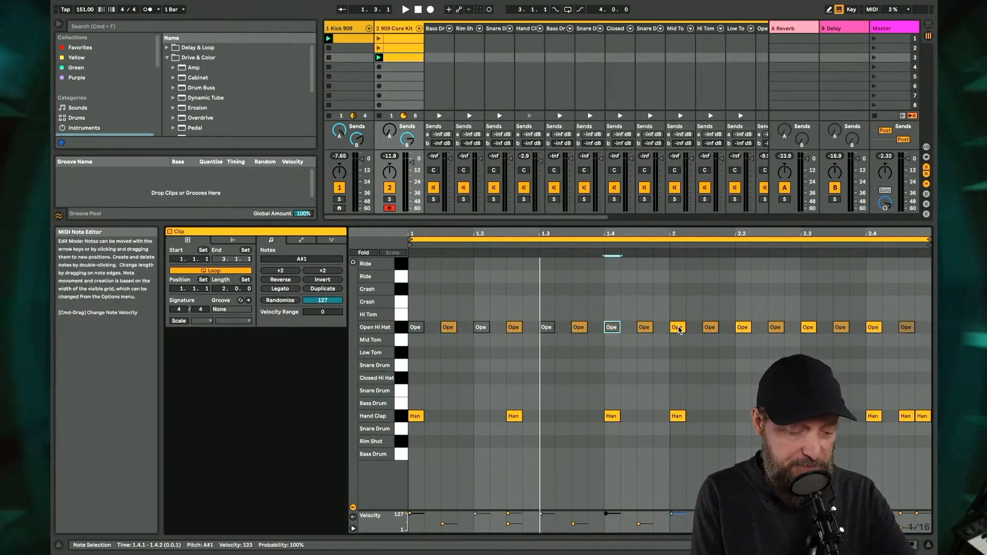
left_click(742, 329)
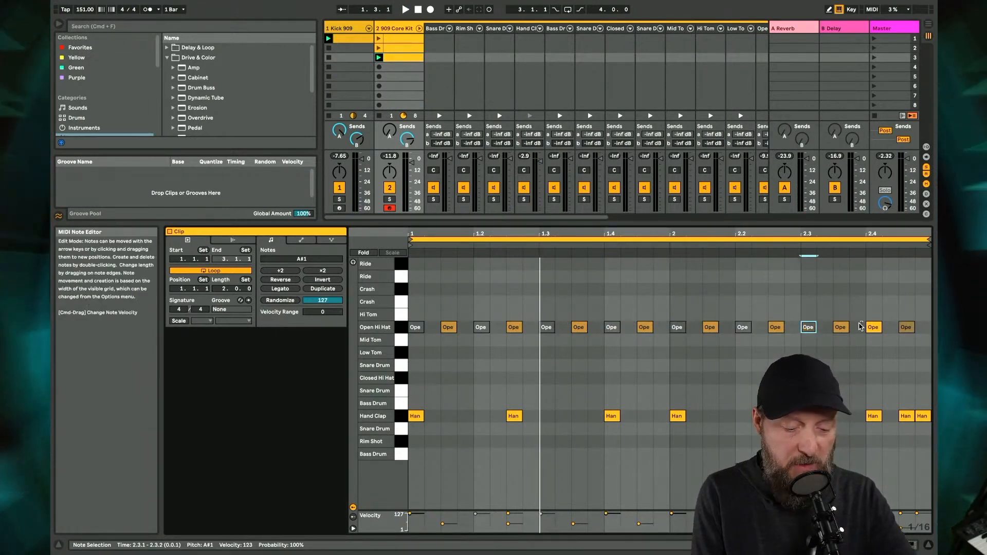
left_click(874, 328)
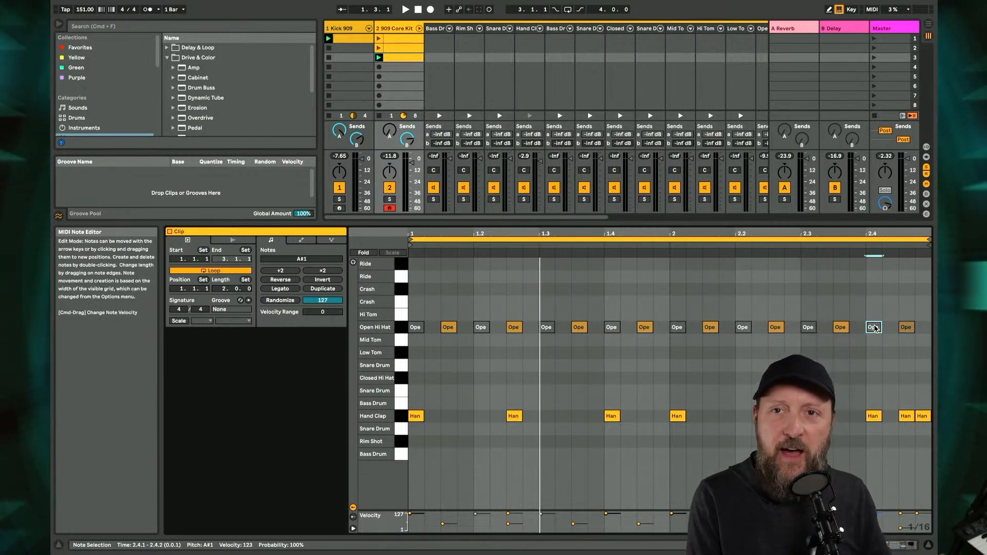
Raise the off-beat Open Hi Hat notes to velocity 120 during playback, and the last one at 2.4.3 to 127
key("space")
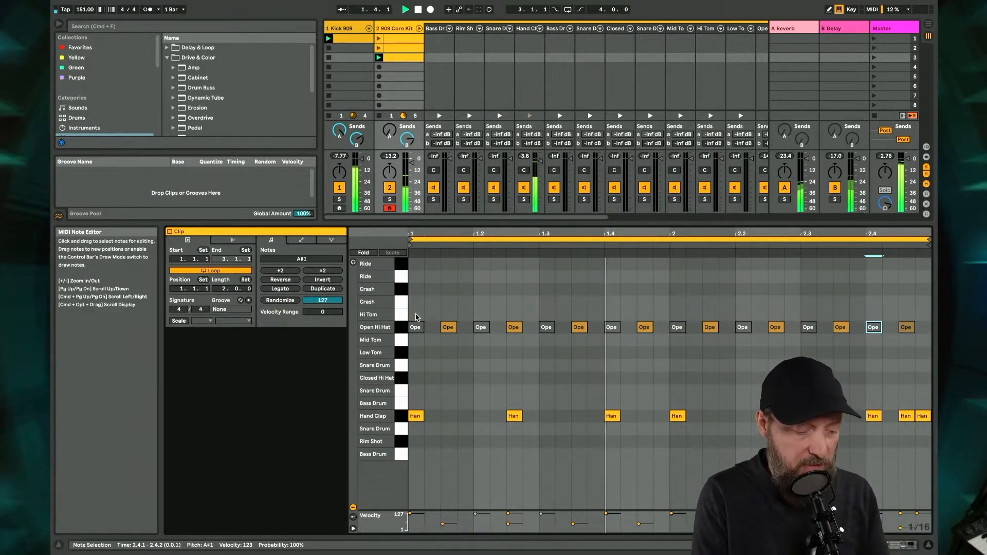
left_click(514, 328, "shift")
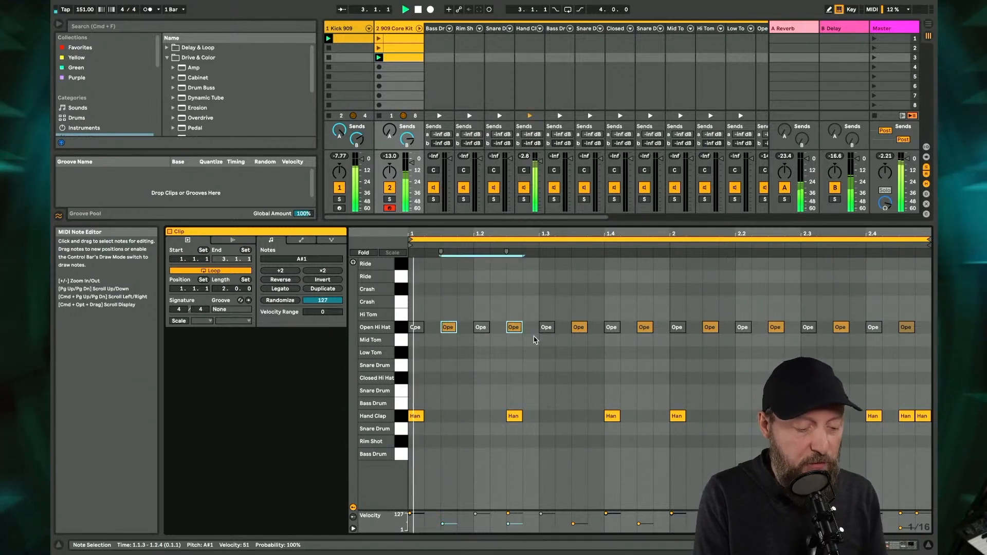
left_click(579, 328, "shift")
left_click(644, 328, "shift")
left_click(711, 328, "shift")
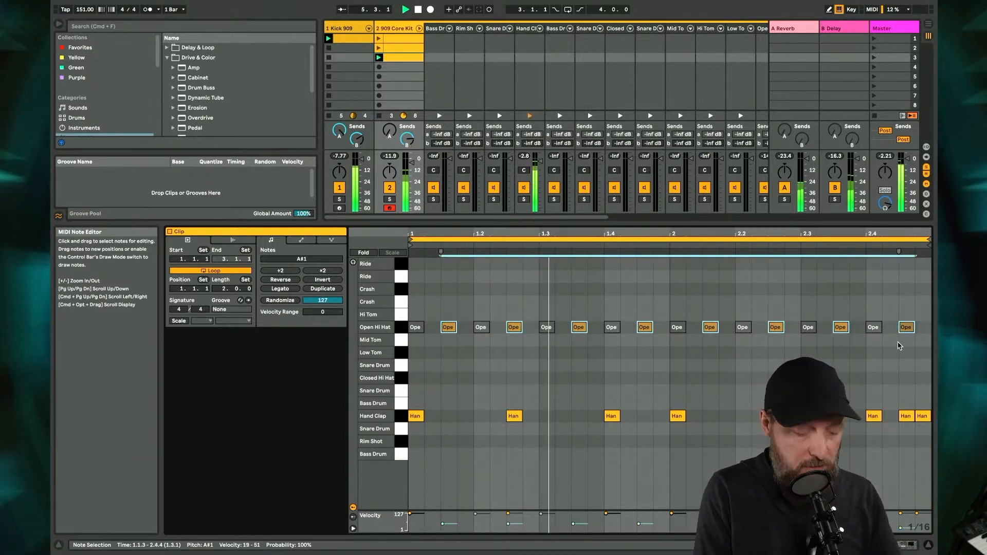
left_click(841, 327, "shift")
left_click(906, 328, "shift")
left_click_drag(906, 328, 906, 297)
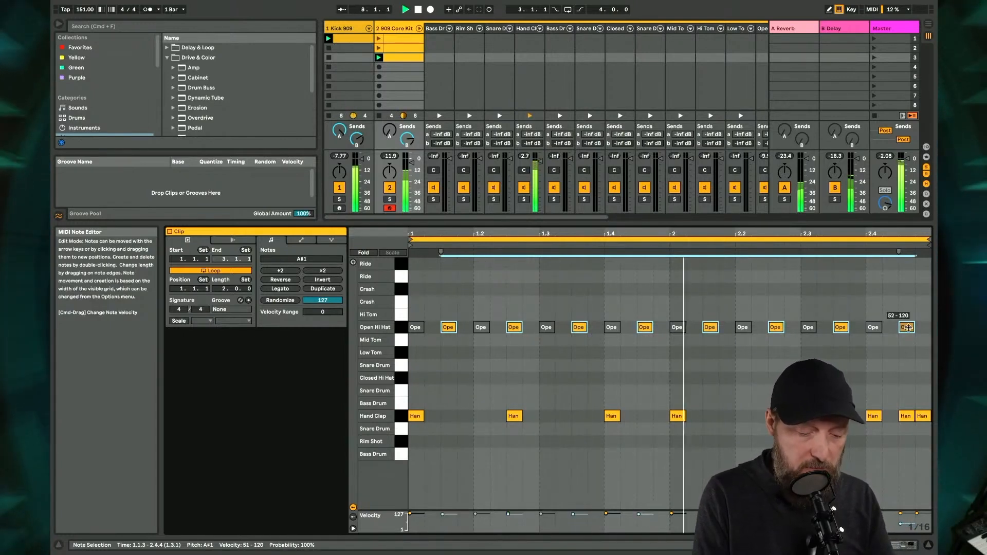
left_click(907, 328)
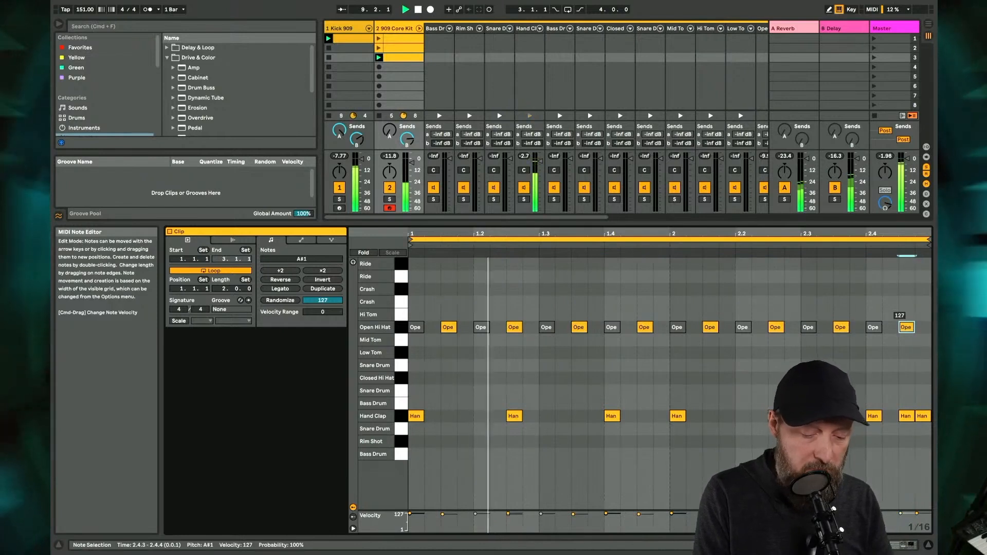
Set the velocity of the Open Hi Hat notes at 1.1.3, 1.3.3, 2.1.3 and 2.3.3 to about 81
left_click(450, 328)
left_click(580, 328, "shift")
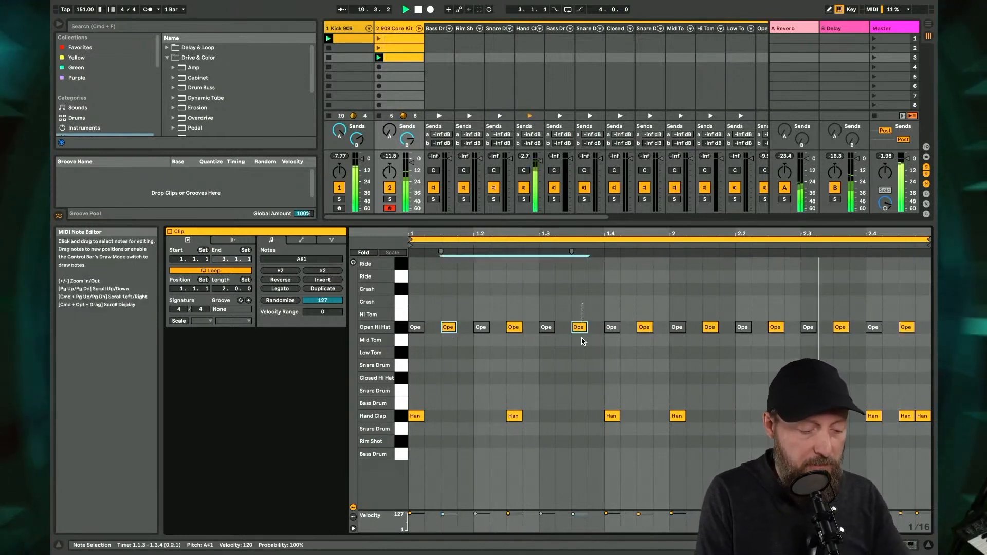
left_click(711, 327, "shift")
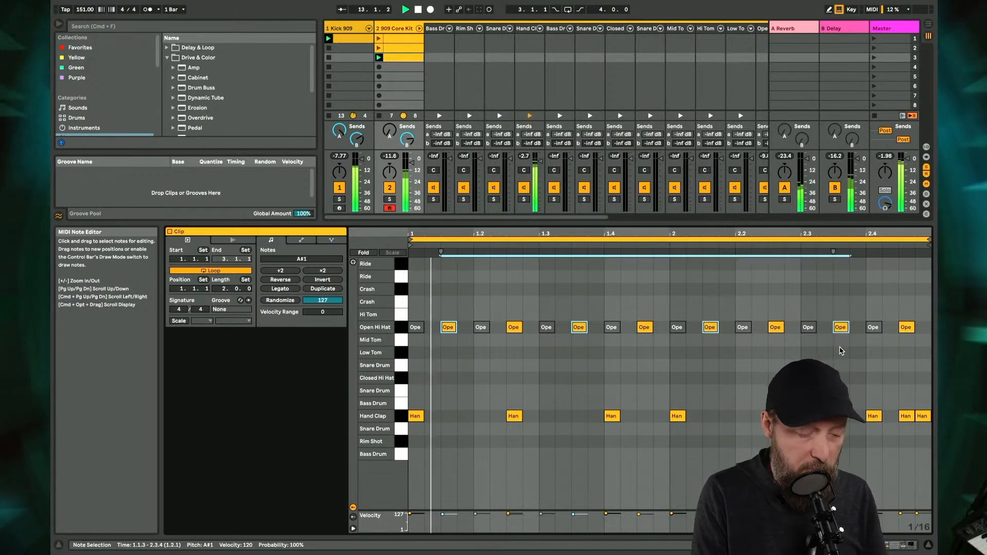
left_click_drag(840, 328, 840, 349)
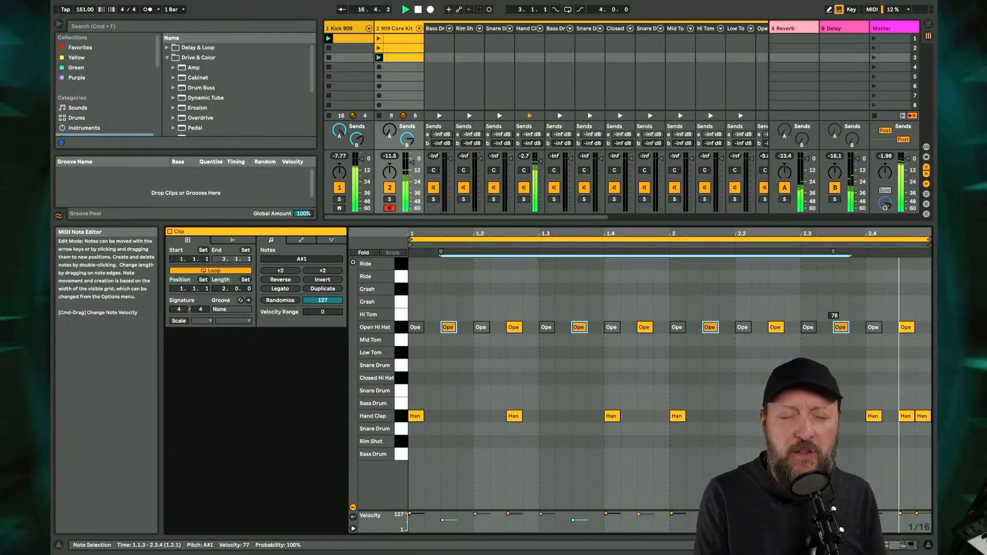
left_click_drag(841, 327, 841, 325)
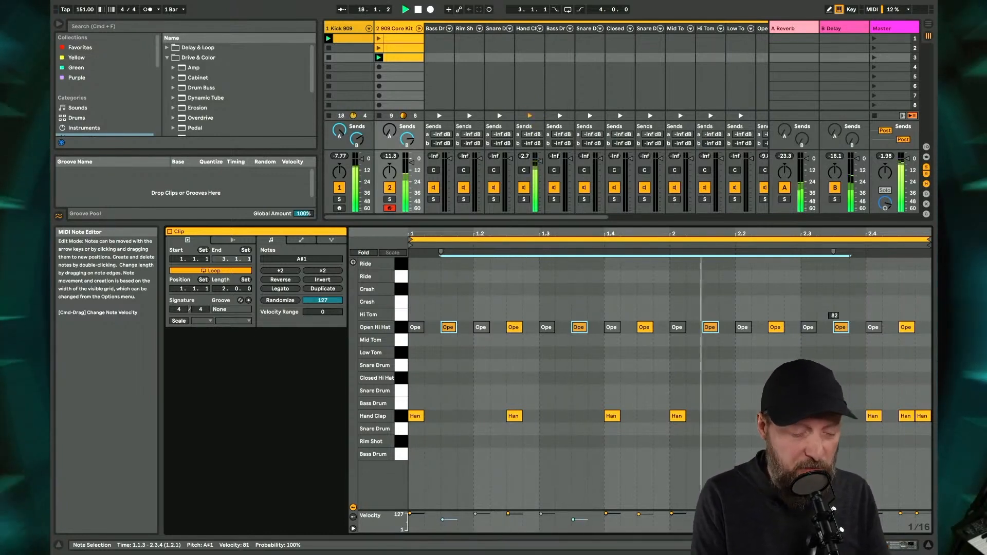
Replay the third clip from the start and examine its off-beat Open Hi Hat accents against the Hand Clap pattern
key("space")
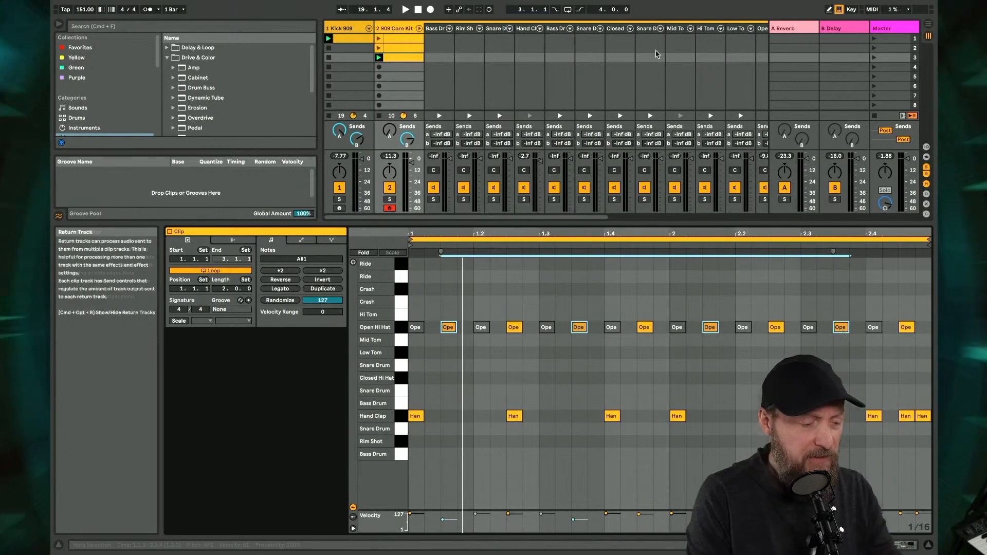
key("space")
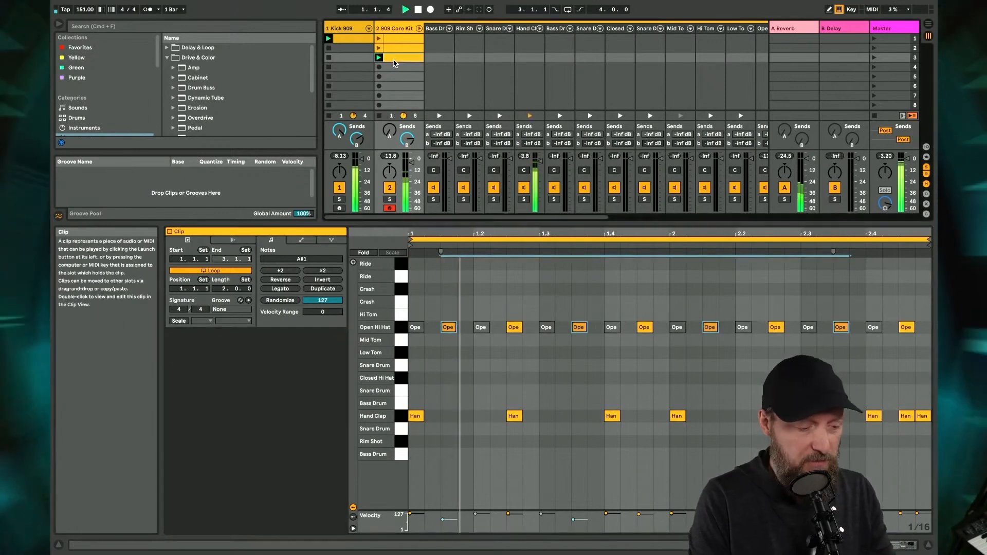
left_click(394, 59)
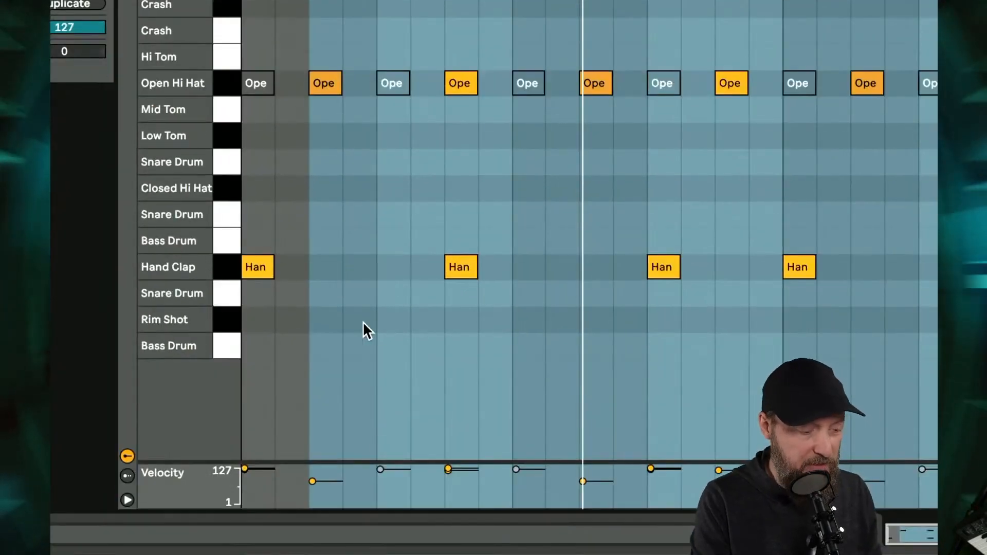
left_click(362, 322)
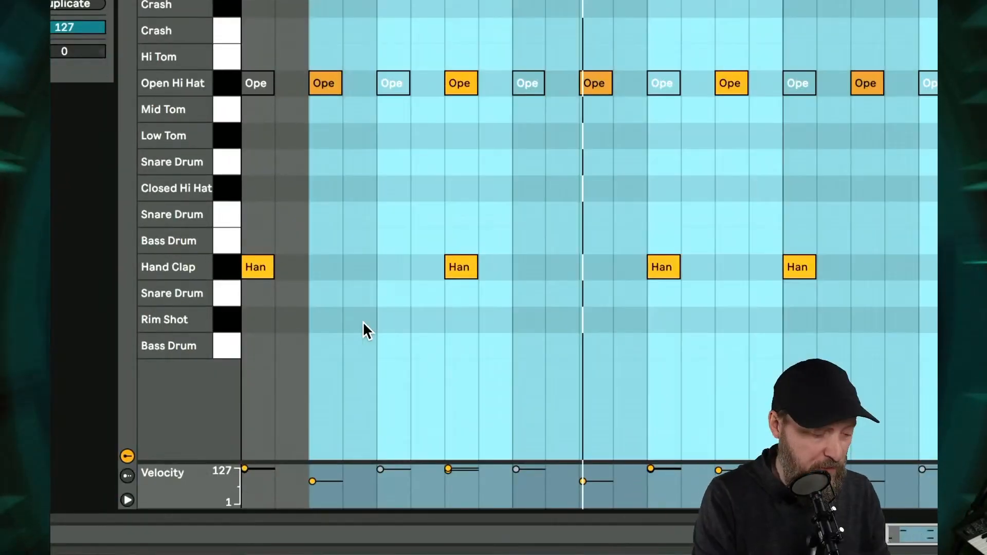
left_click(318, 252)
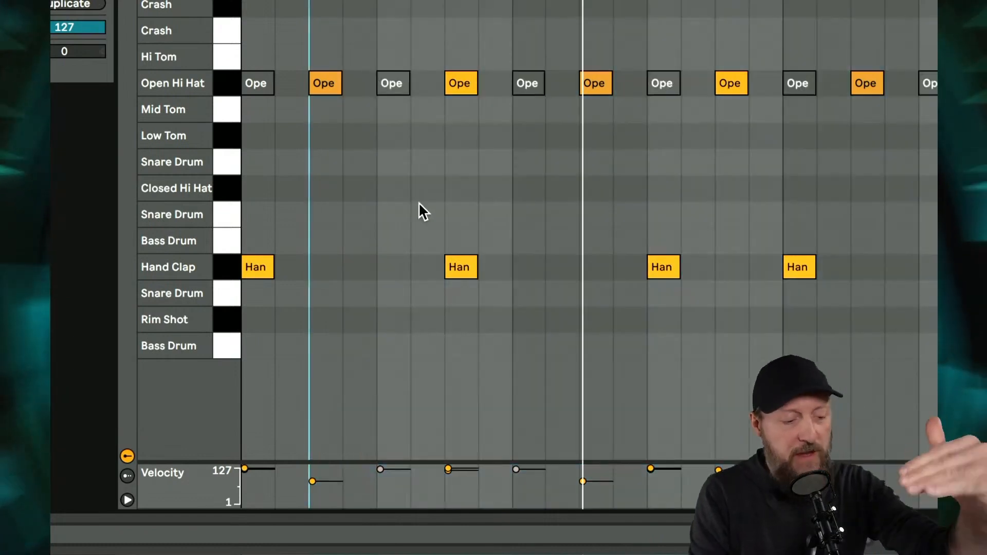
left_click(442, 191)
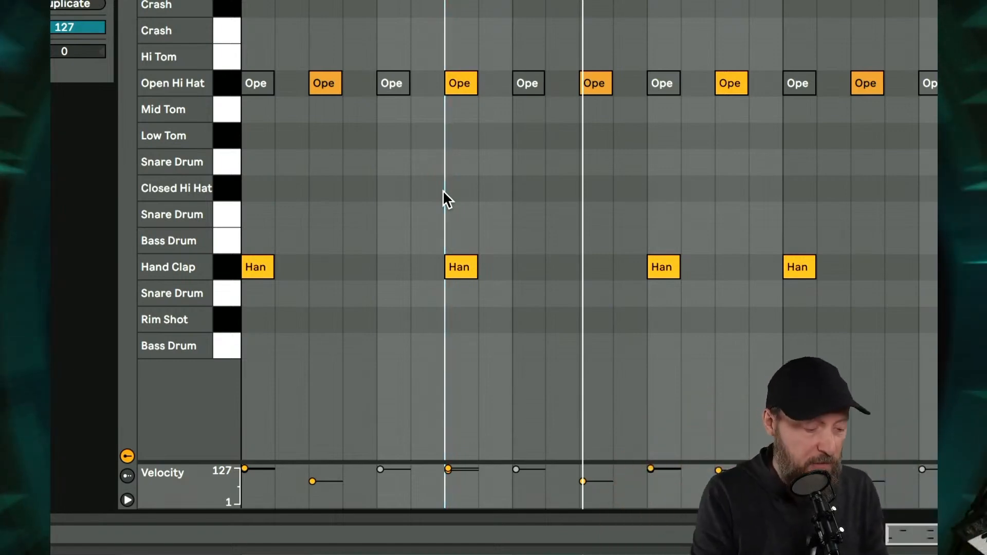
left_click(460, 82)
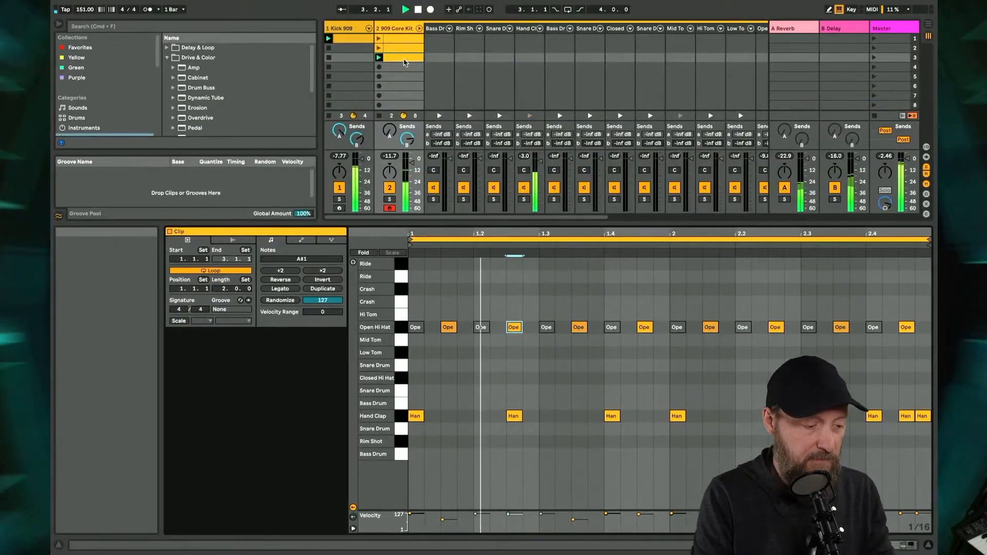
Duplicate the third clip into the fourth slot and add Ride notes on D#2 at 1.1.1 and 1.1.3 with velocity 81
left_click(397, 71)
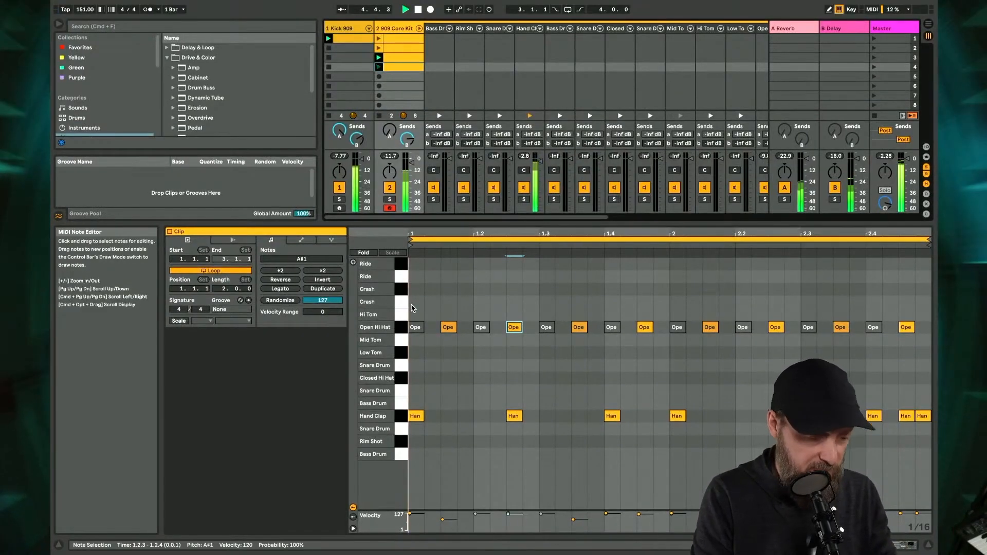
double_click(415, 264)
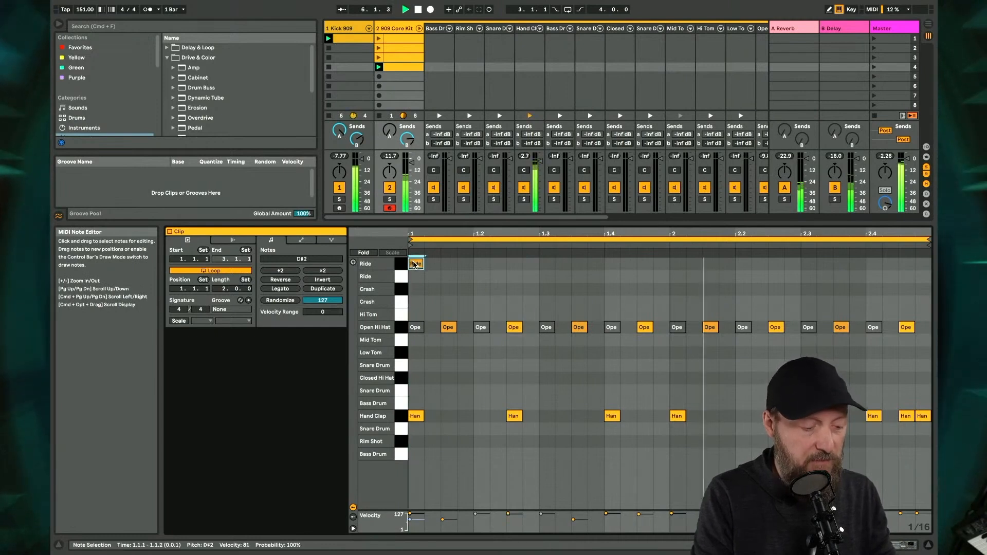
key("super+d")
key("Right")
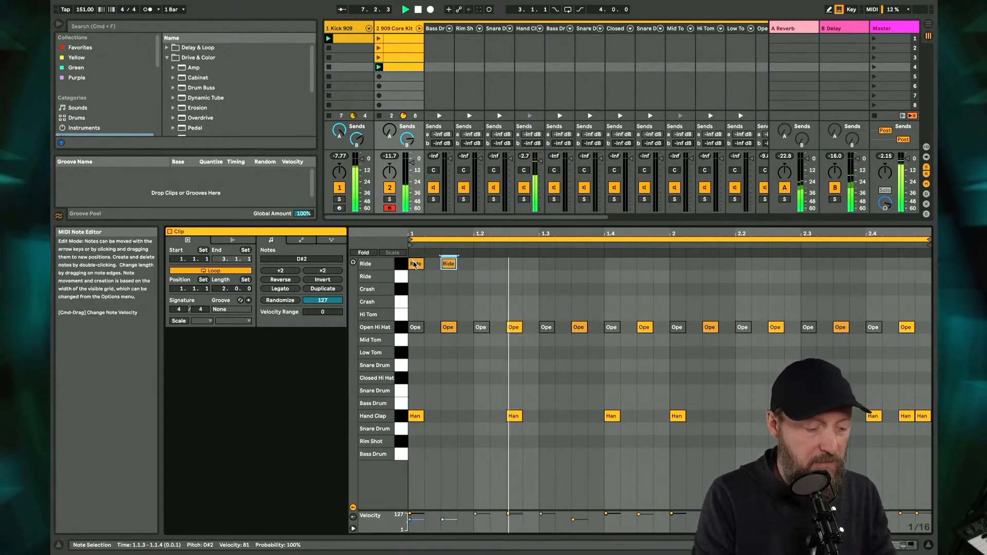
key("Down")
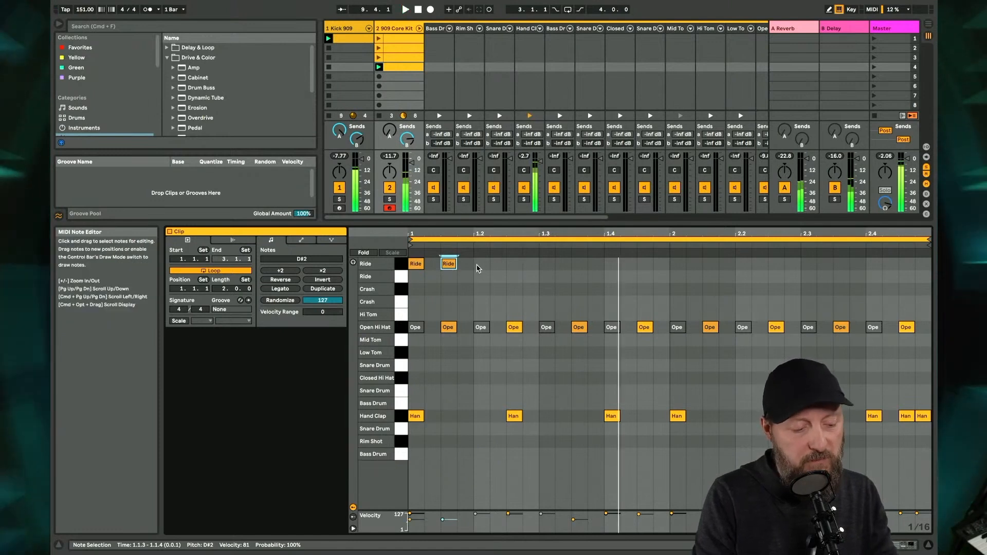
Repeat the two Ride notes on every eighth across both bars and play the fourth clip
left_click(418, 264, "shift")
key("super+d")
key("super+d")
key("super+d")
key("super+d")
key("super+d")
key("super+d")
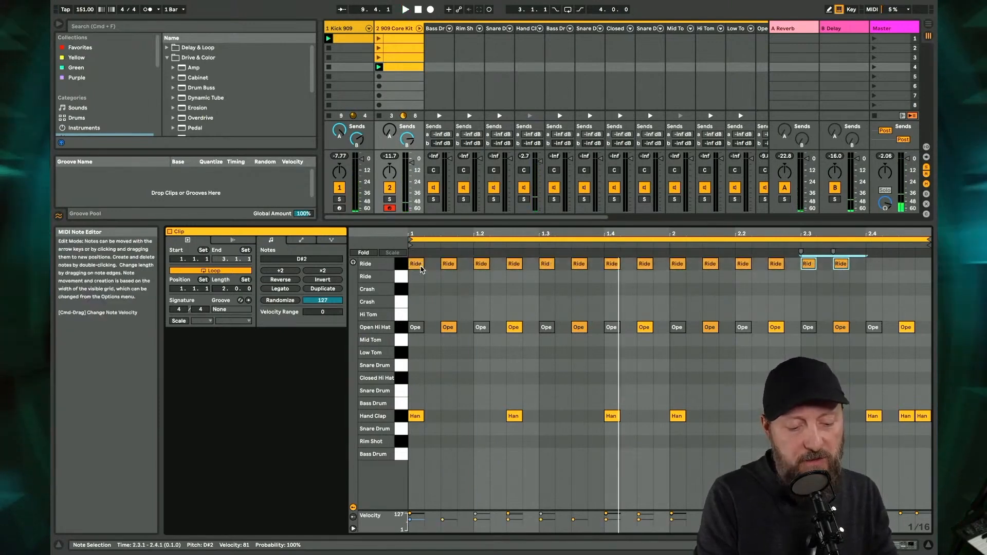
key("space")
key("super+d")
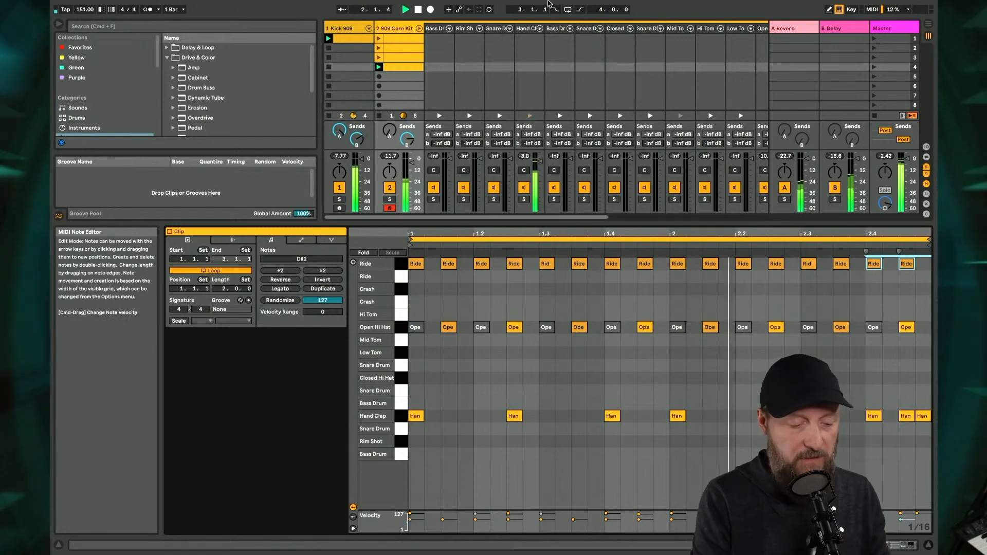
scroll(560, 77, "right", 5)
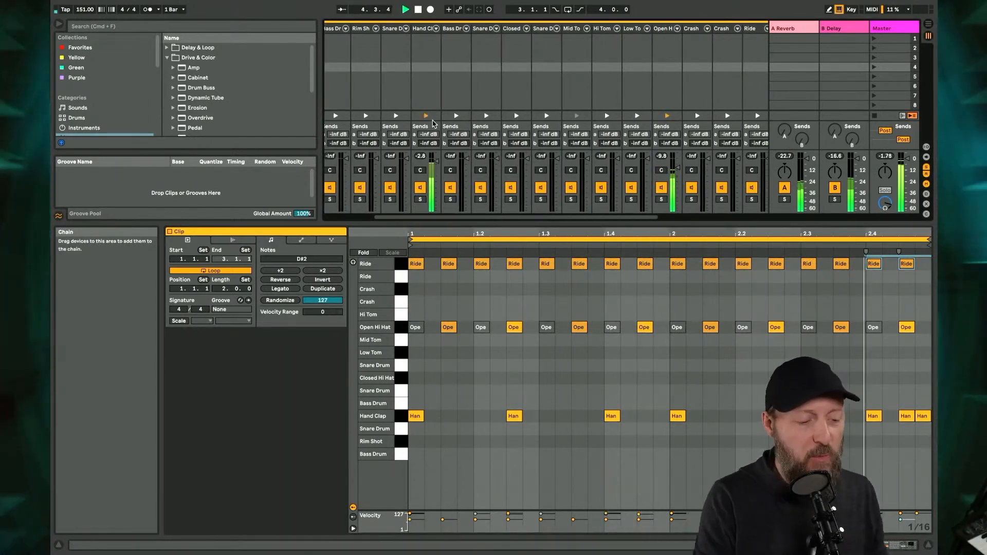
Duplicate the fourth 909 Core Kit clip into the fifth slot and add a Rim Shot note at 1.1.4 with velocity 81
scroll(566, 77, "left", 5)
left_click(419, 26)
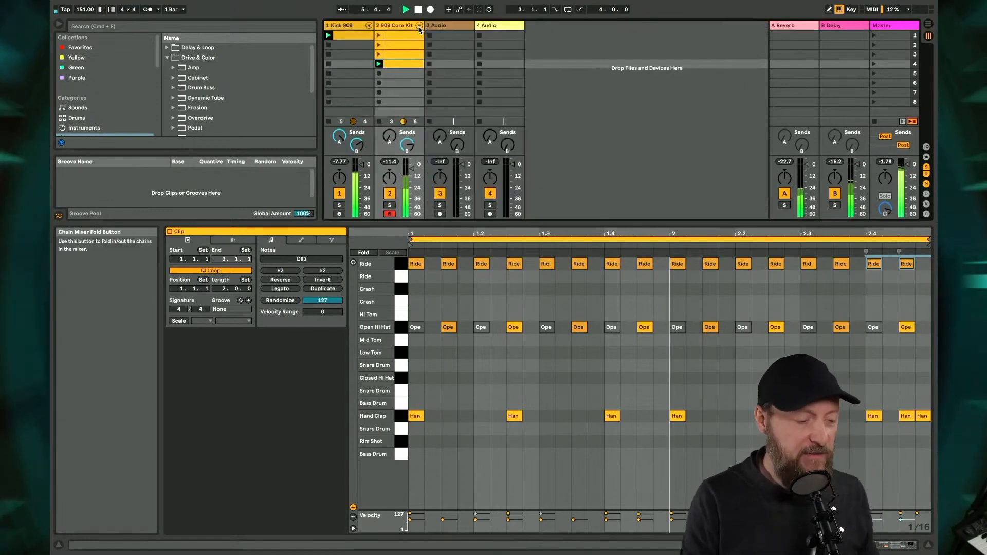
key("super+d")
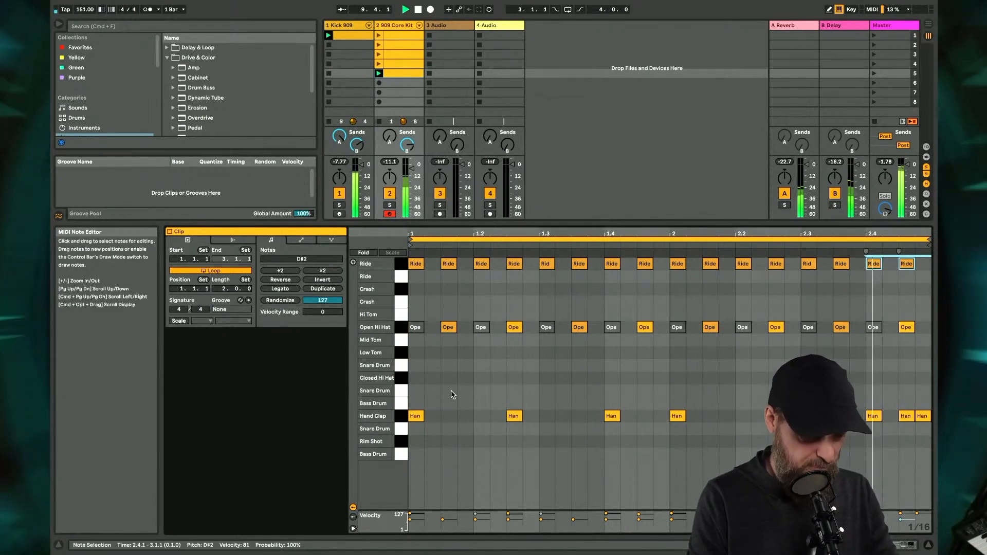
double_click(460, 441)
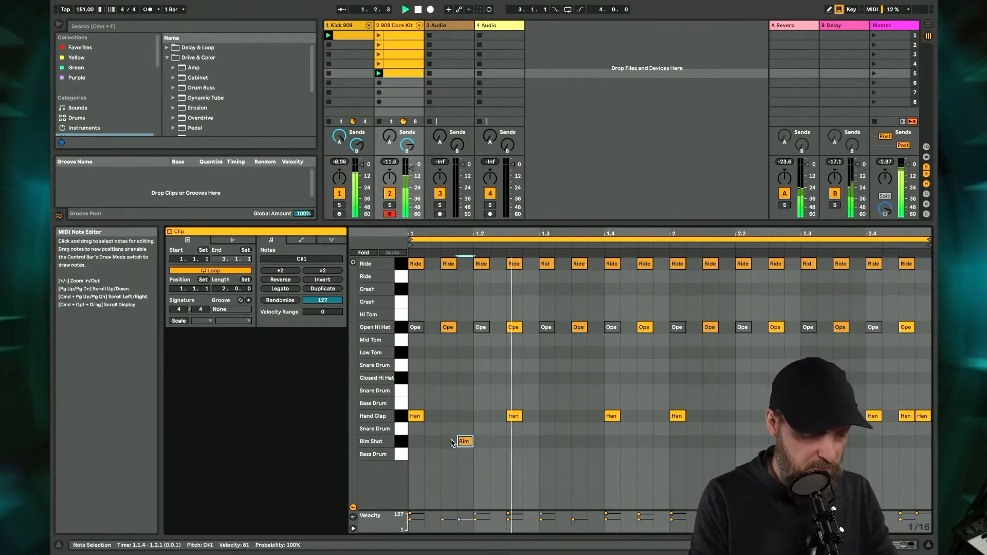
Repeat the Rim Shot note at 1.3.4, 2.1.4 and 2.3.4, and add an extra one at 2.4.2 during playback
key("super+d")
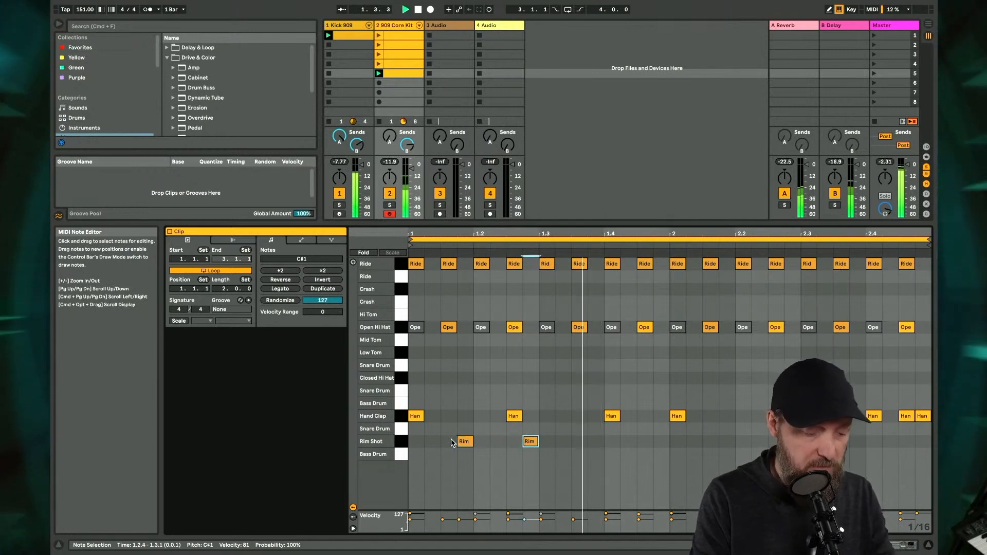
key("Right")
key("Right")
key("Right")
key("Right")
key("Right")
key("super+d")
key("Right")
key("Right")
key("Right")
key("Right")
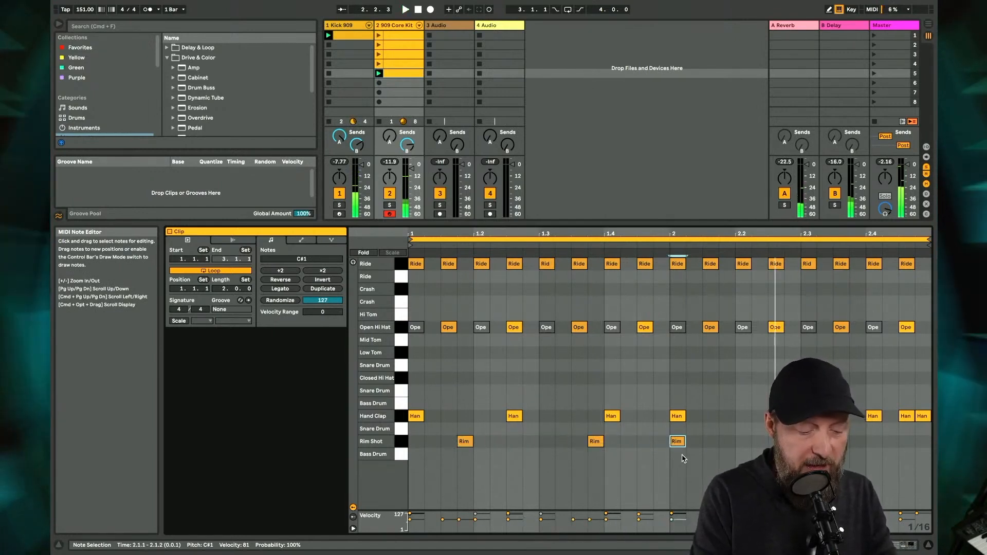
key("Right")
key("Right")
key("Right")
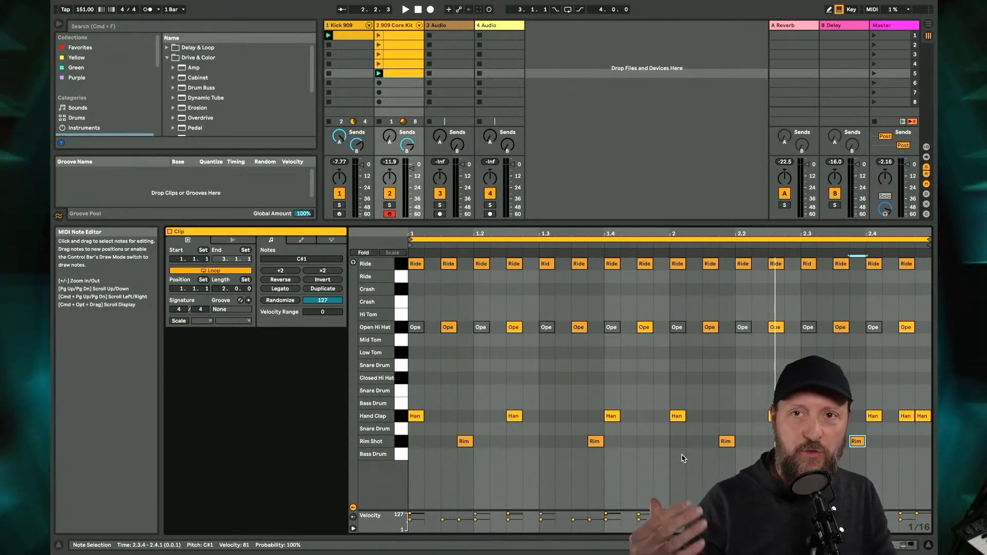
key("space")
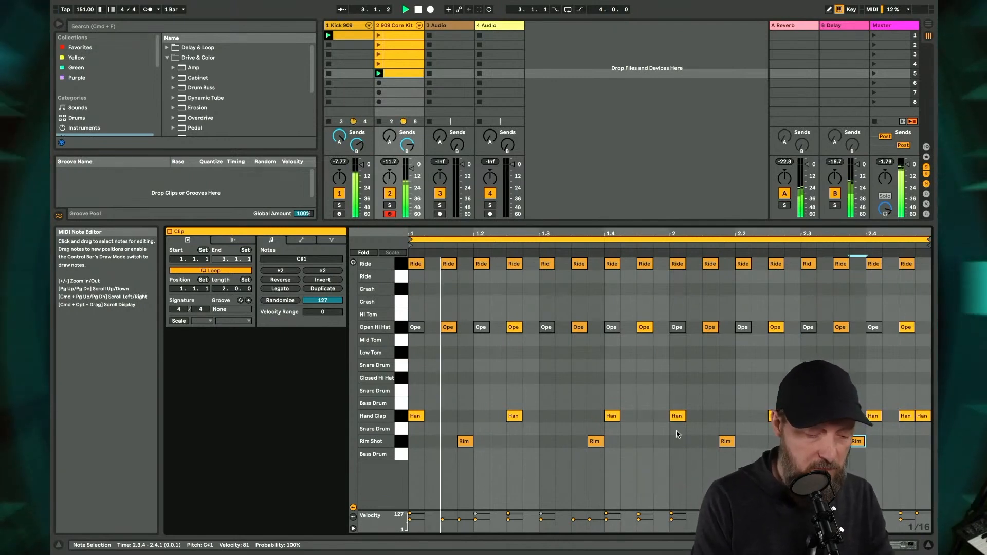
double_click(890, 441)
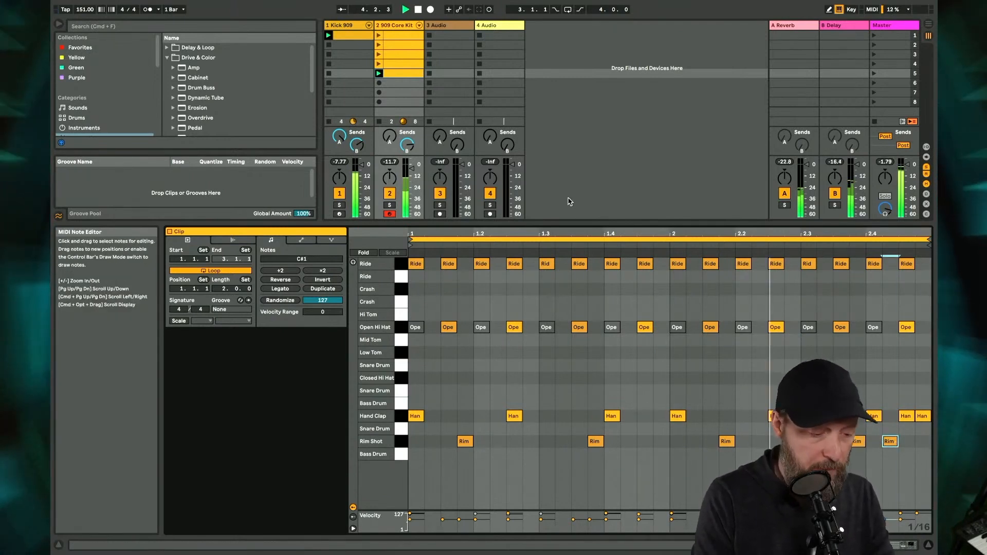
Show the 909 Core Kit chains in the mixer and add a Saturator to the Rim Shot chain
left_click(419, 25)
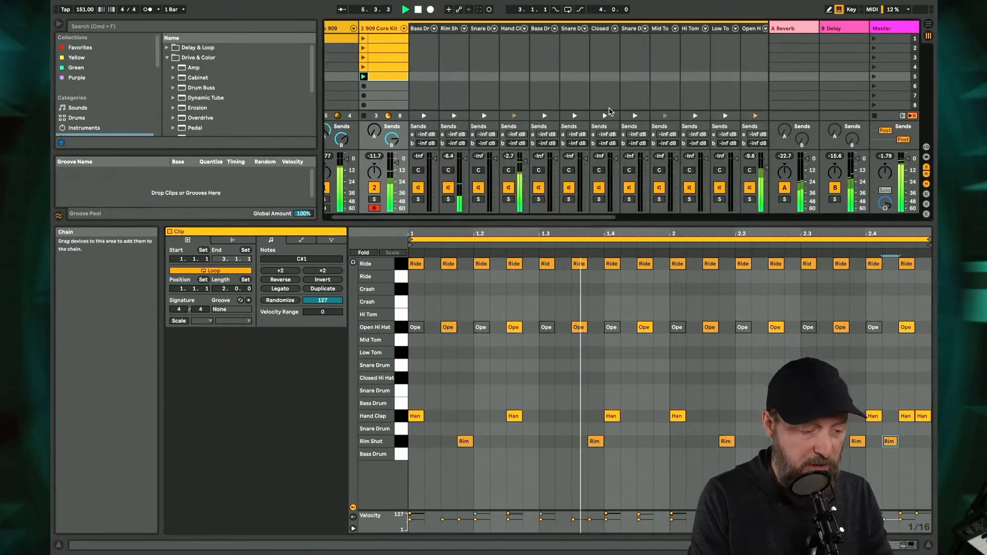
left_click(448, 29)
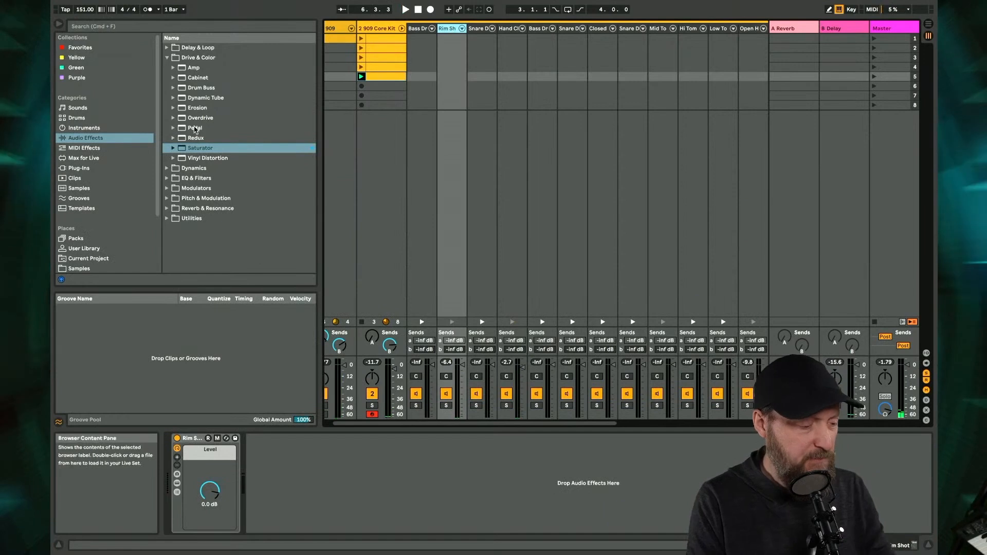
left_click_drag(200, 148, 245, 442)
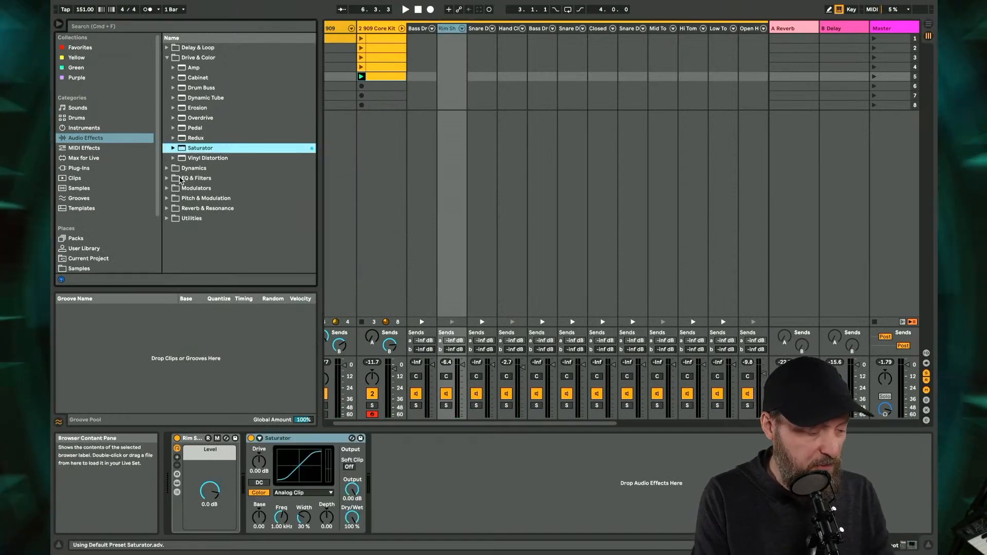
Solo the Rim Shot while setting its Saturator's Drive to 20.6 dB and Output to -7.14 dB, and unsolo it
left_click(446, 406)
key("space")
left_click(260, 462)
left_click_drag(259, 461, 259, 443)
left_click_drag(352, 490, 352, 510)
left_click_drag(259, 466, 259, 457)
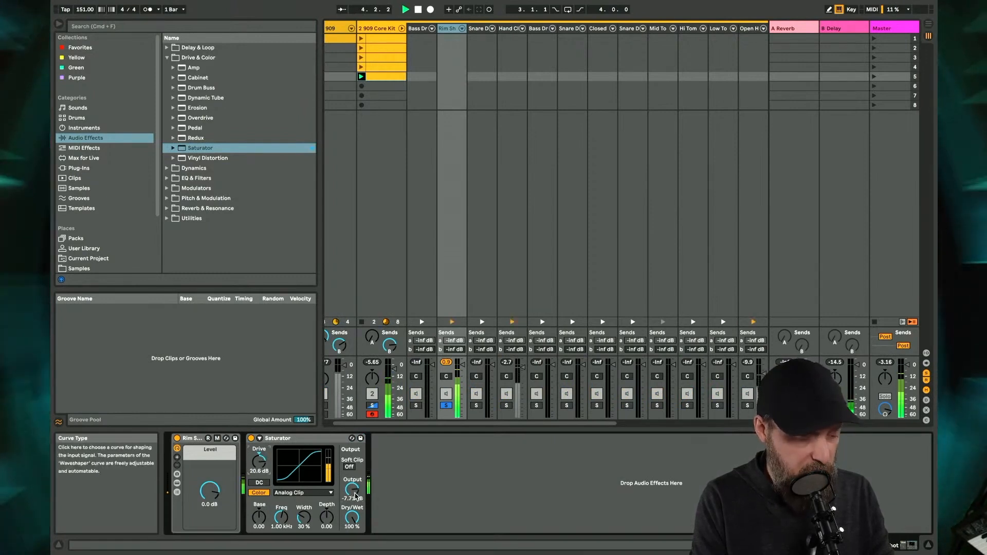
left_click_drag(352, 489, 352, 487)
left_click(447, 406)
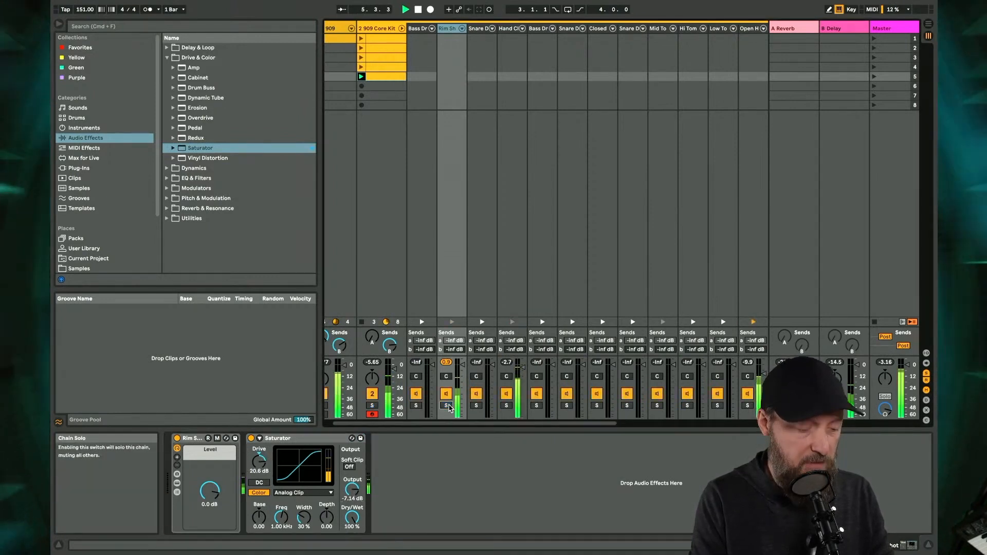
Pan the Rim Shot chain to 15L and the Hand Clap chain to the opposite side
left_click_drag(447, 376, 460, 375)
scroll(451, 376, "right", 2)
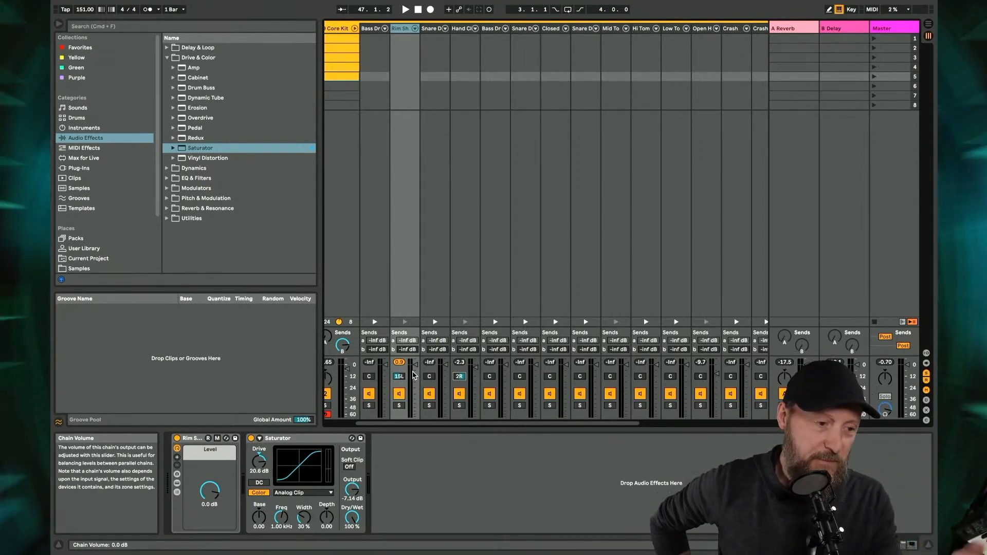
Switch to the browser's promo page, examine the Pitch-Hiker remix list, and return to Ableton Live
key("ctrl+Left")
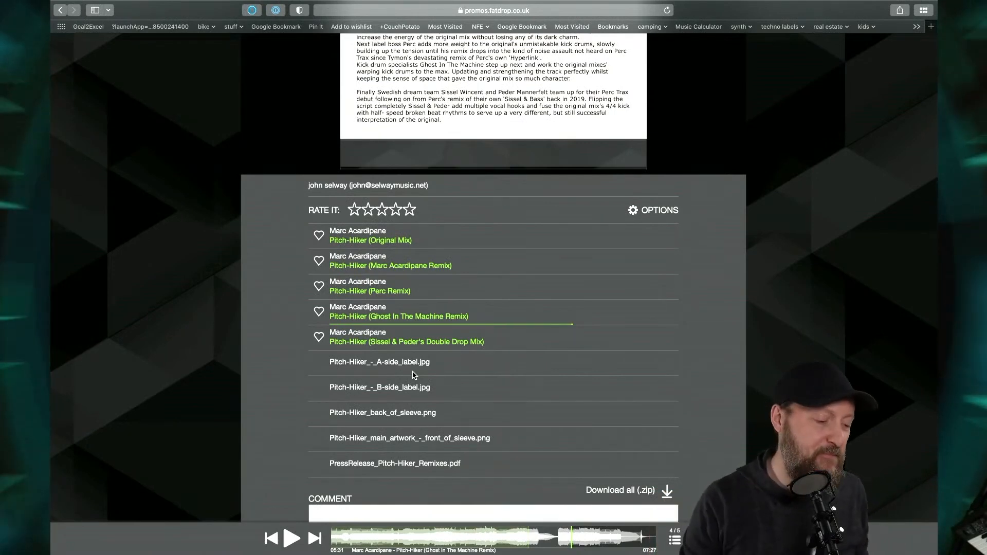
key("ctrl+Right")
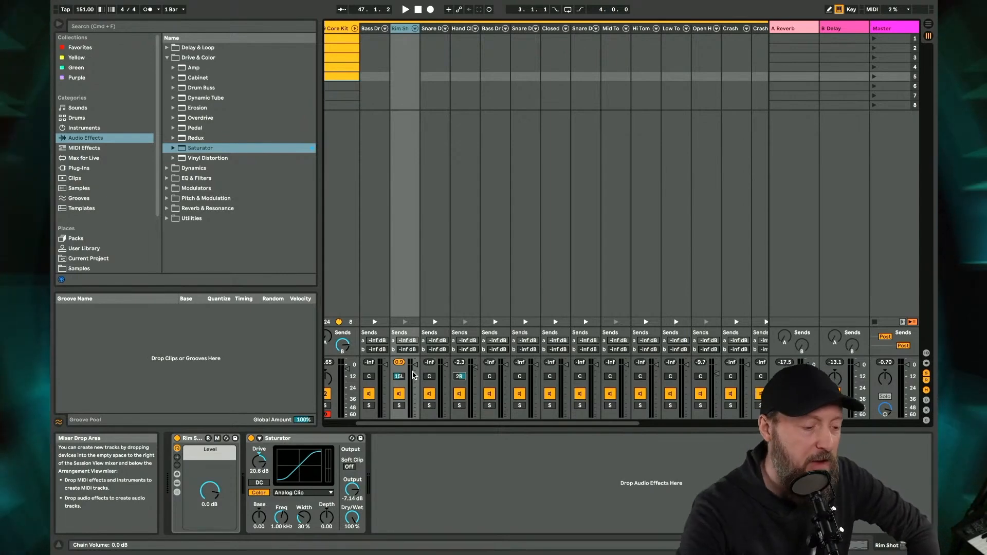
Fold the 909 Core Kit chains and insert a new MIDI track after that track
scroll(419, 274, "left", 3)
left_click(419, 25)
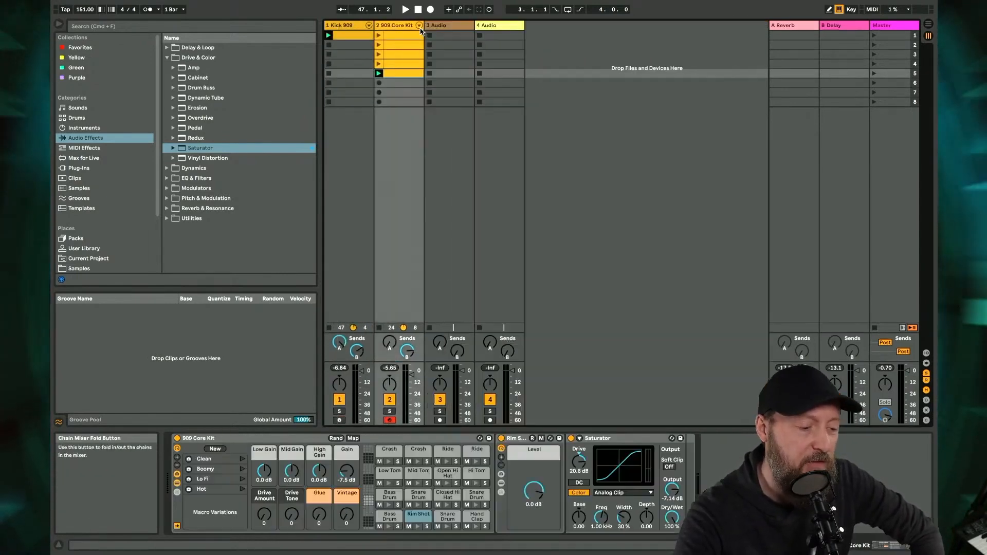
right_click(393, 25)
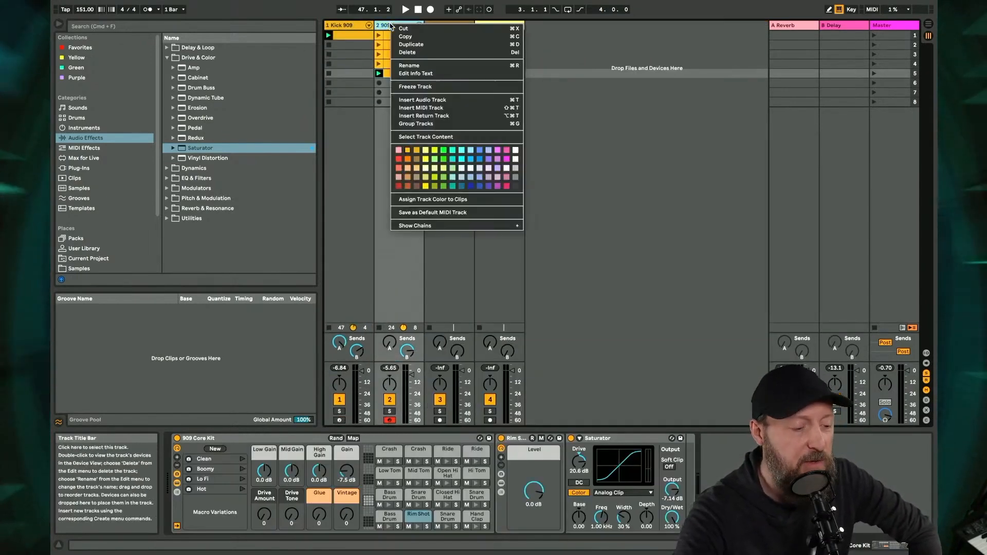
left_click(429, 108)
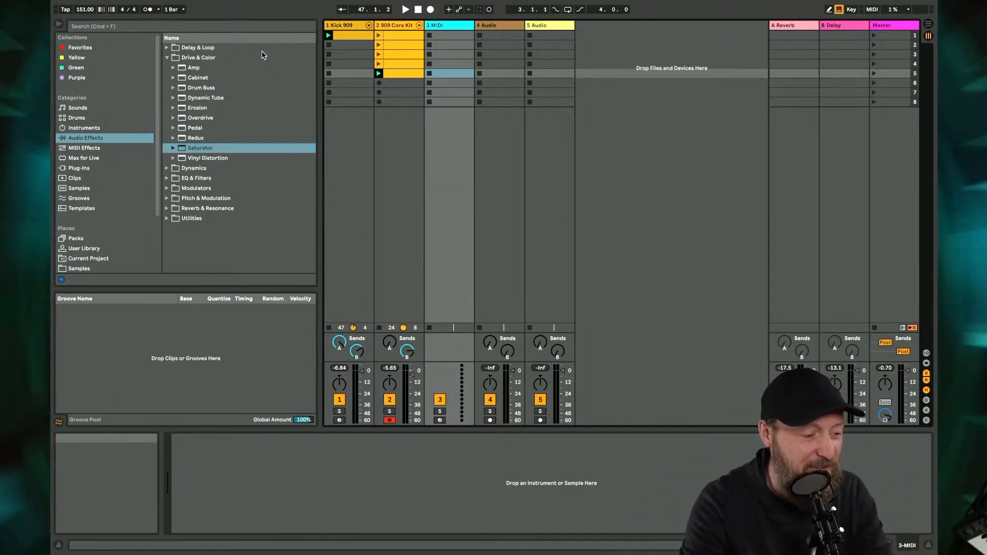
Search the browser for "clave" and audition the Claves 1, Metal Clave-Metal and DrumSynth Default drum presets
left_click(226, 27)
type("clave")
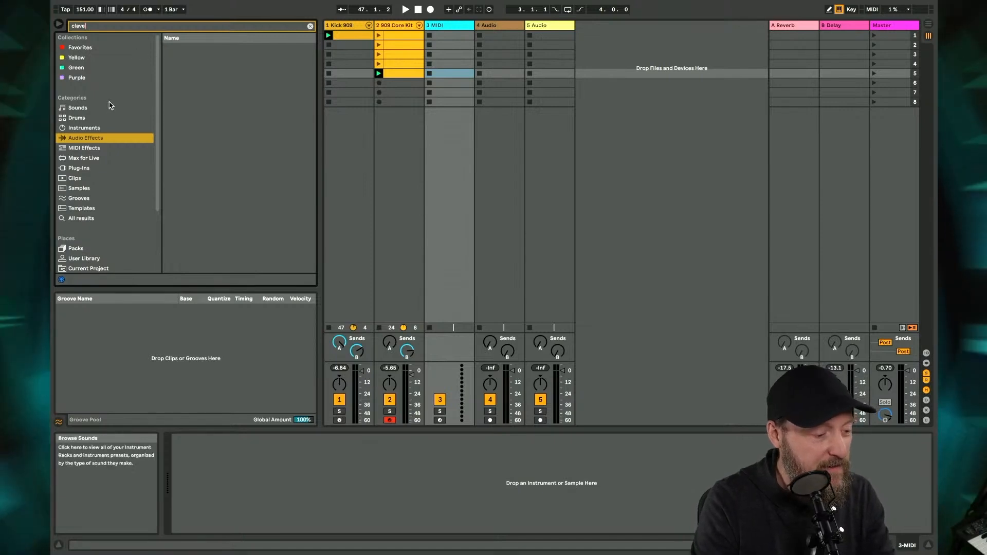
left_click(98, 118)
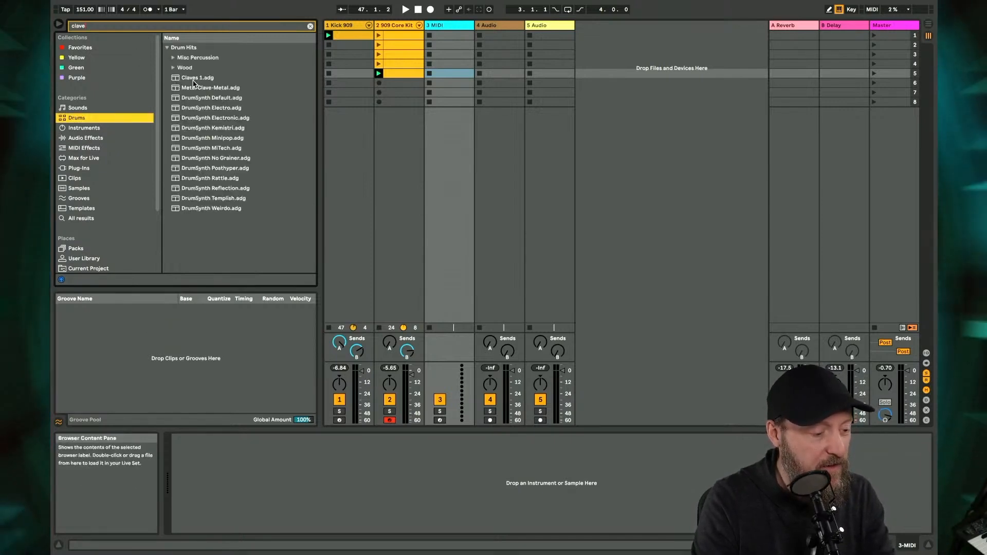
left_click(193, 89)
key("Down")
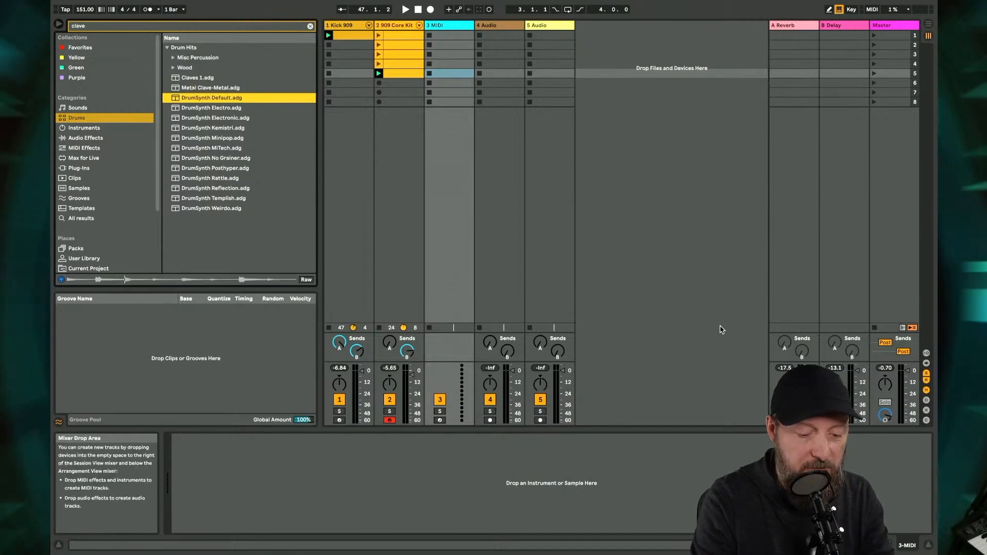
key("Up")
key("Up")
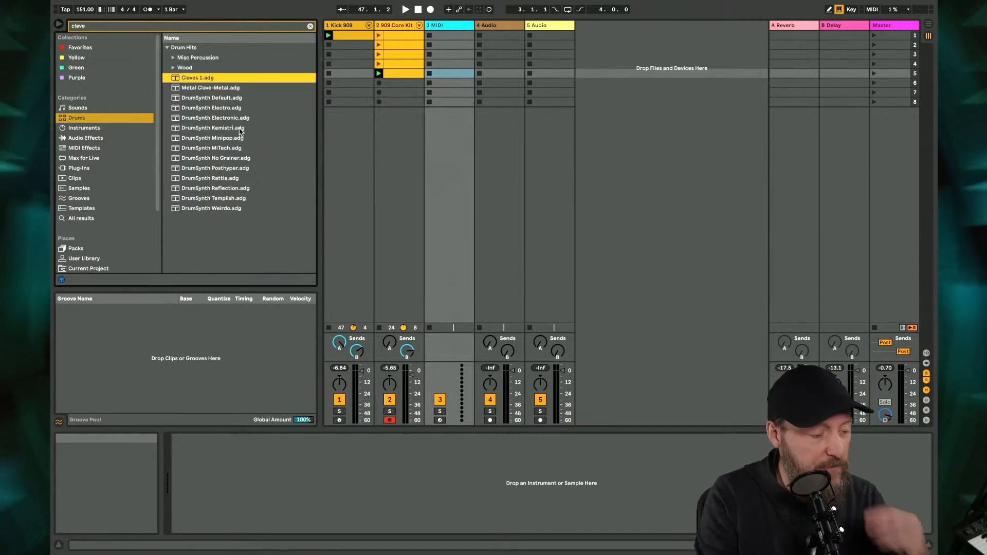
Show the clave samples and audition Clave Electrified 13.aif and Percussion 808 Clave.aif
left_click(78, 188)
left_click(229, 57)
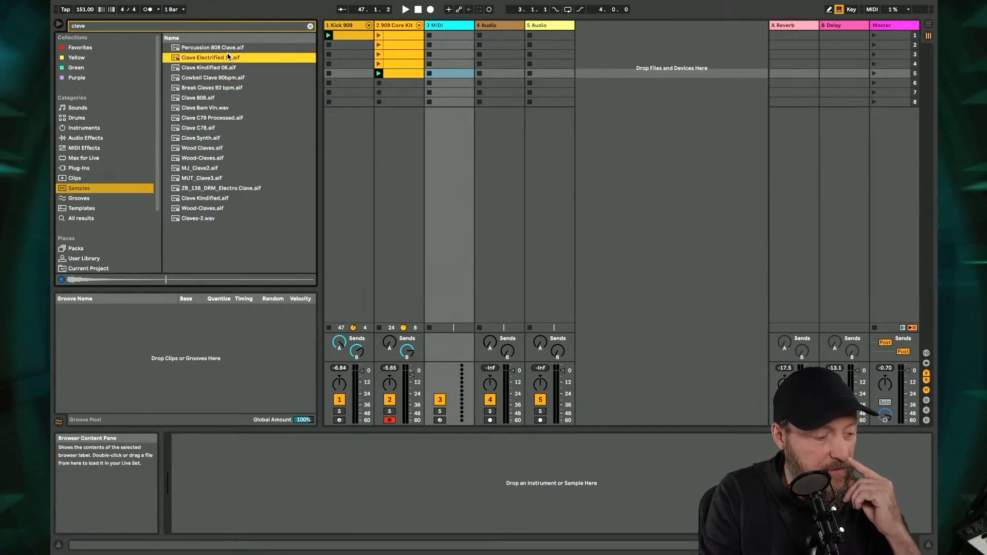
key("Up")
Show the mixer's In/Out section and set the Master track's Cue Out to 5/6
left_click(927, 355)
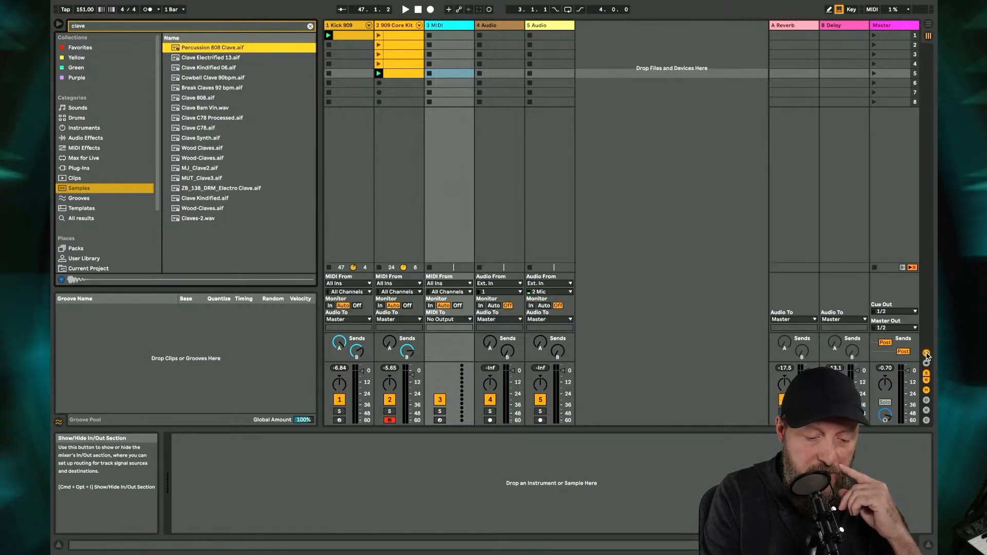
left_click(895, 311)
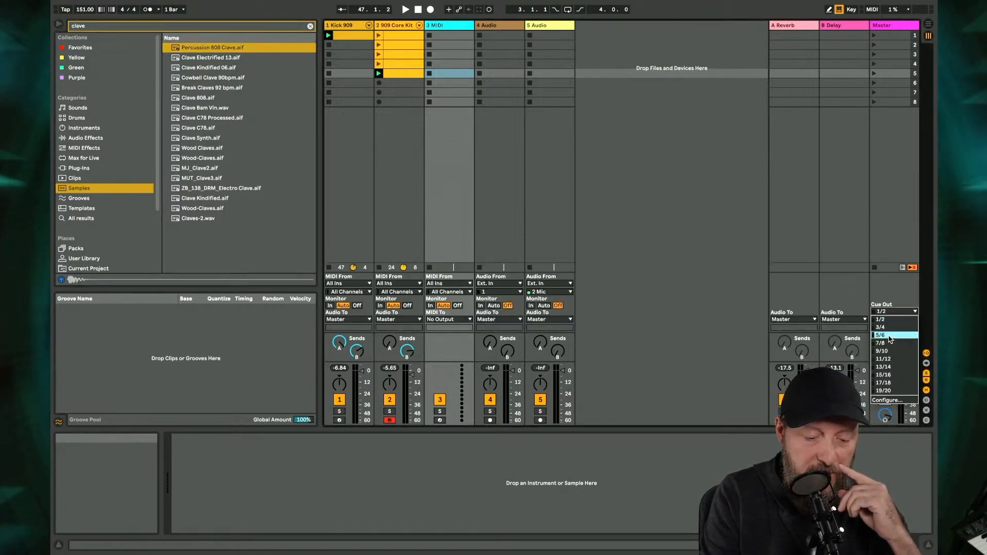
left_click(890, 335)
Audition and compare the Clave Electrified 13, Clave Kindified 06, Cowbell Clave 90bpm and Break Claves 92 bpm samples
left_click(207, 67)
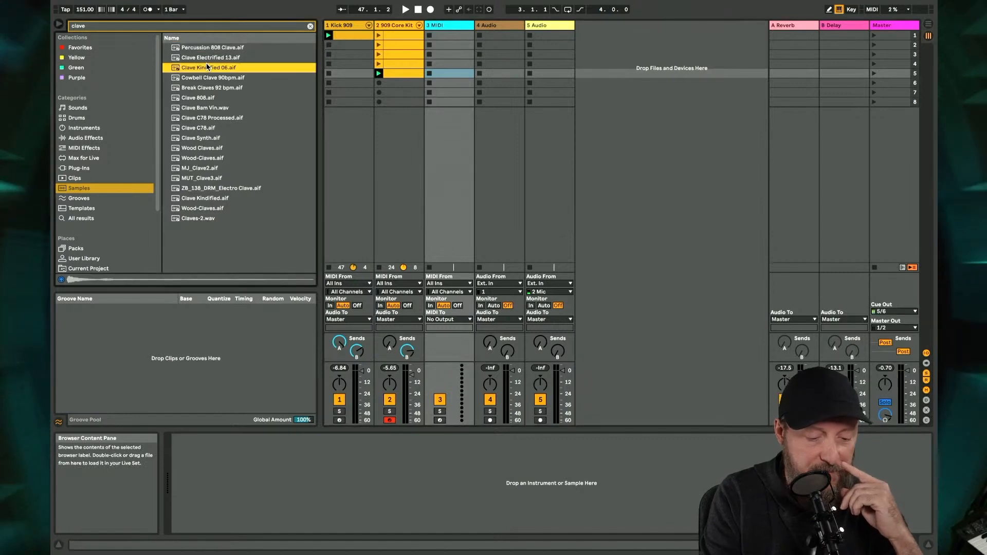
key("Up")
key("Down")
key("Down")
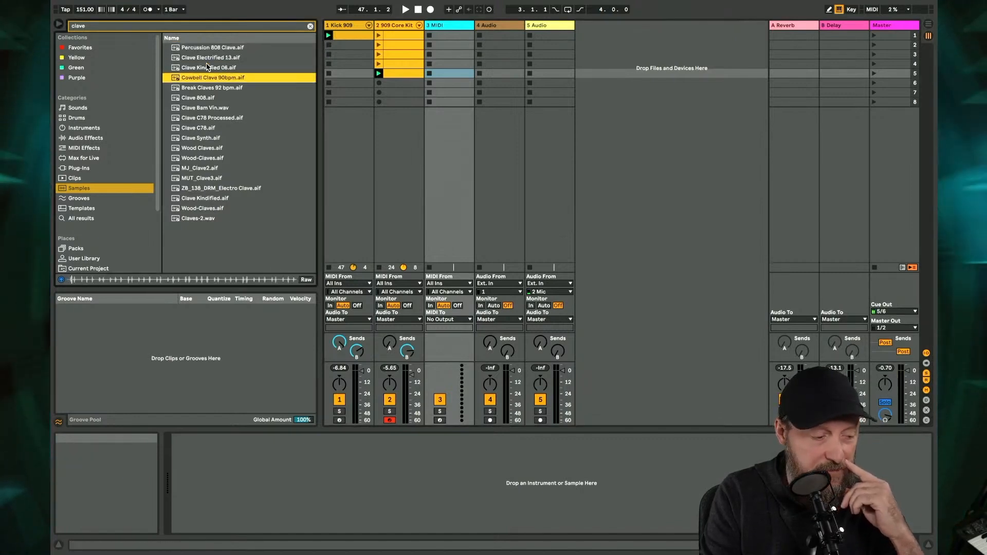
key("Down")
key("Up")
key("Up")
key("Up")
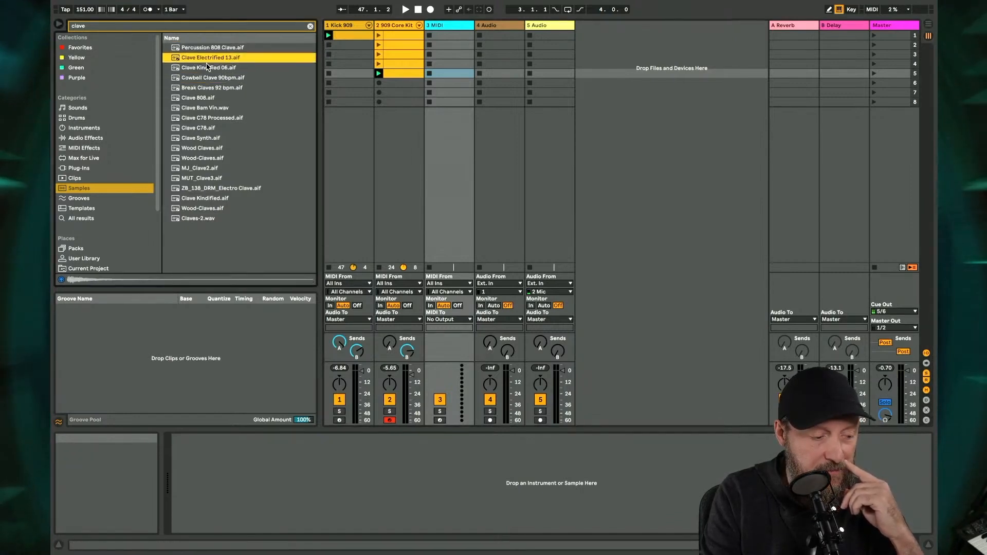
key("Down")
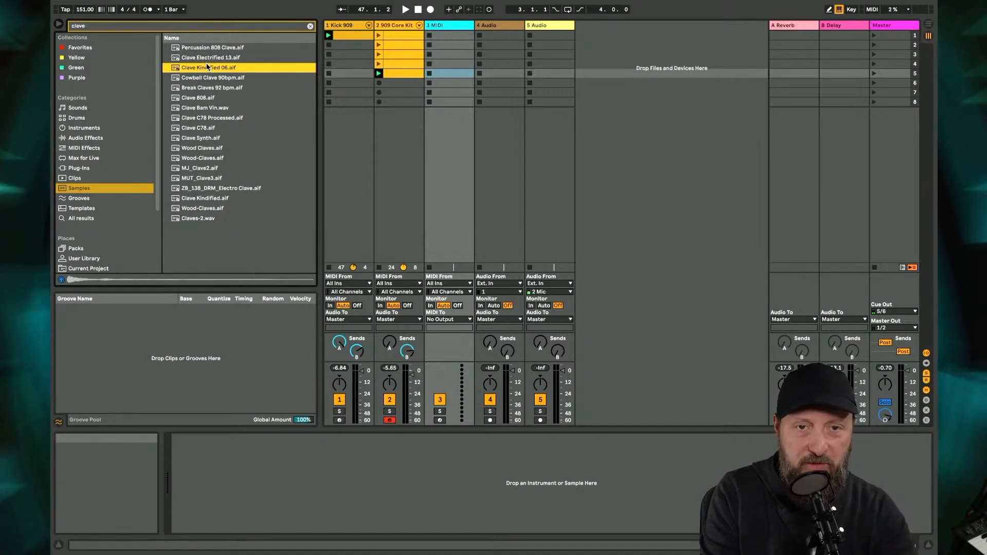
Load Clave Kindified 06.aif as an instrument on the new MIDI track and create a one-bar clip in its first slot
left_click(446, 24)
left_click_drag(180, 68, 272, 472)
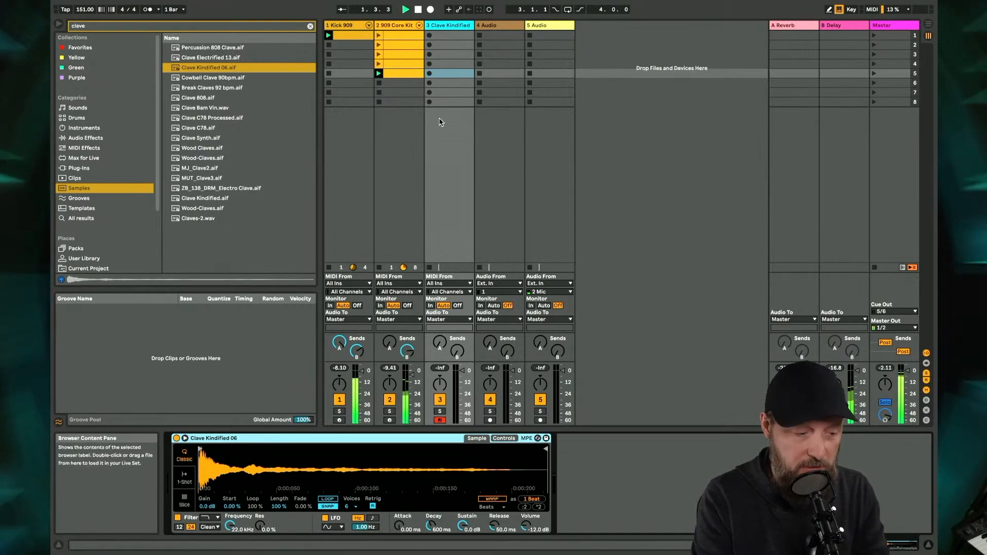
double_click(441, 36)
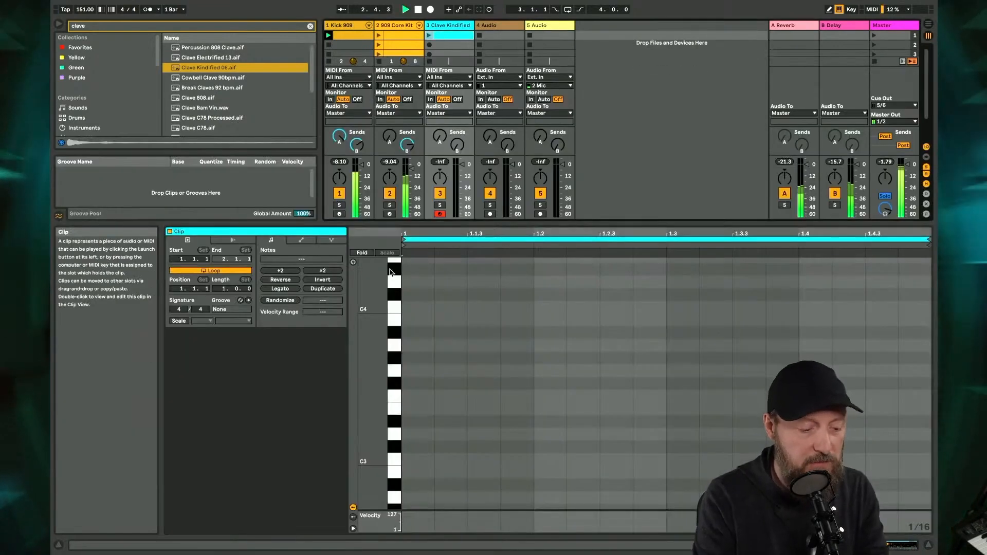
Launch the clave clip and fill its bar with sixteenth notes on C3 at velocity 81
double_click(413, 461)
left_click(429, 35)
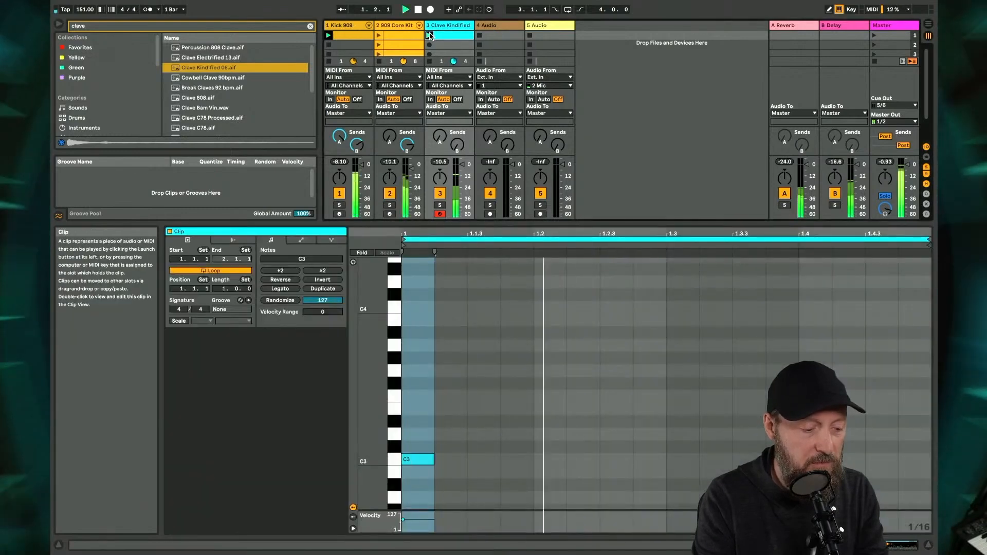
double_click(451, 459)
key("super+d")
key("super+d")
key("super+d")
key("super+d")
key("super+d")
key("super+d")
key("super+d")
key("super+d")
key("super+d")
key("super+d")
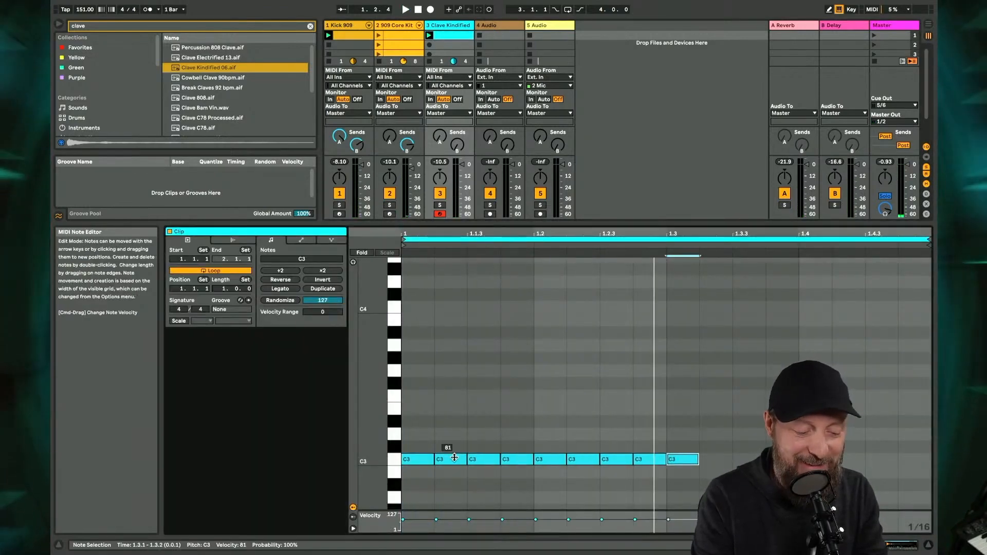
key("super+d")
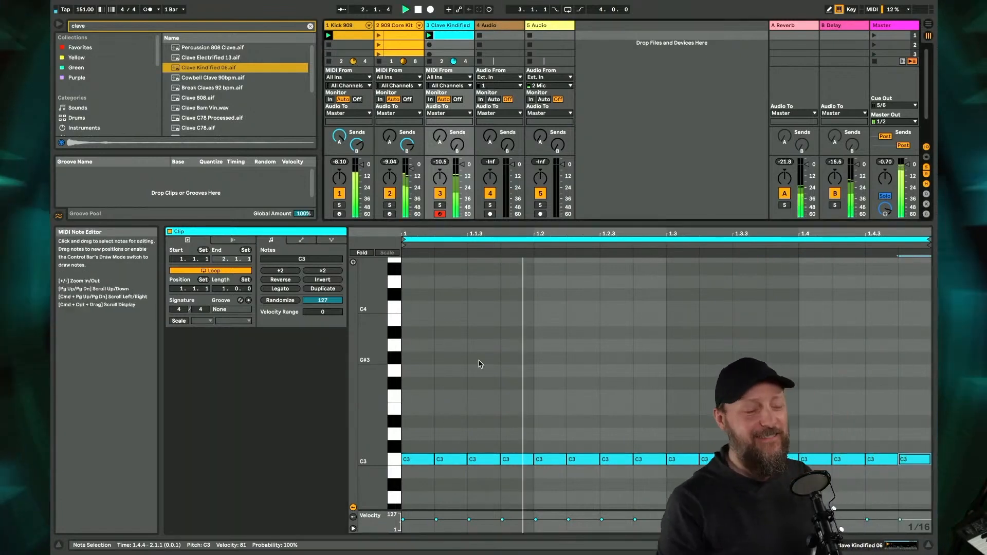
Set the Release of the Clave Kindified 06 instrument to 42.5 s
key("super+a")
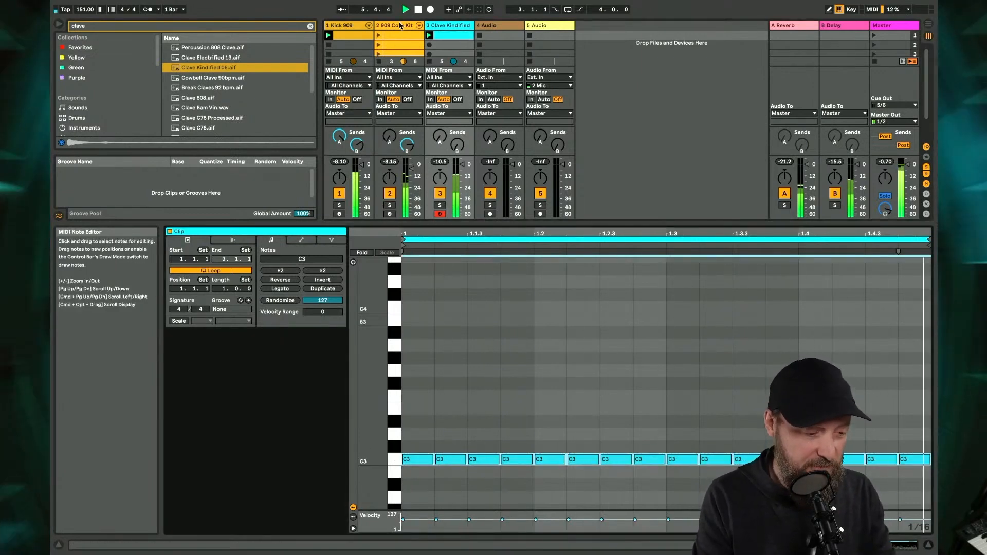
double_click(453, 28)
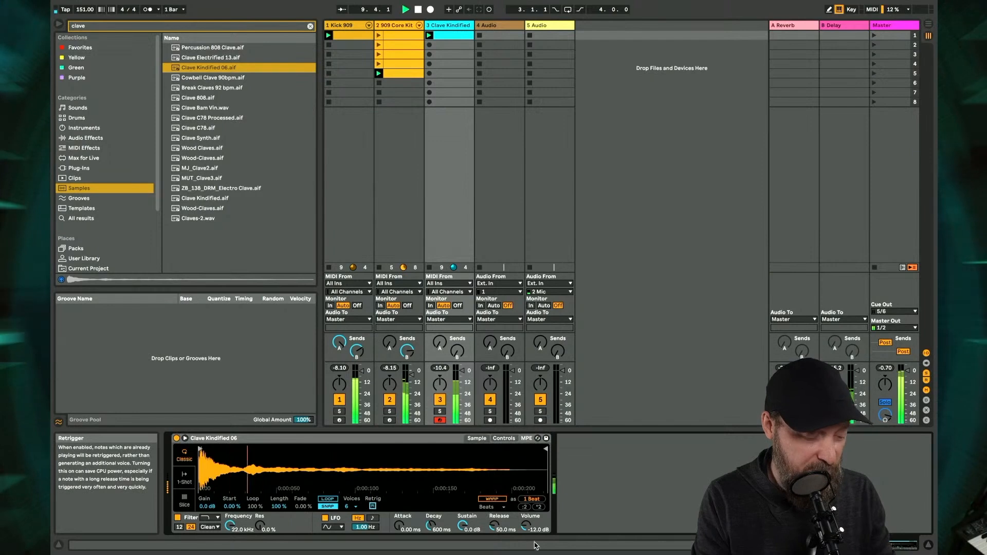
left_click_drag(494, 526, 494, 523)
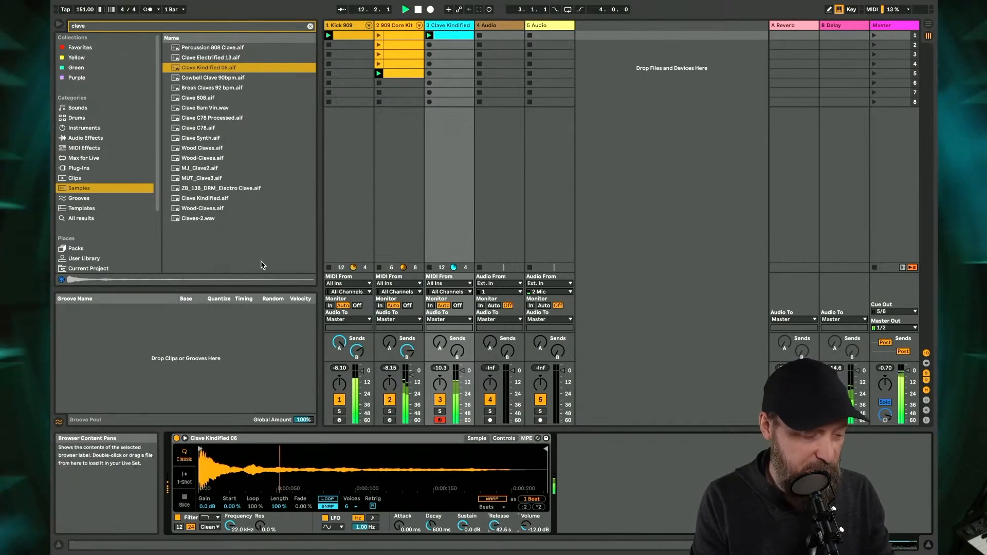
Deactivate the C3 notes at 1.1.2, 1.1.4, 1.2.1, 1.3.2 and 1.3.4 in the clave clip
double_click(447, 35)
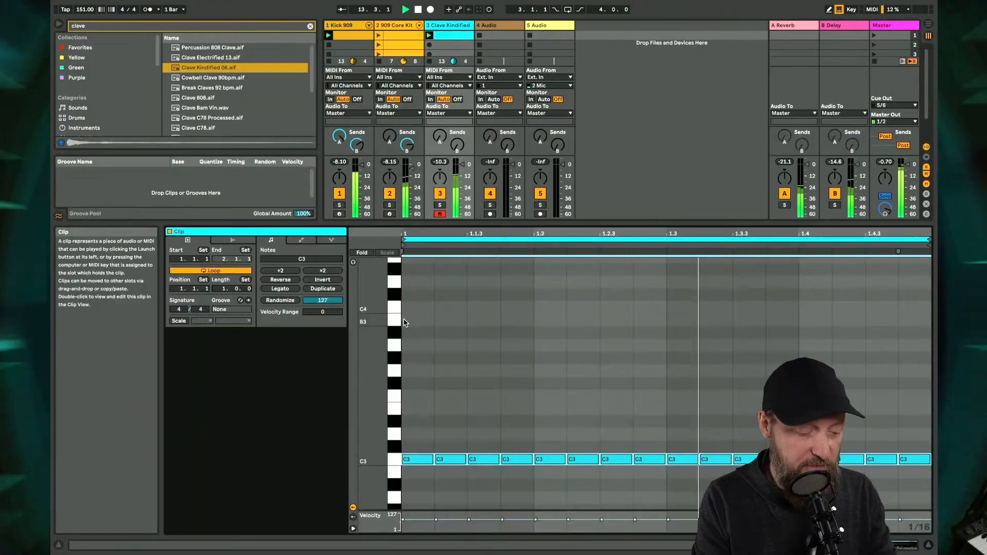
left_click(448, 461)
key("0")
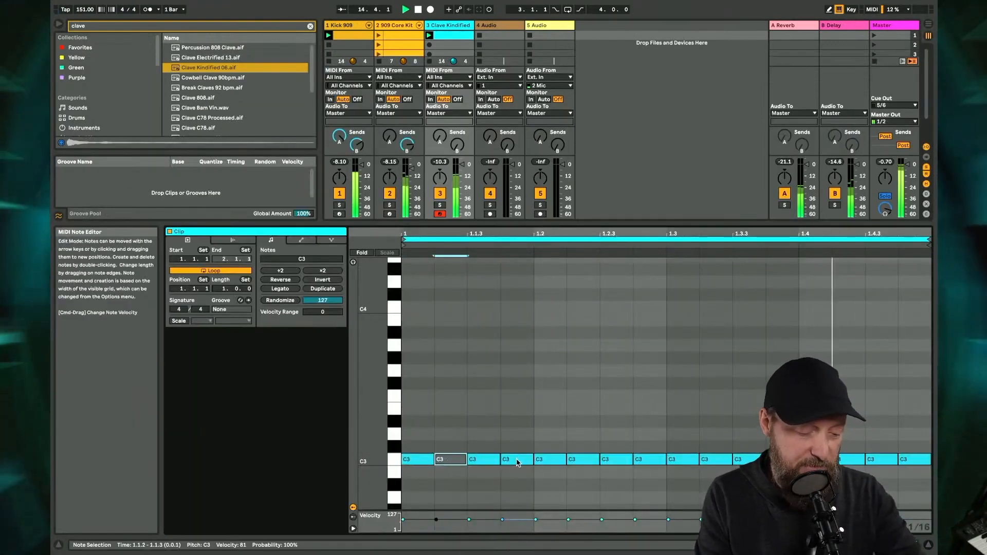
left_click(518, 462)
key("0")
left_click(540, 459)
key("0")
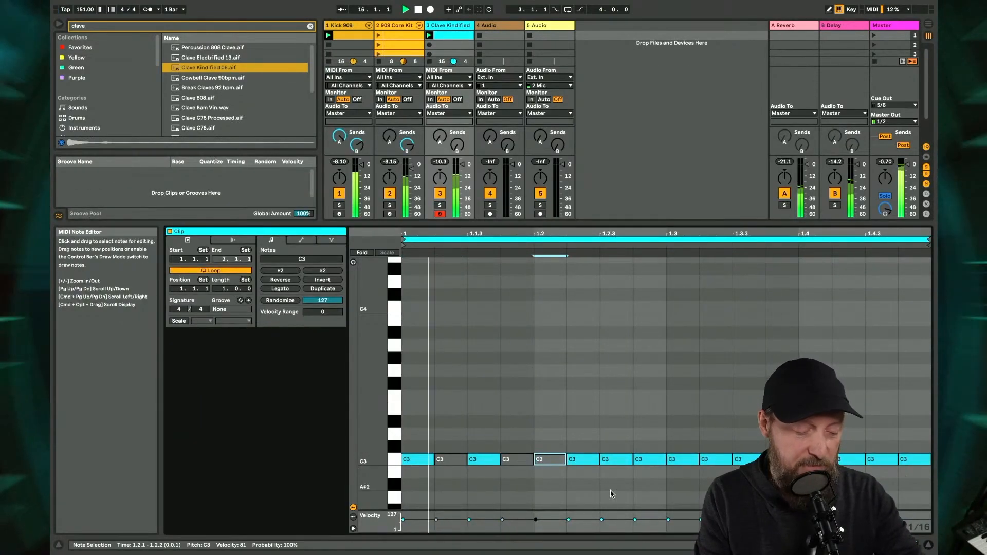
left_click(772, 460)
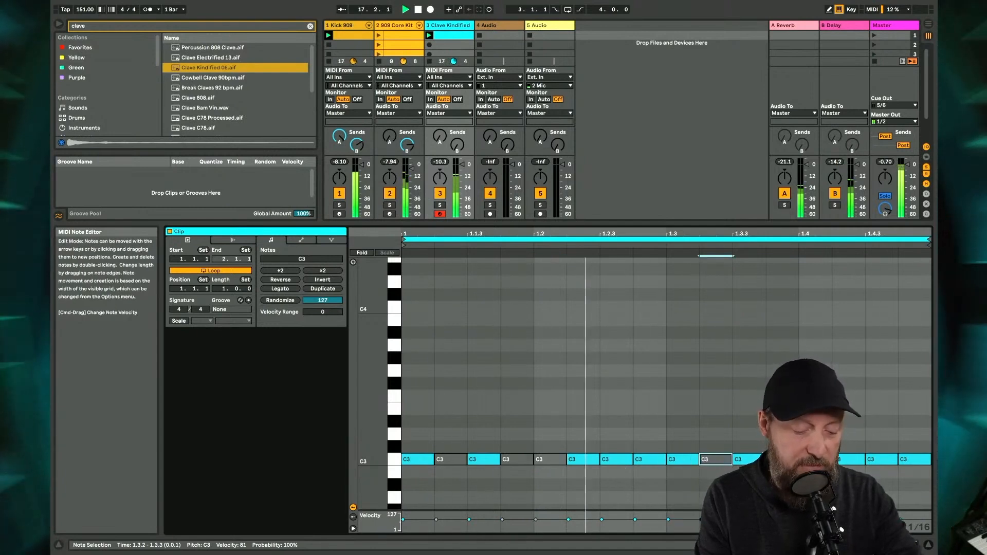
left_click(854, 461)
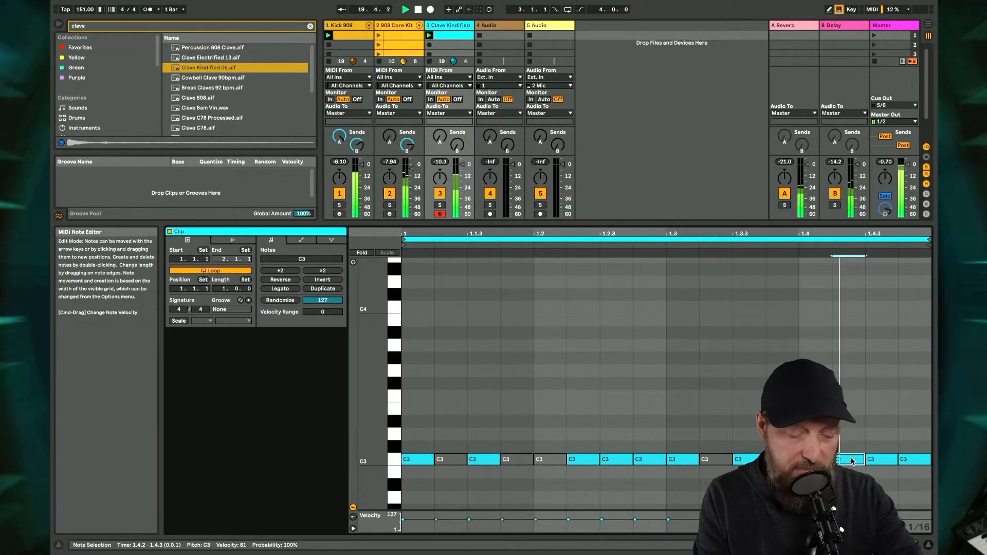
Duplicate the clave pattern to two bars and deactivate its C3 notes at 1.4.1, 1.2.3, 1.4.3 and 2.2.3
left_click(323, 289)
left_click(505, 406)
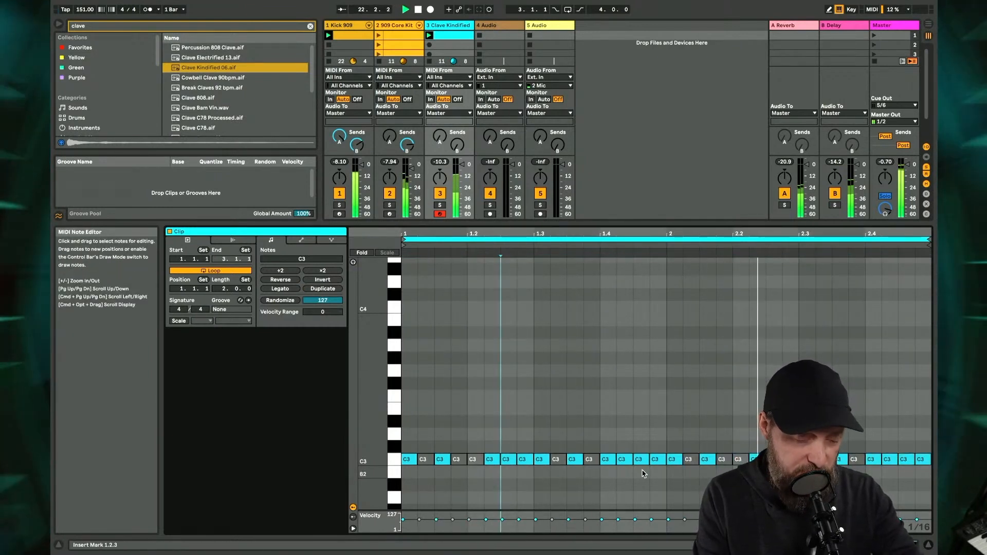
left_click(608, 460)
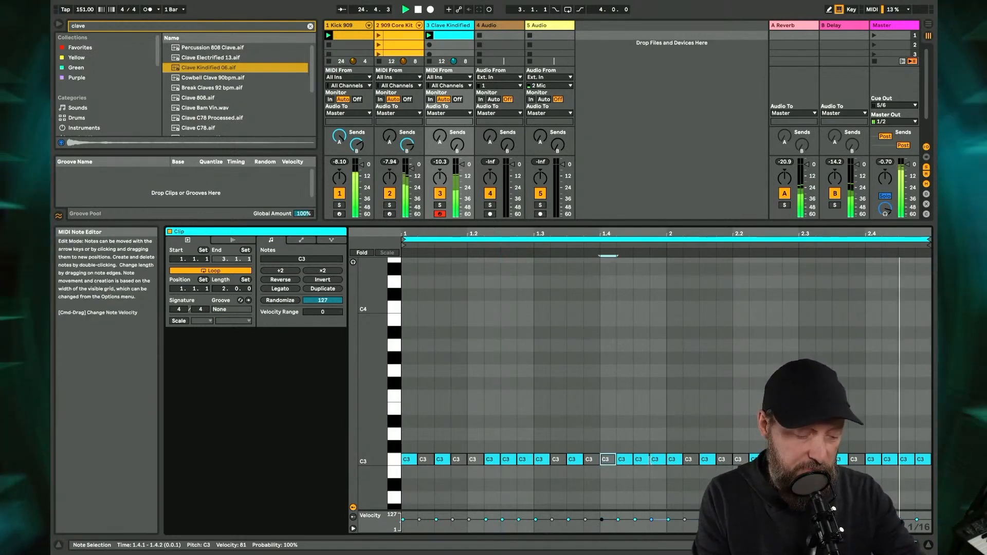
left_click(513, 462)
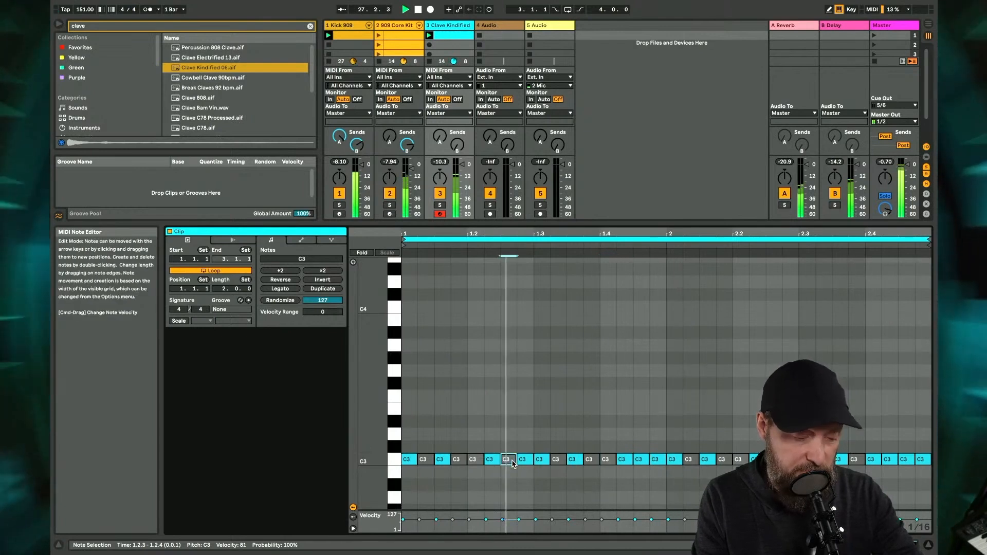
left_click(639, 459)
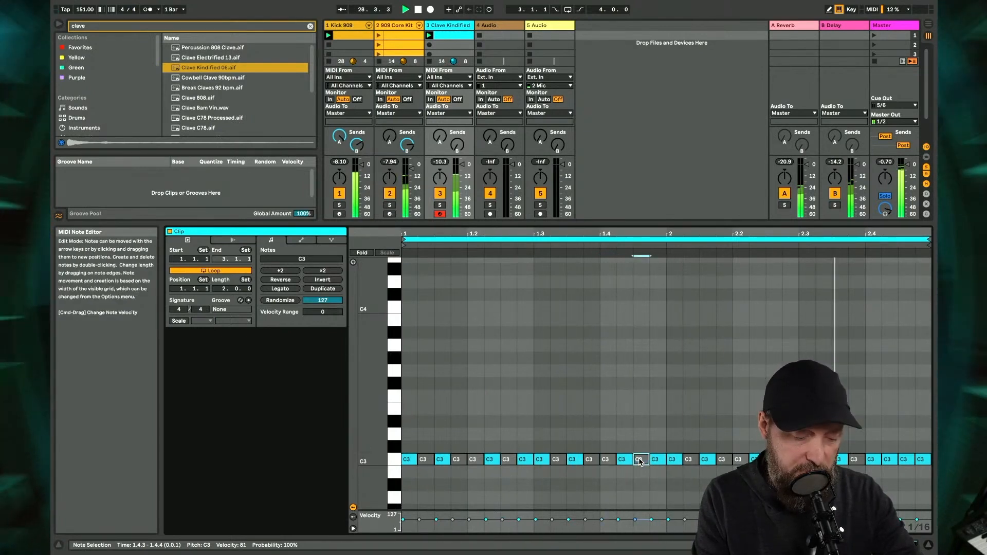
left_click(775, 459)
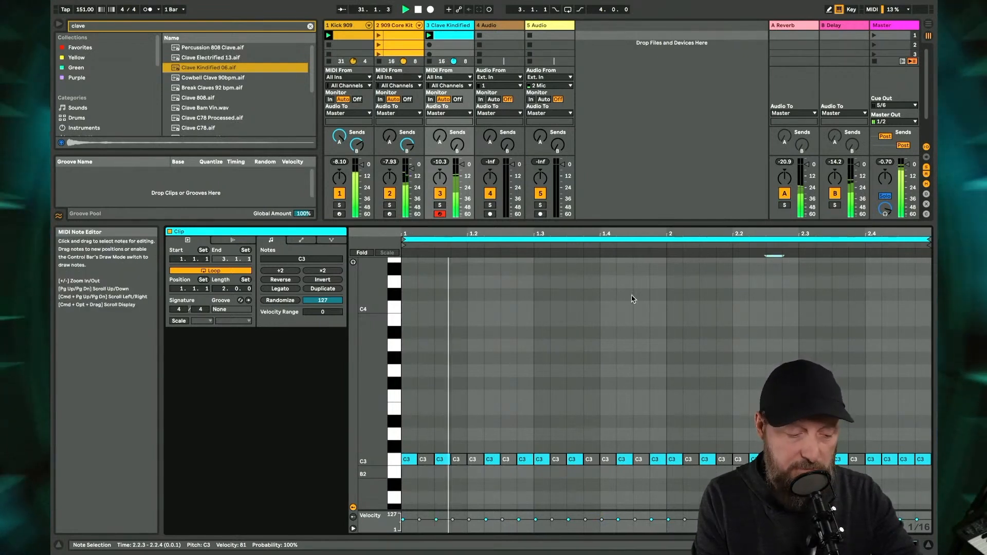
Restart playback to hear the groove with the thinned clave pattern, and stop it
key("m")
key("space")
key("space")
key("space")
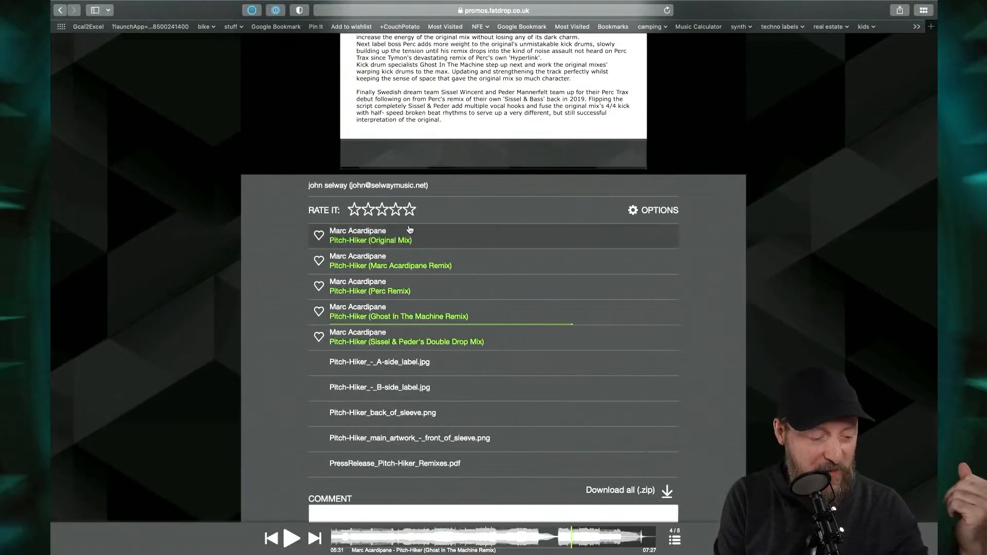
On the promo web page, listen to Pitch-Hiker (Original Mix) up to about 1:23 and skim the release notes
left_click(397, 240)
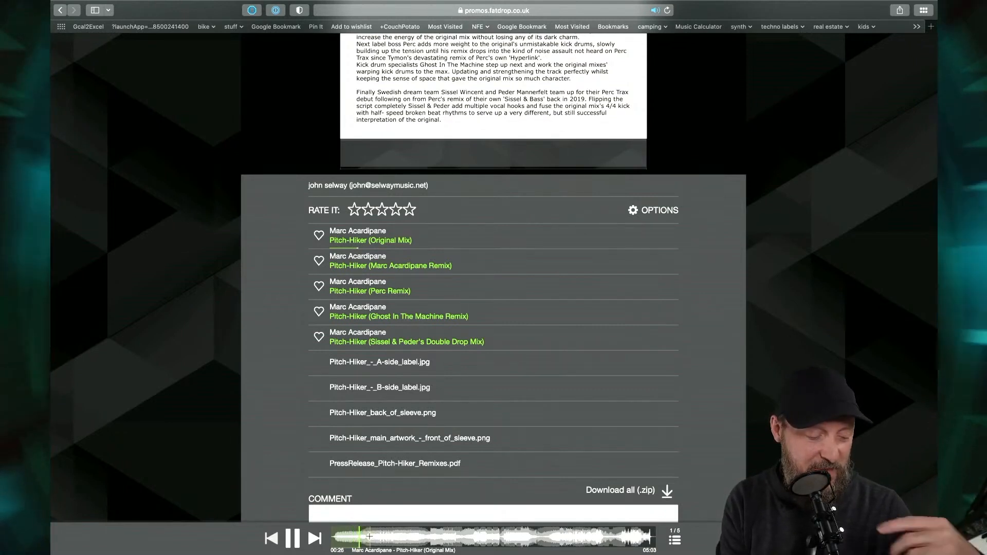
left_click(369, 537)
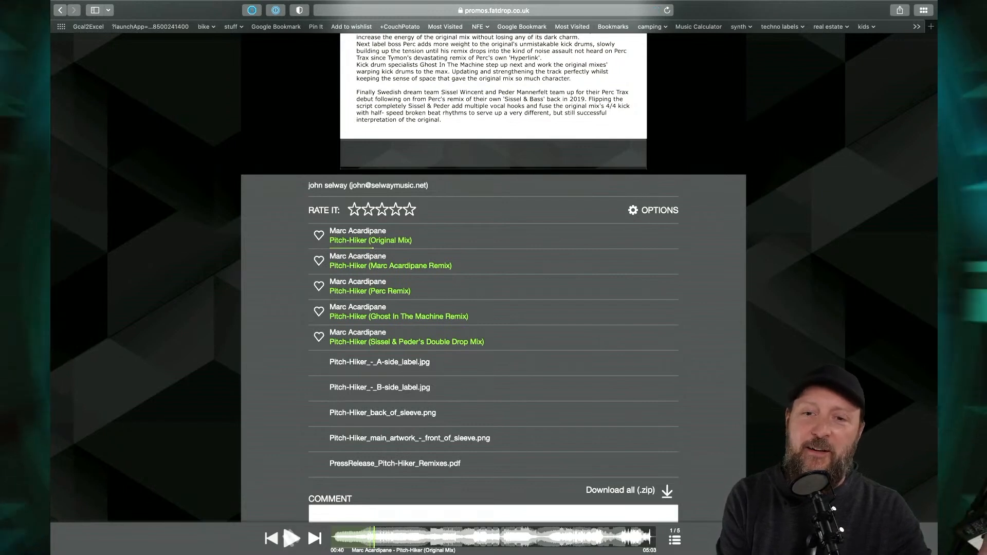
left_click(291, 539)
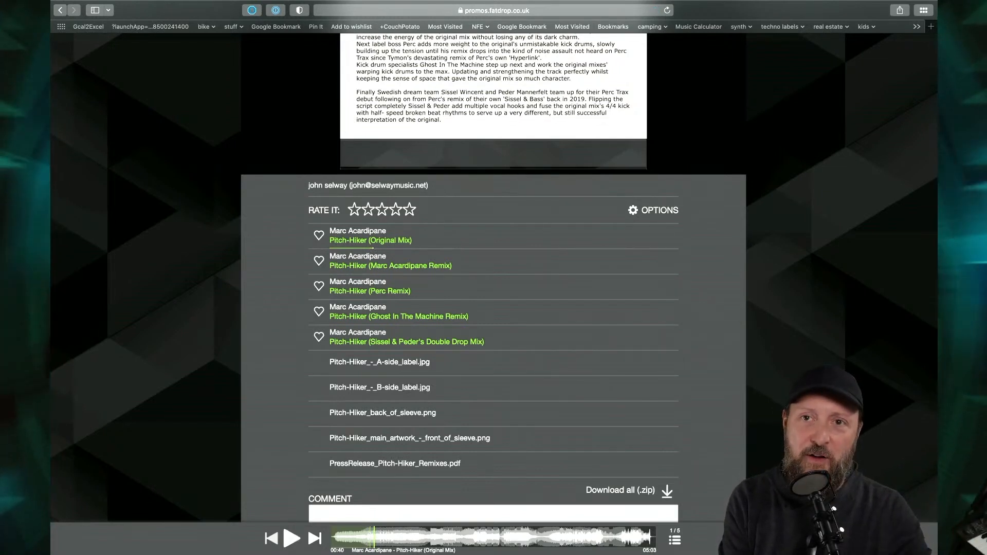
left_click(419, 540)
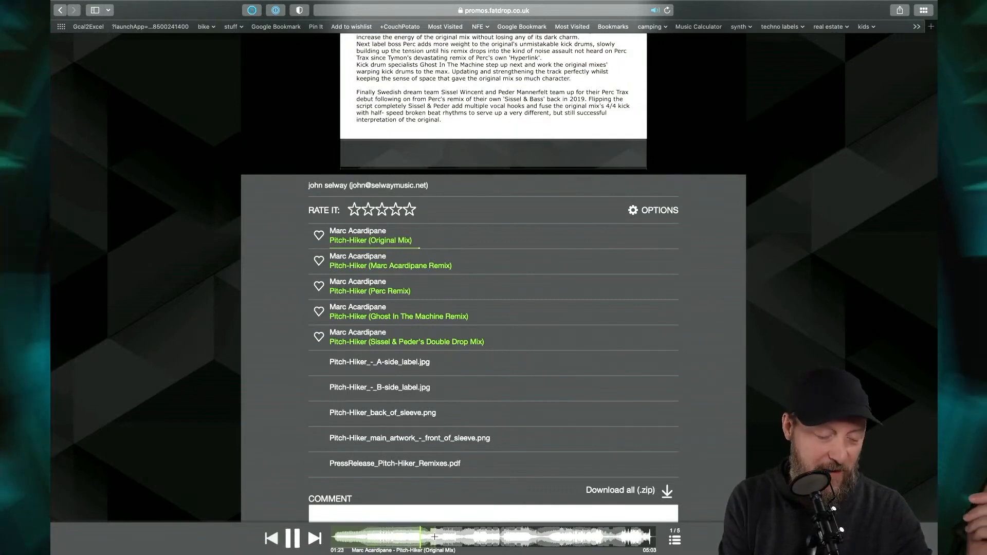
key("space")
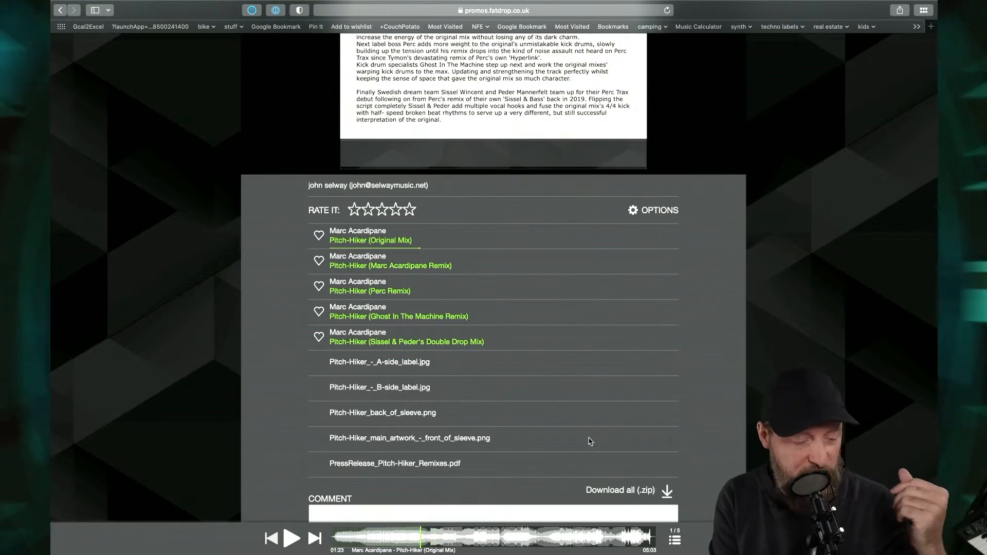
scroll(641, 407, "up", 10)
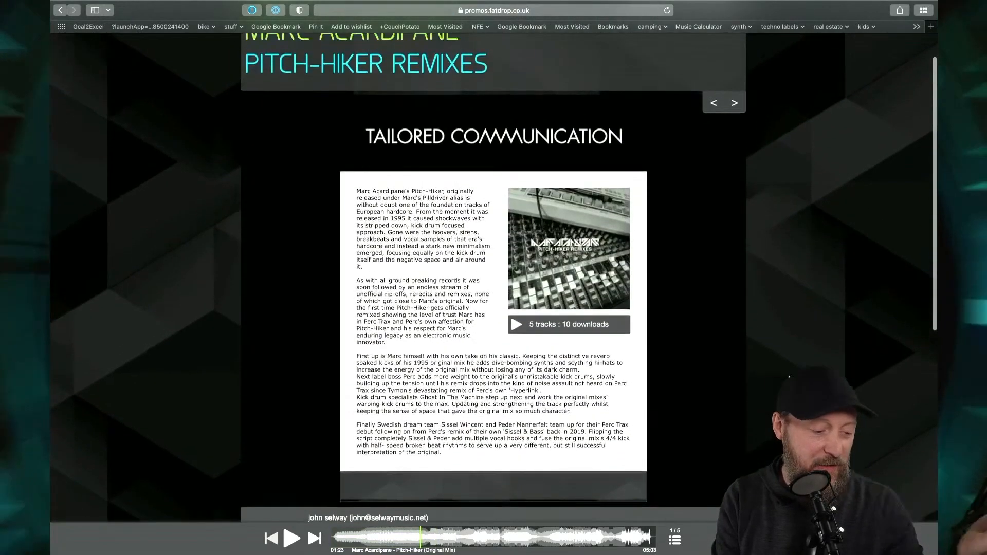
scroll(790, 373, "up", 2)
scroll(790, 373, "down", 10)
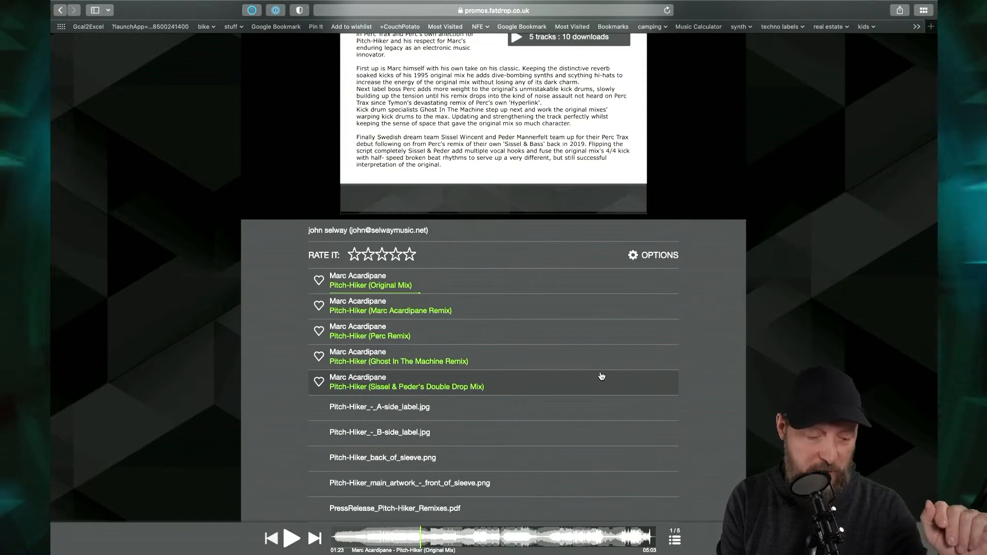
Switch back to Ableton Live, disarm the Clave Kindified track and solo it during playback
key("ctrl+Right")
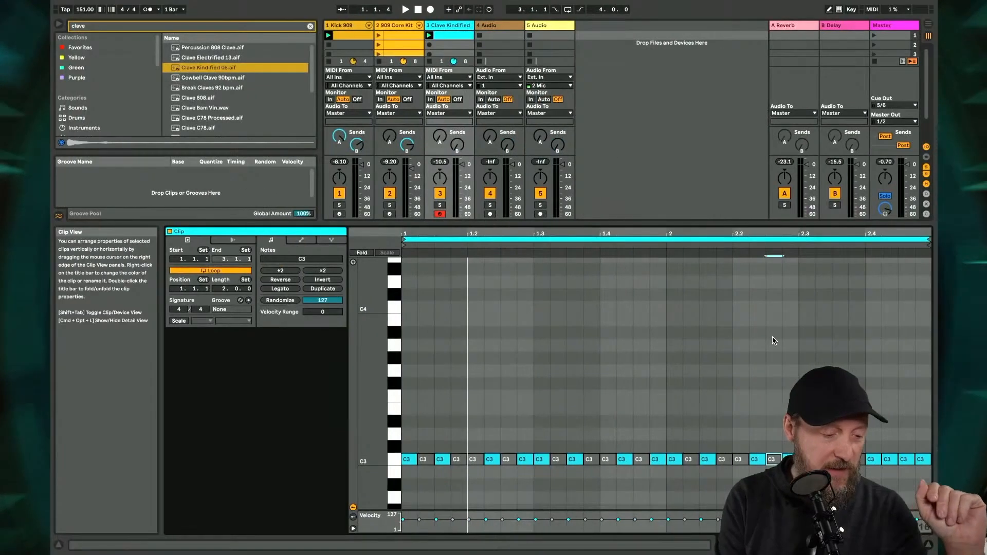
left_click(439, 213)
key("space")
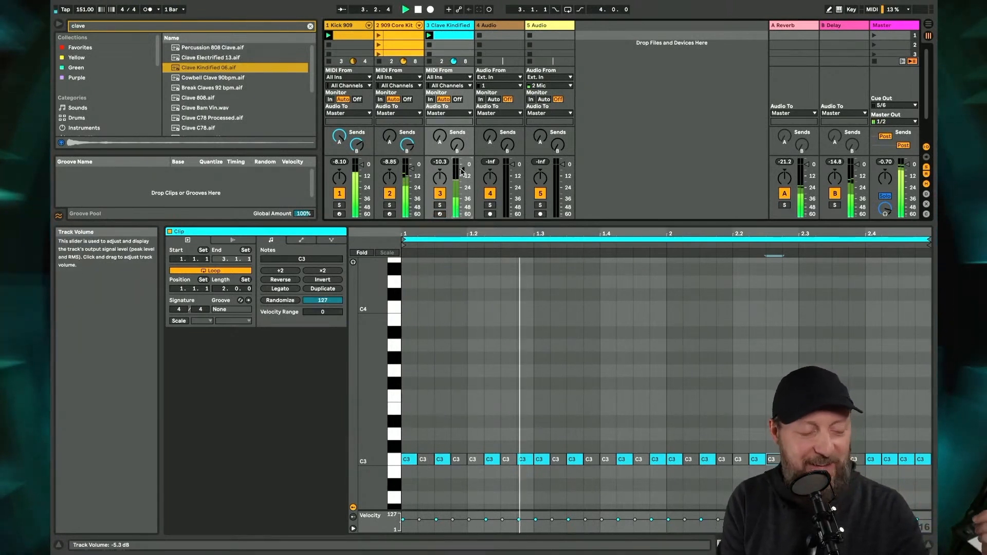
left_click(440, 205)
Add Overdrive to the clave track and set its bandpass filter to 2.21 kHz with a bandwidth of 3.69
double_click(452, 28)
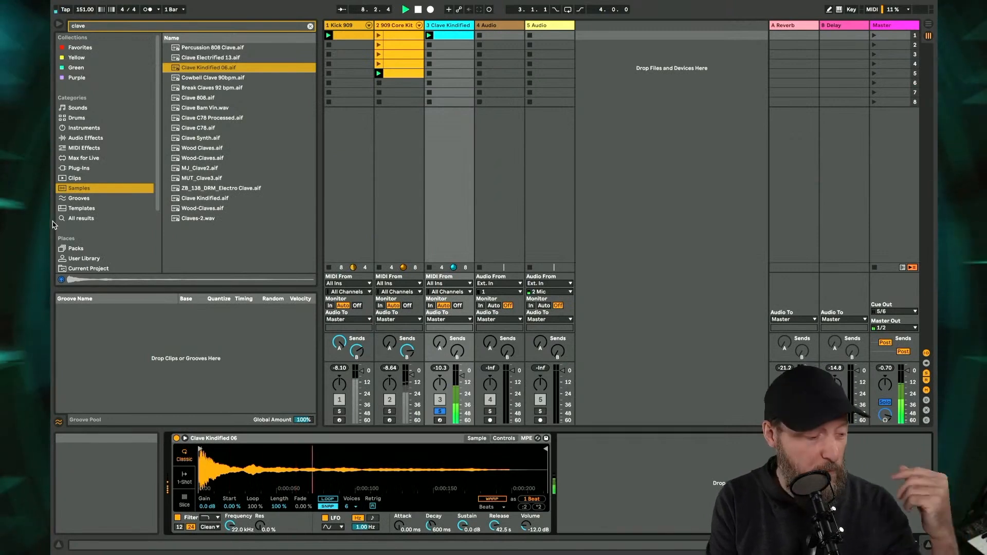
left_click(310, 26)
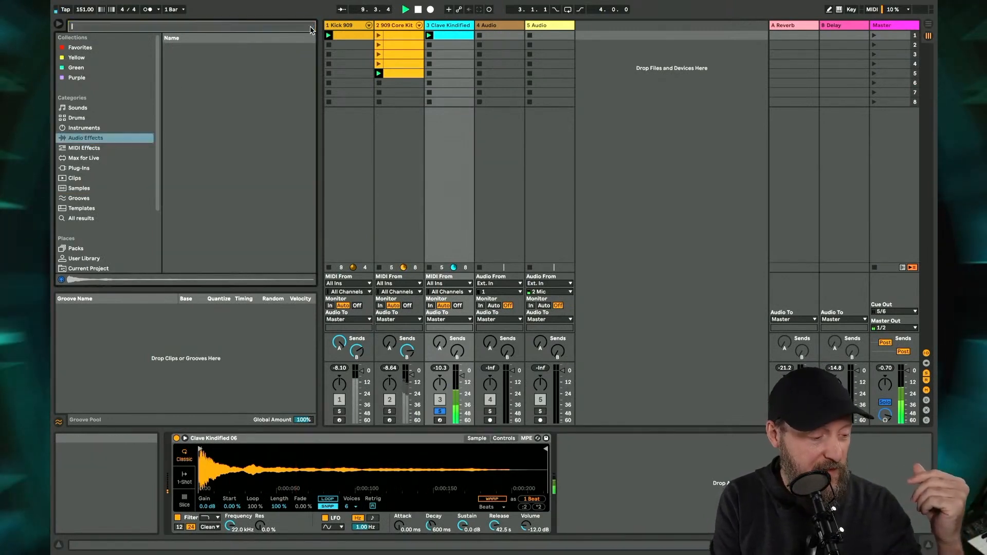
left_click(183, 117)
left_click_drag(614, 475, 592, 465)
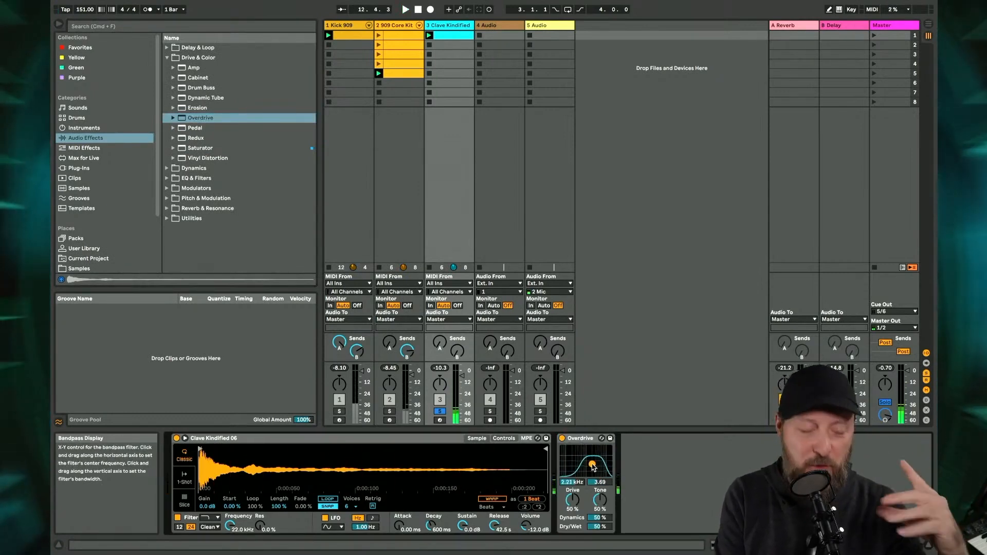
Add Saturator after Overdrive with its output at -6.00 dB and its drive at 1.71 dB
double_click(201, 149)
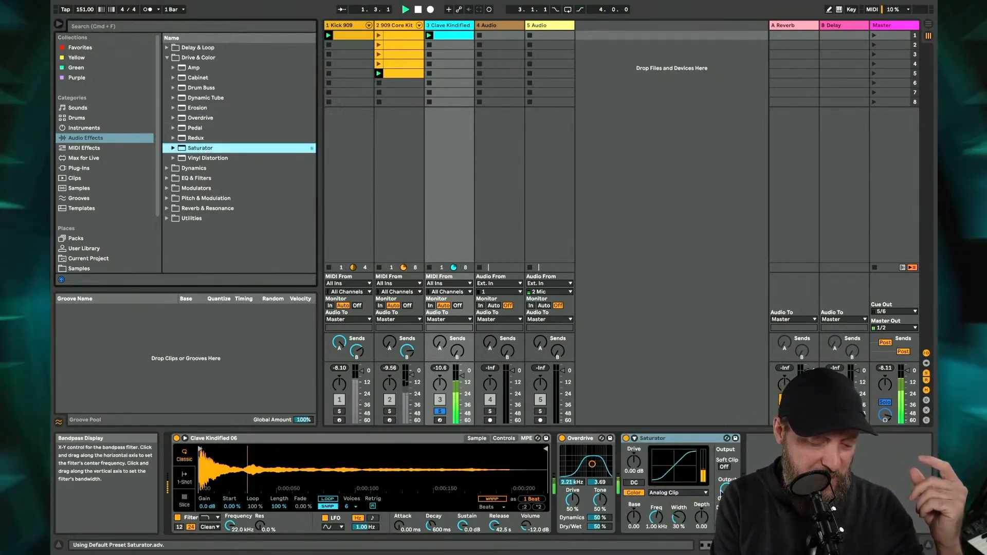
left_click_drag(726, 489, 726, 495)
left_click_drag(634, 462, 634, 455)
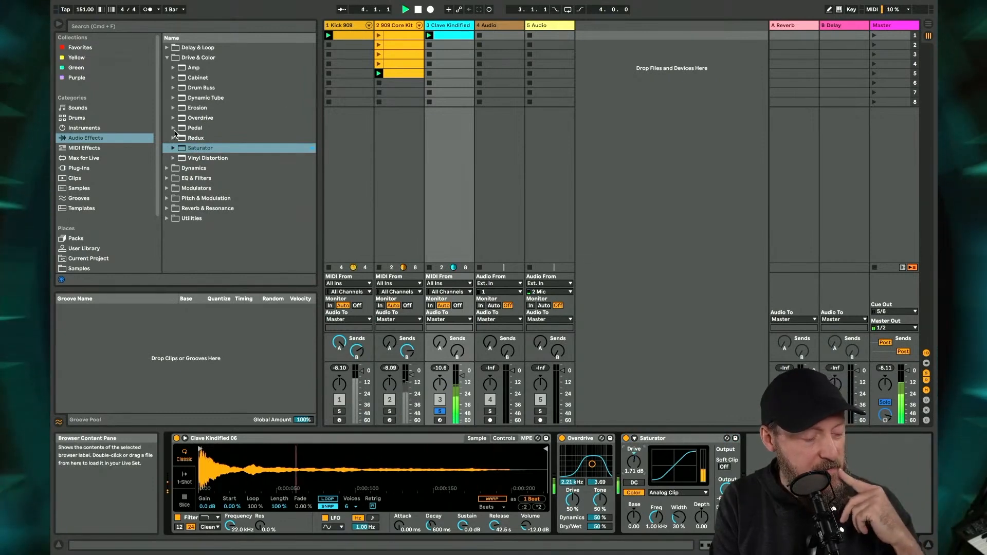
Look through the audio effect categories, including Modulators, EQ & Filters and Reverb & Resonance, for another clave effect
left_click(196, 169)
key("Down")
key("Down")
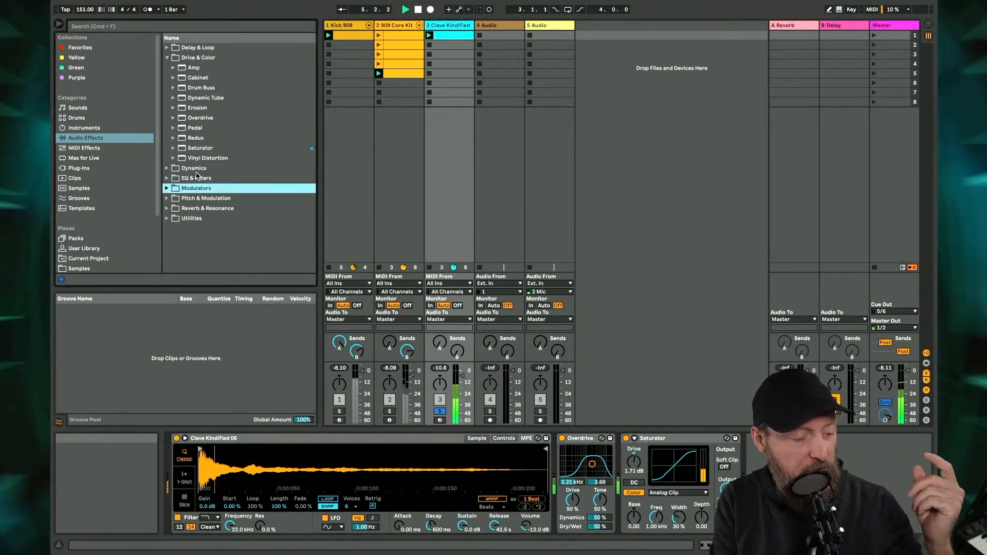
key("Right")
key("Up")
key("Left")
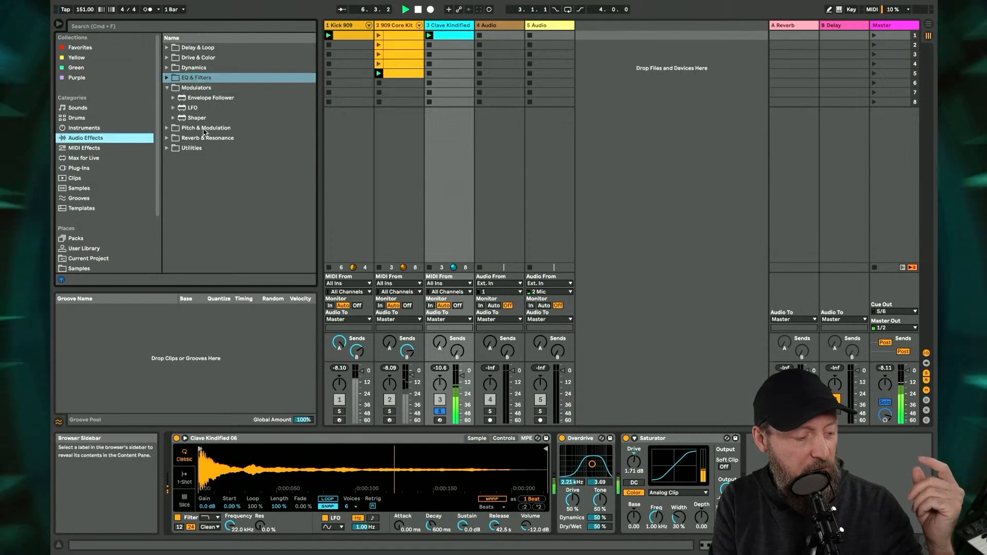
left_click(204, 91)
key("Left")
key("Down")
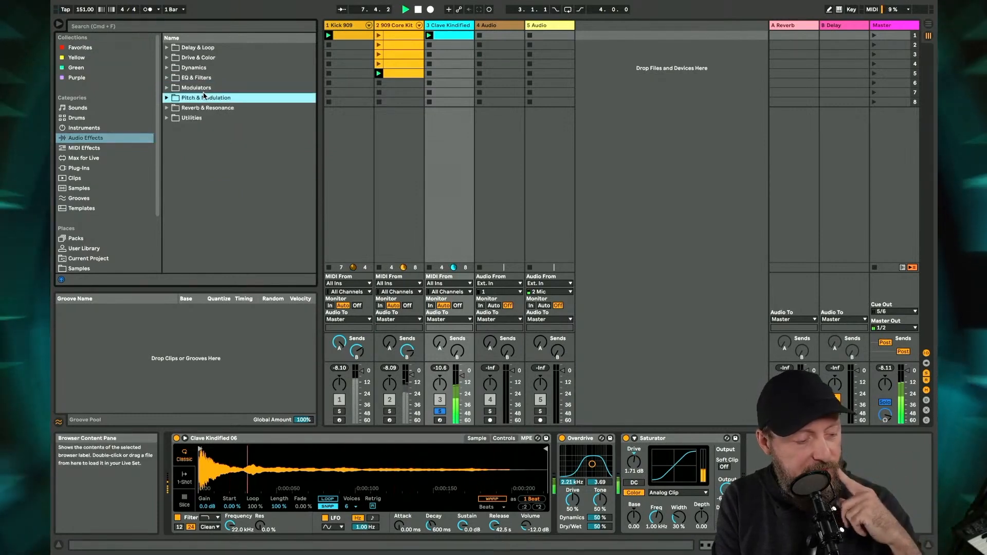
key("Up")
key("Up")
key("Up")
key("Up")
key("Down")
key("Down")
key("Down")
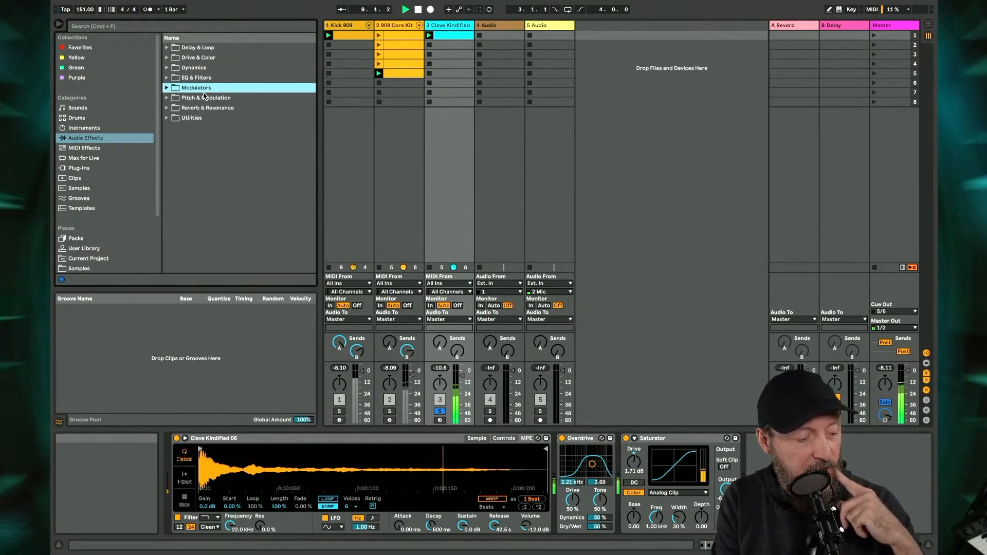
key("Up")
key("Down")
key("Down")
key("Down")
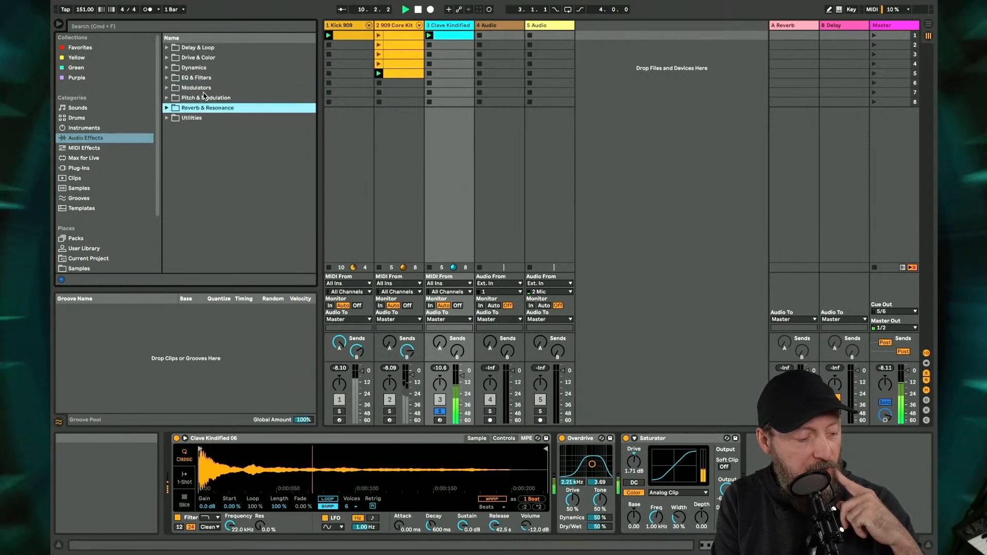
Add Chorus-Ensemble from the Pitch & Modulation effects after Saturator on the clave track
key("Up")
key("Right")
key("Down")
key("Down")
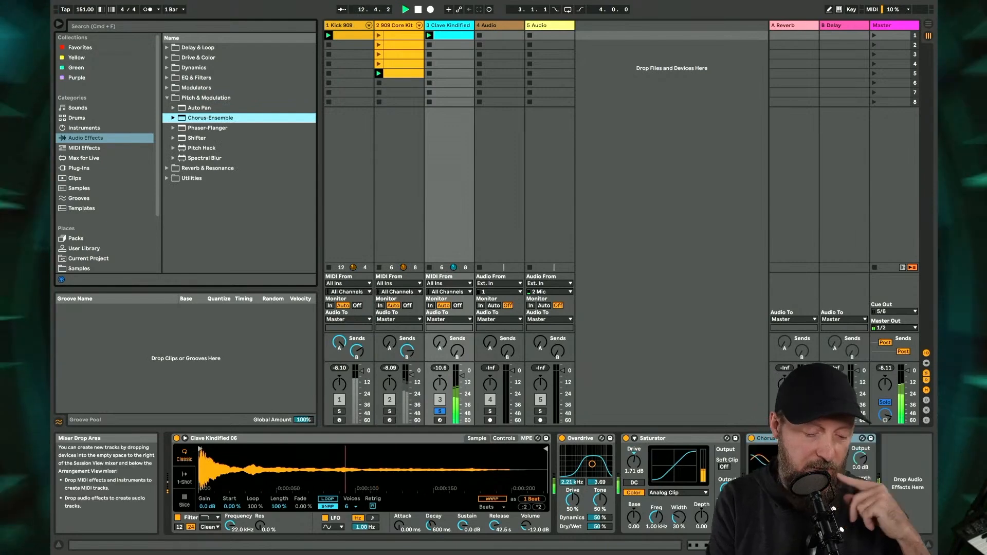
key("Return")
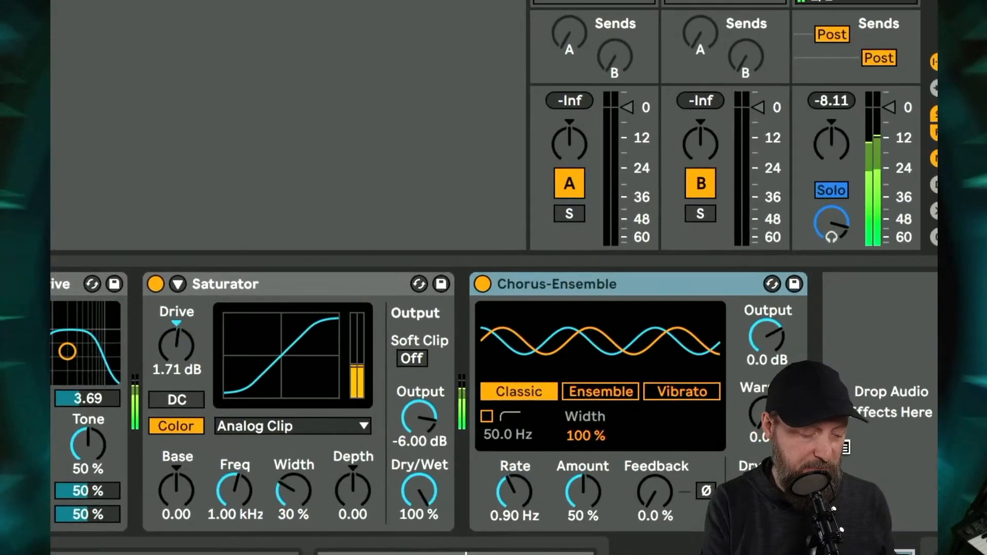
Set Chorus-Ensemble's rate to 5.33 Hz on the clave track and adjust its amount and feedback
left_click_drag(592, 481, 591, 447)
left_click_drag(522, 488, 523, 490)
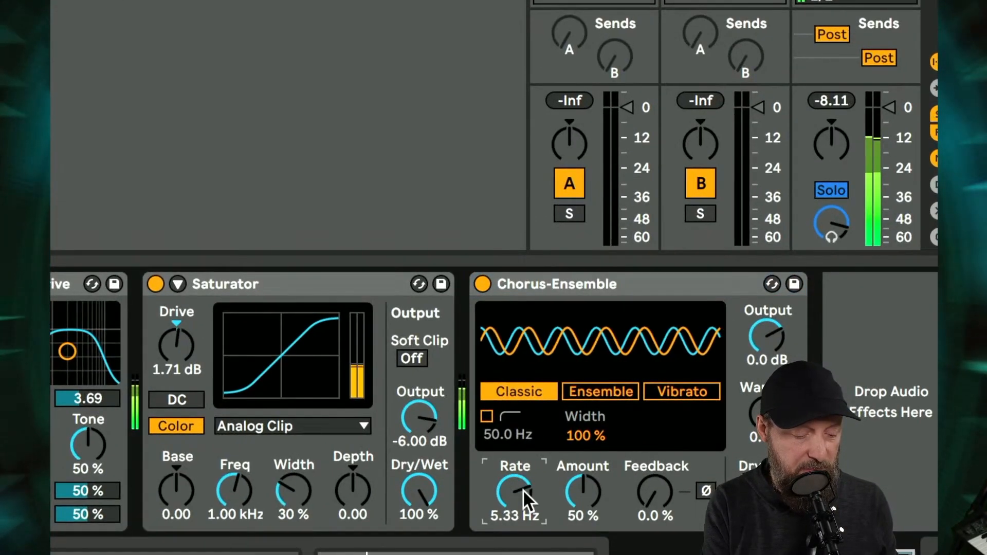
mouse_move(642, 496)
left_mouse_down()
mouse_move(642, 463)
mouse_move(655, 493)
left_mouse_up()
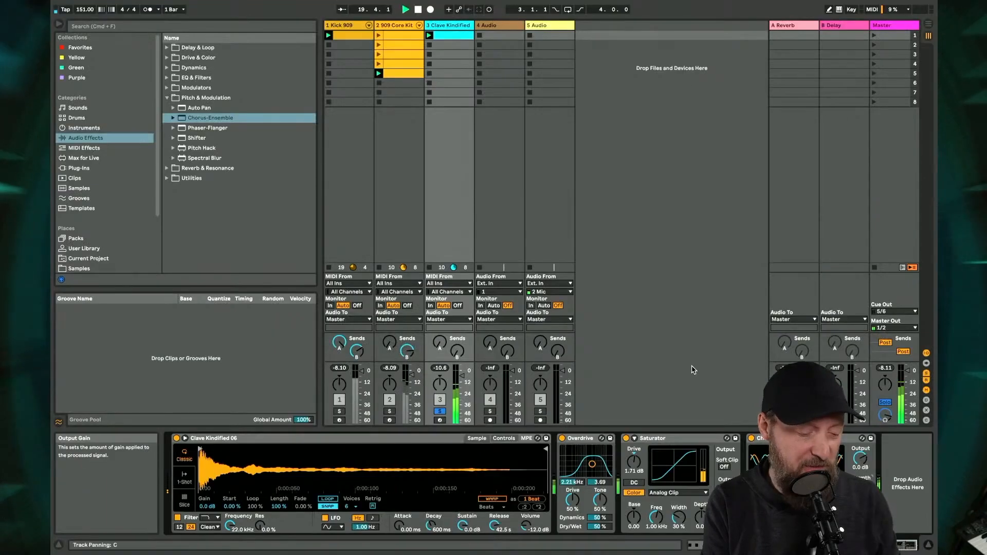
Unsolo the clave track, transpose all notes in its clip down to G#2, and stop playback
left_click(439, 411)
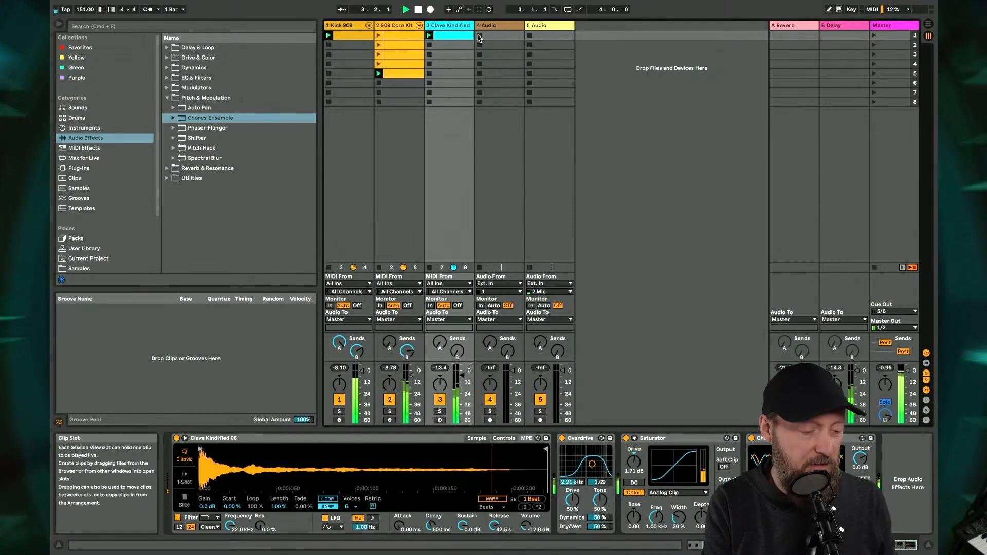
double_click(455, 41)
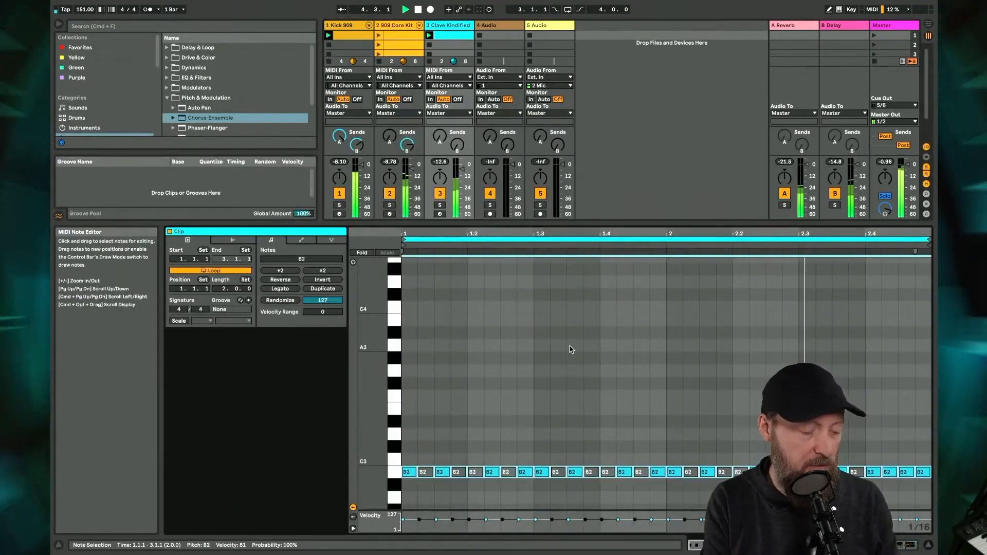
key("Down")
key("Down")
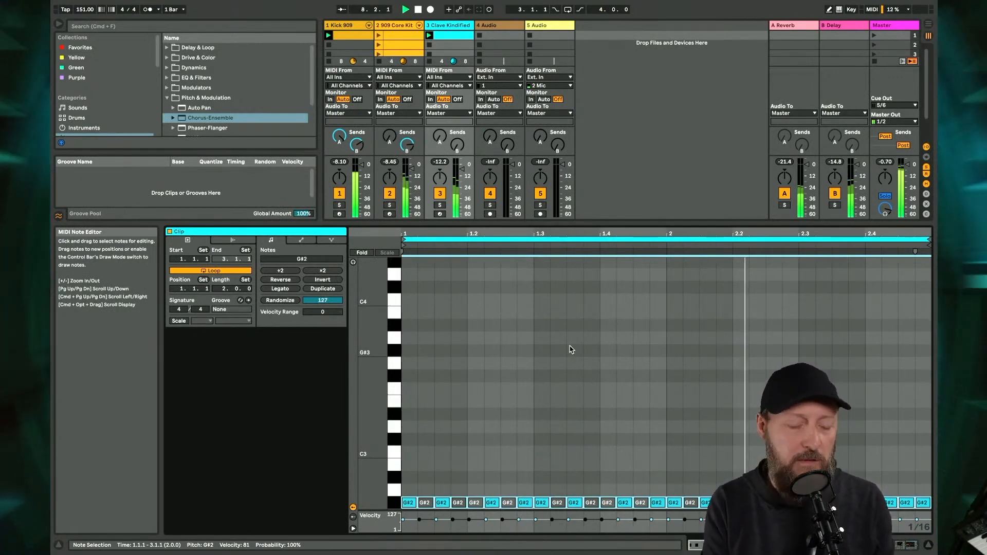
key("space")
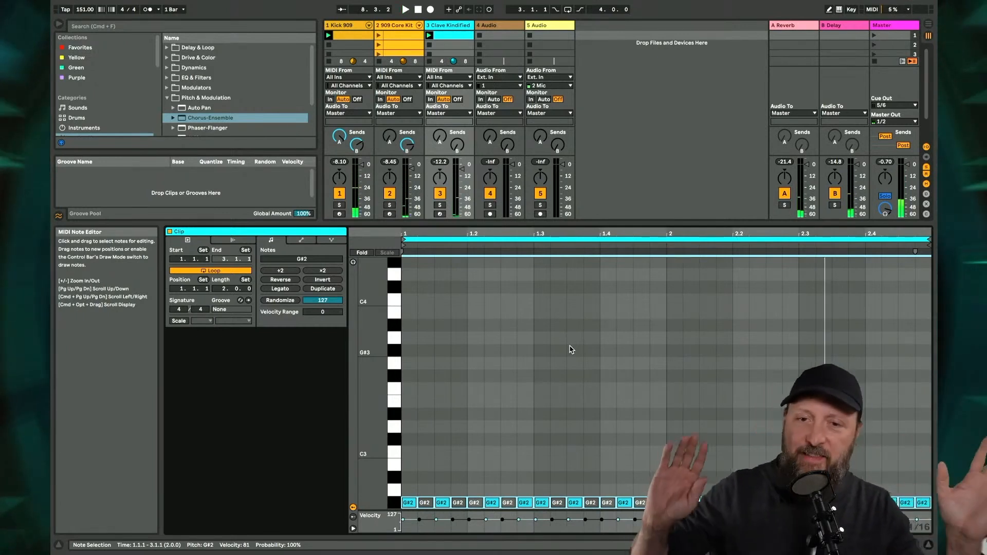